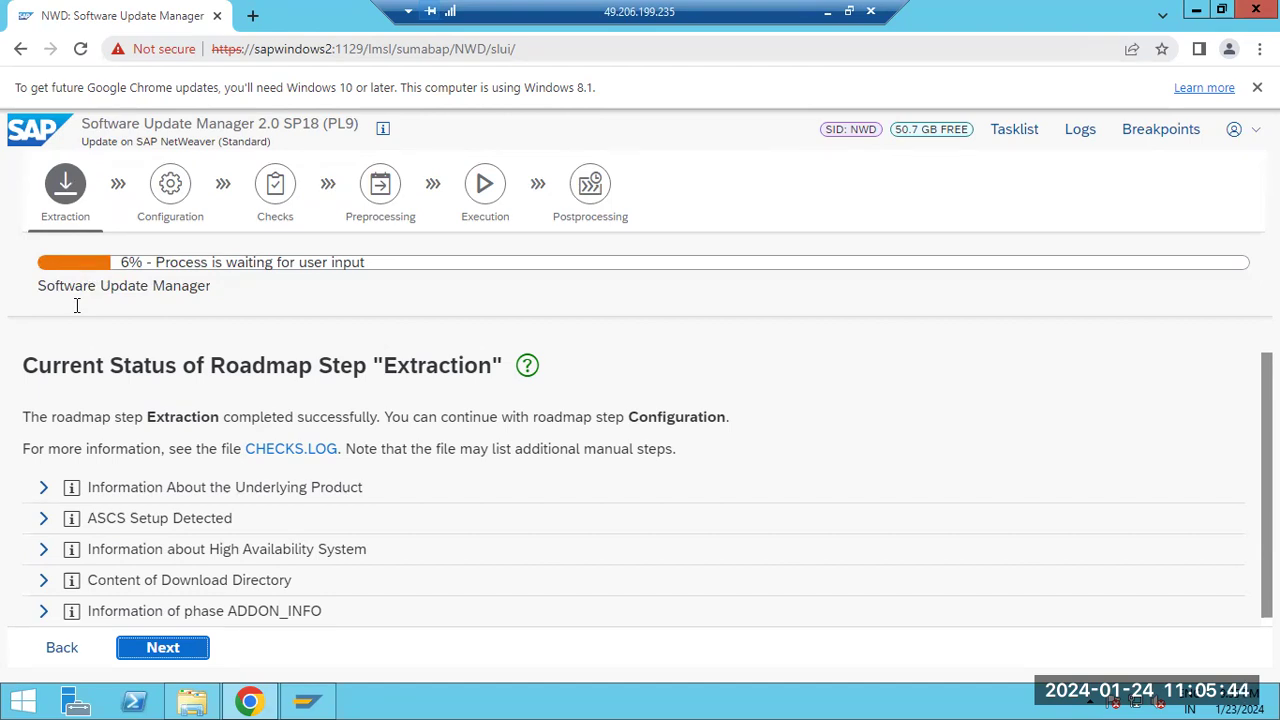
# Review the completed Extraction status and continue to the Configuration roadmap step
pyautogui.click(257, 370)
pyautogui.moveTo(418, 365); pyautogui.dragTo(493, 365)
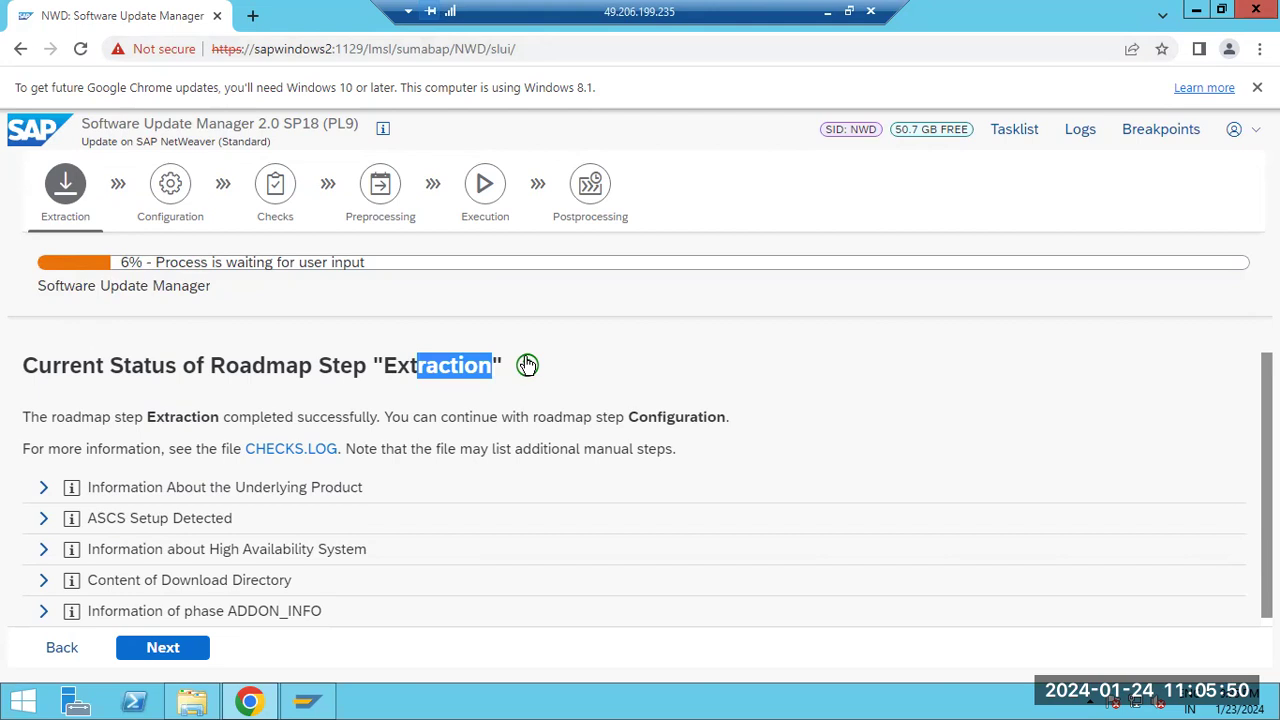
pyautogui.scroll(-1, 409, 430)
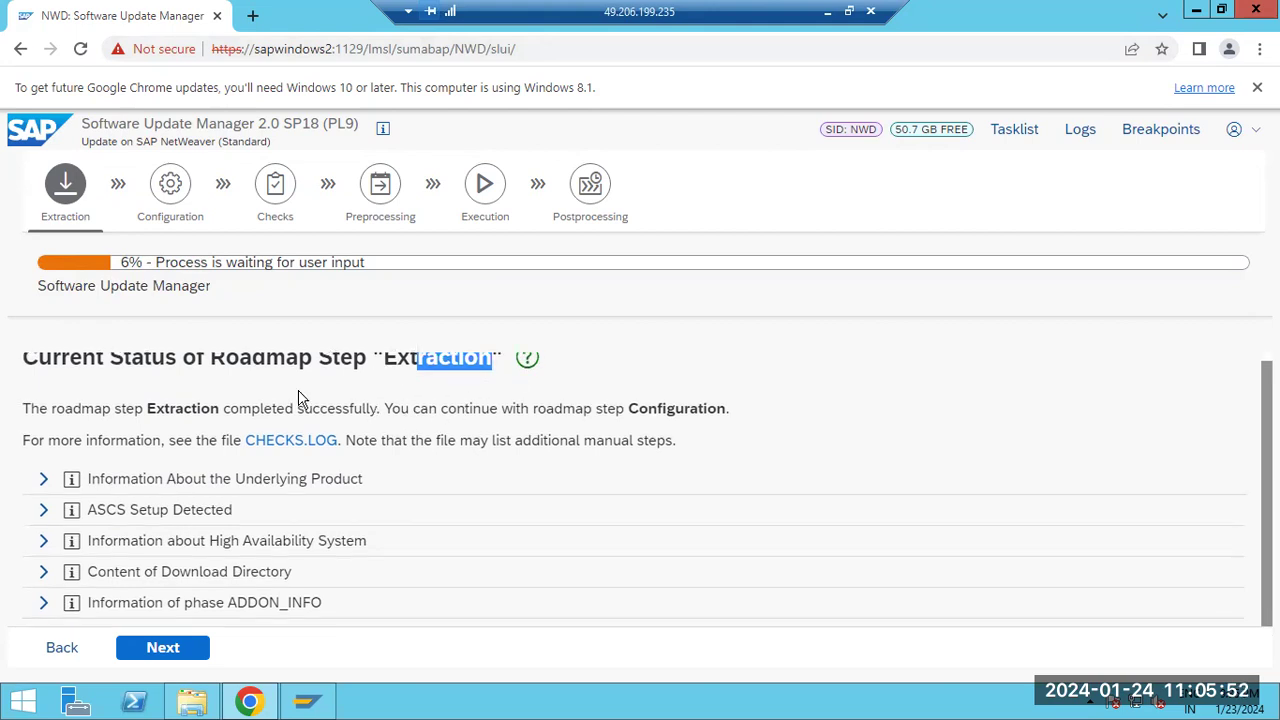
pyautogui.click(153, 650)
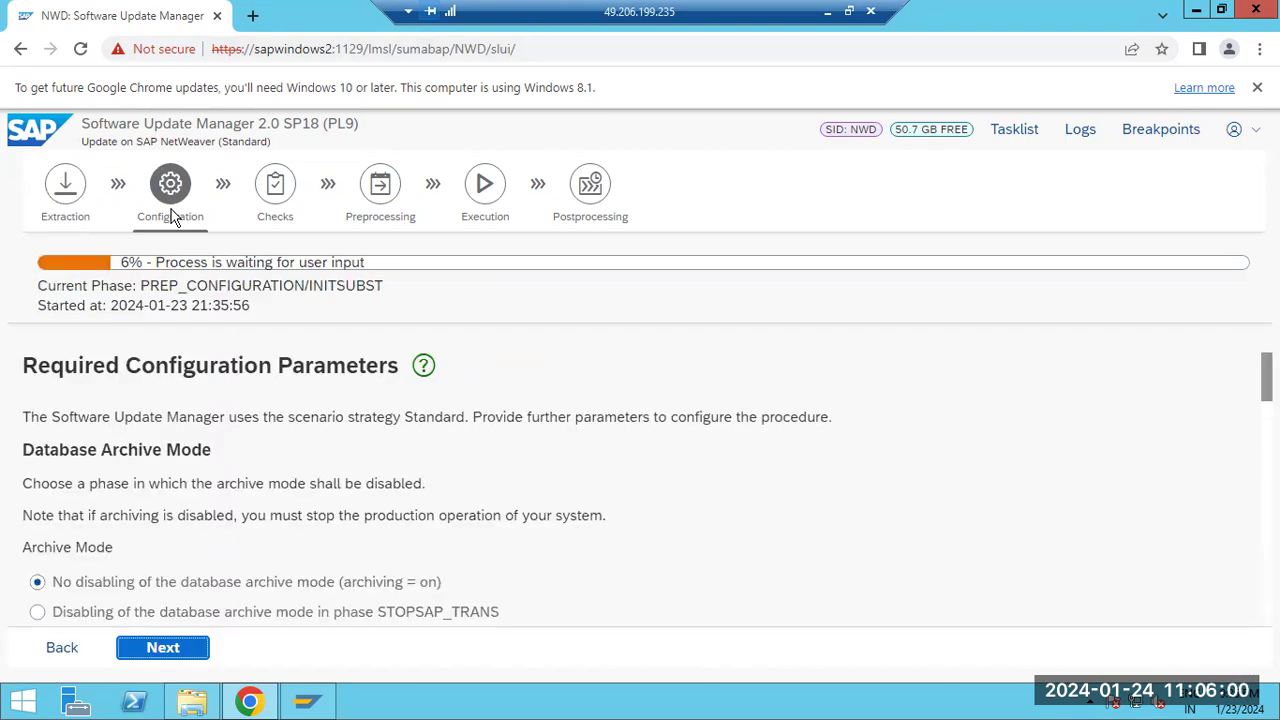
# Examine the required configuration parameters for archive mode, parallel processes, batch host and SGEN execution mode
pyautogui.scroll(-1, 191, 415)
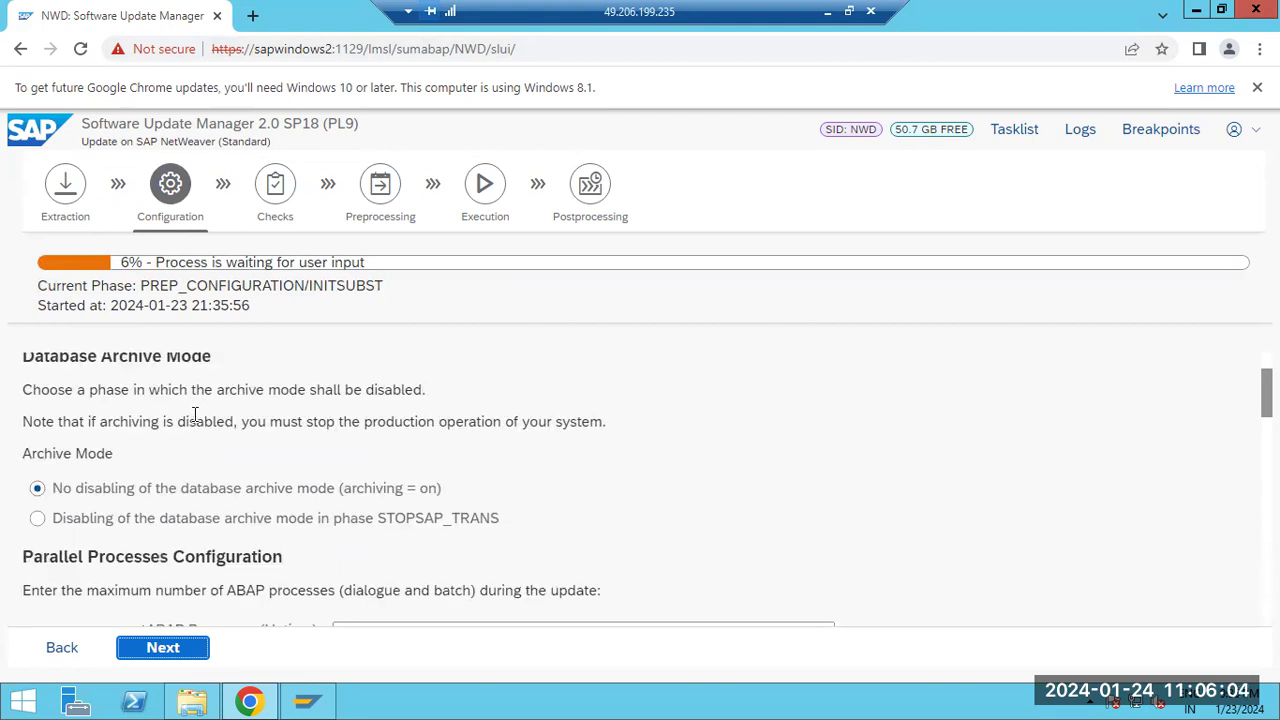
pyautogui.scroll(-1, 181, 520)
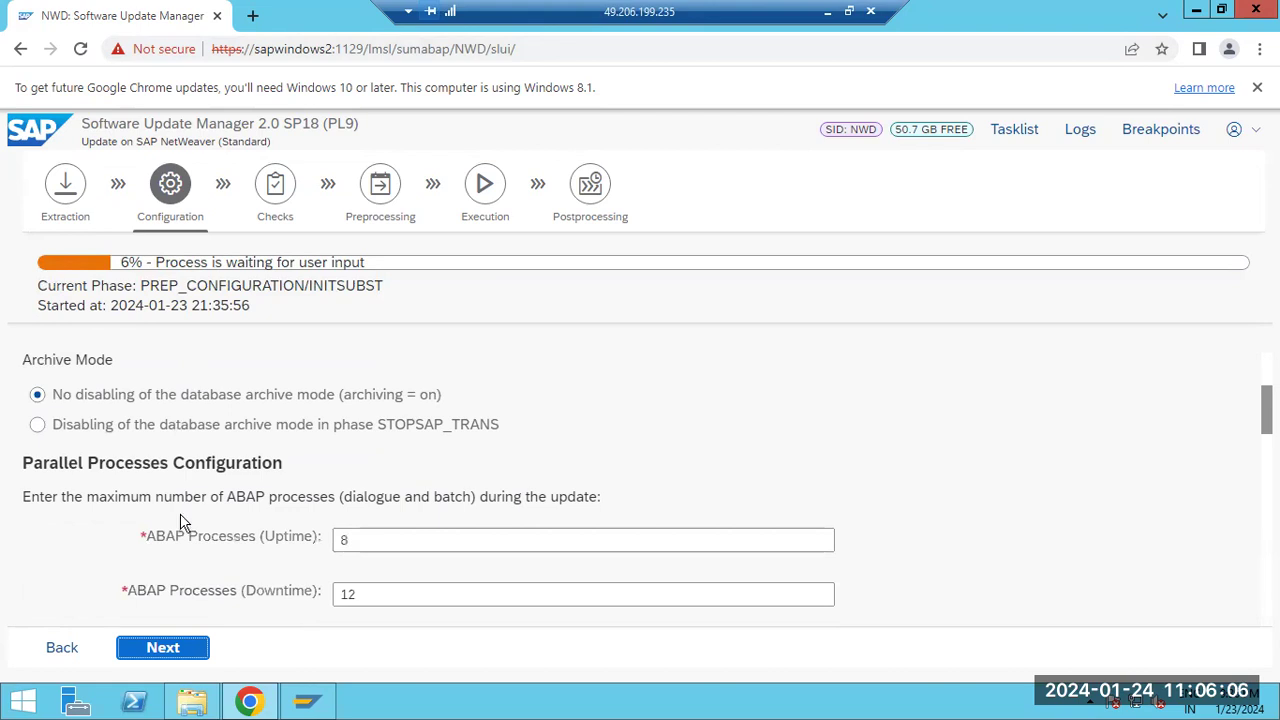
pyautogui.moveTo(134, 463); pyautogui.dragTo(208, 467)
pyautogui.scroll(-6, 228, 514)
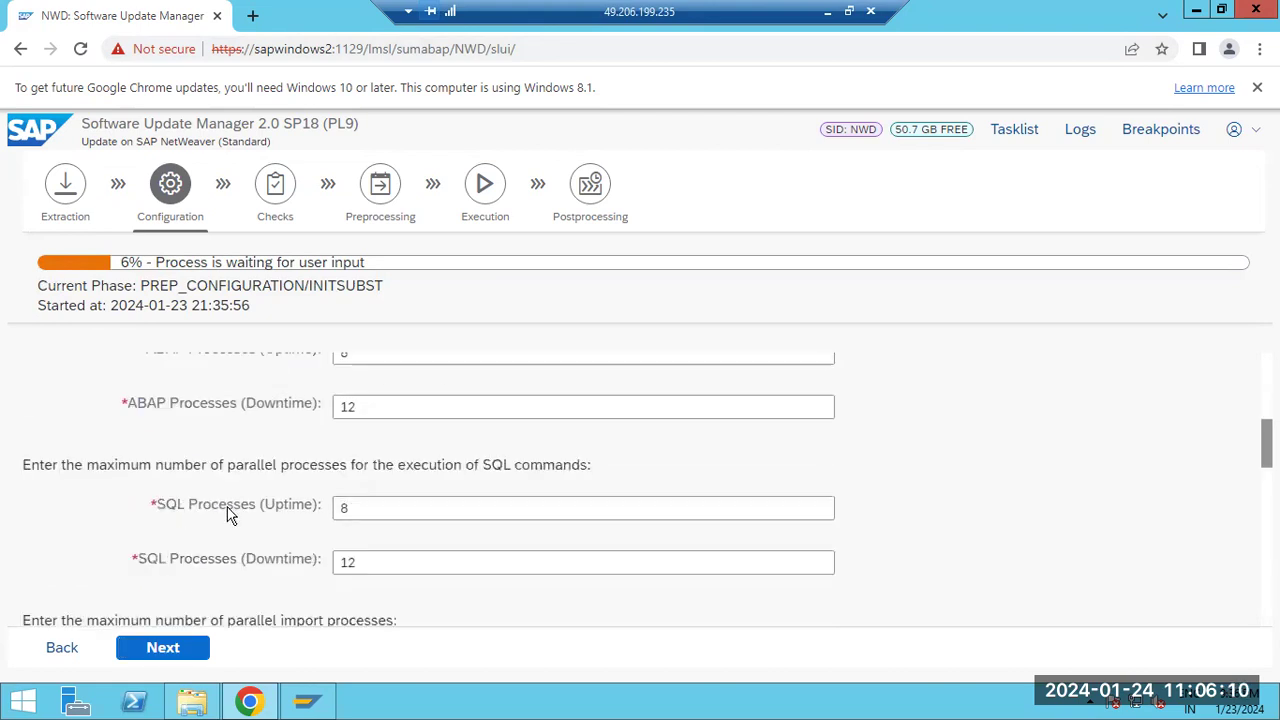
pyautogui.scroll(-1, 228, 514)
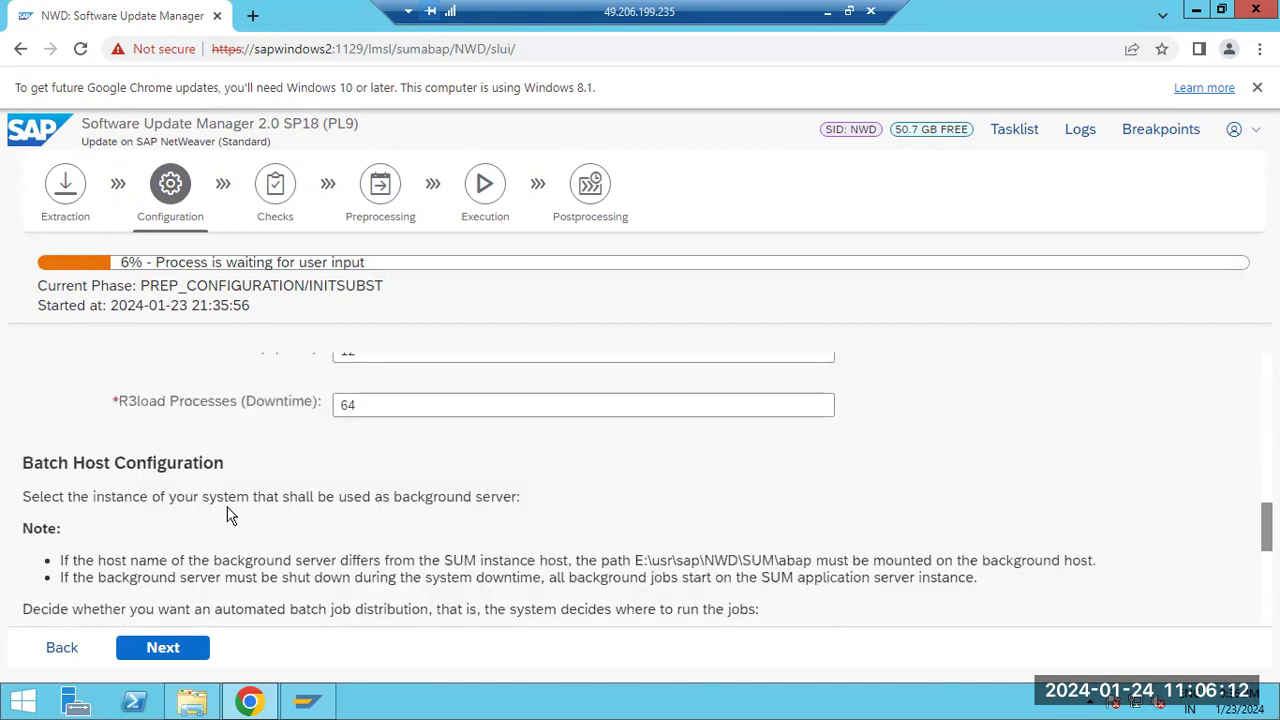
pyautogui.scroll(-4, 228, 514)
pyautogui.scroll(3, 228, 514)
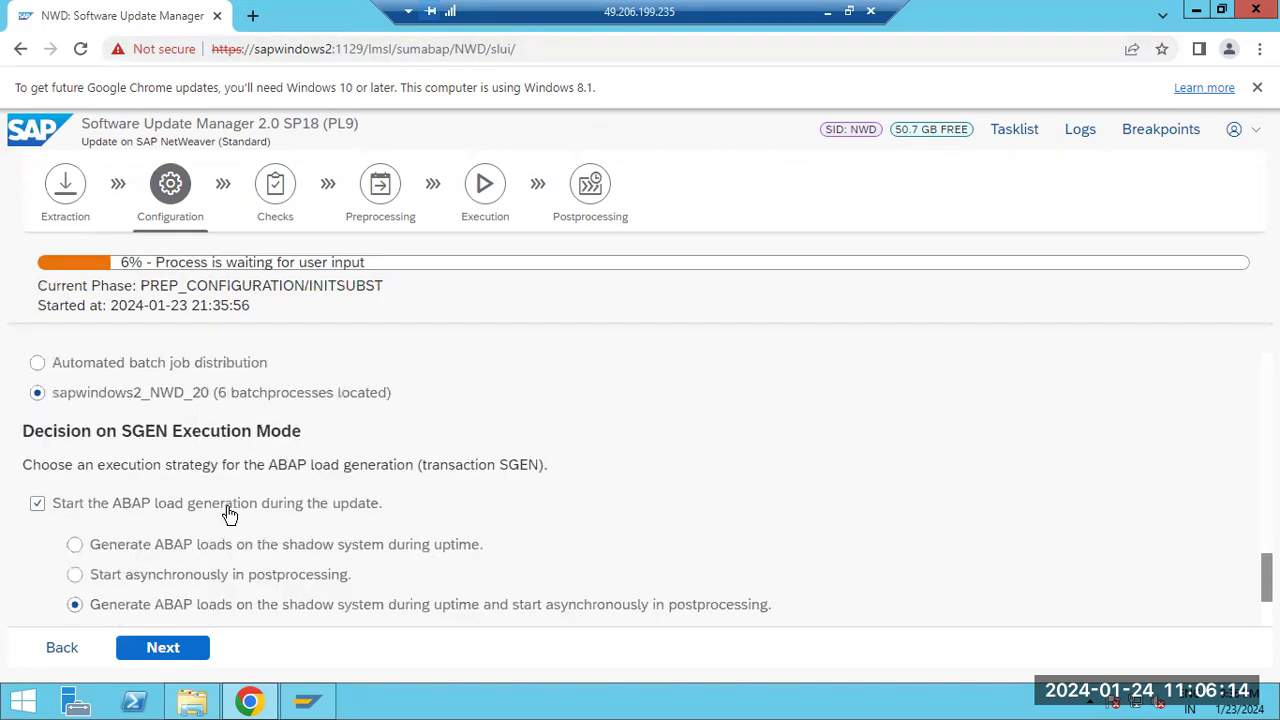
pyautogui.scroll(6, 228, 514)
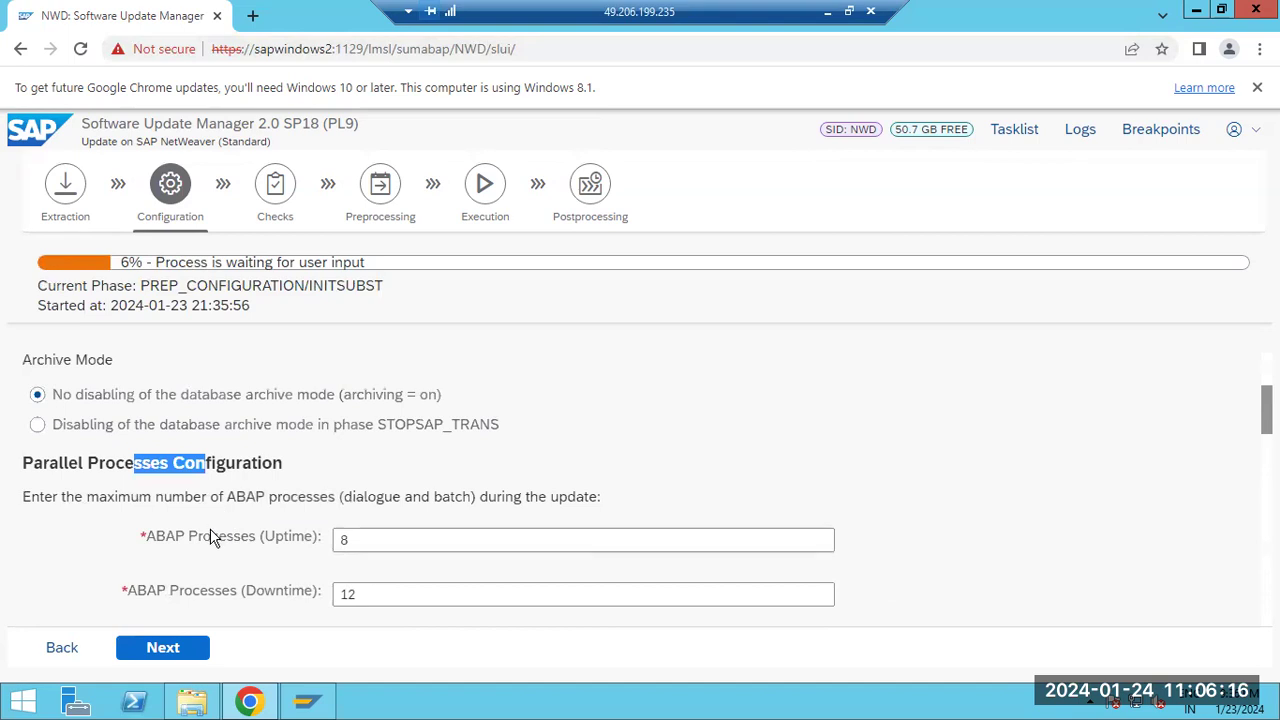
pyautogui.click(218, 533)
pyautogui.moveTo(218, 533); pyautogui.dragTo(284, 590)
pyautogui.click(363, 539)
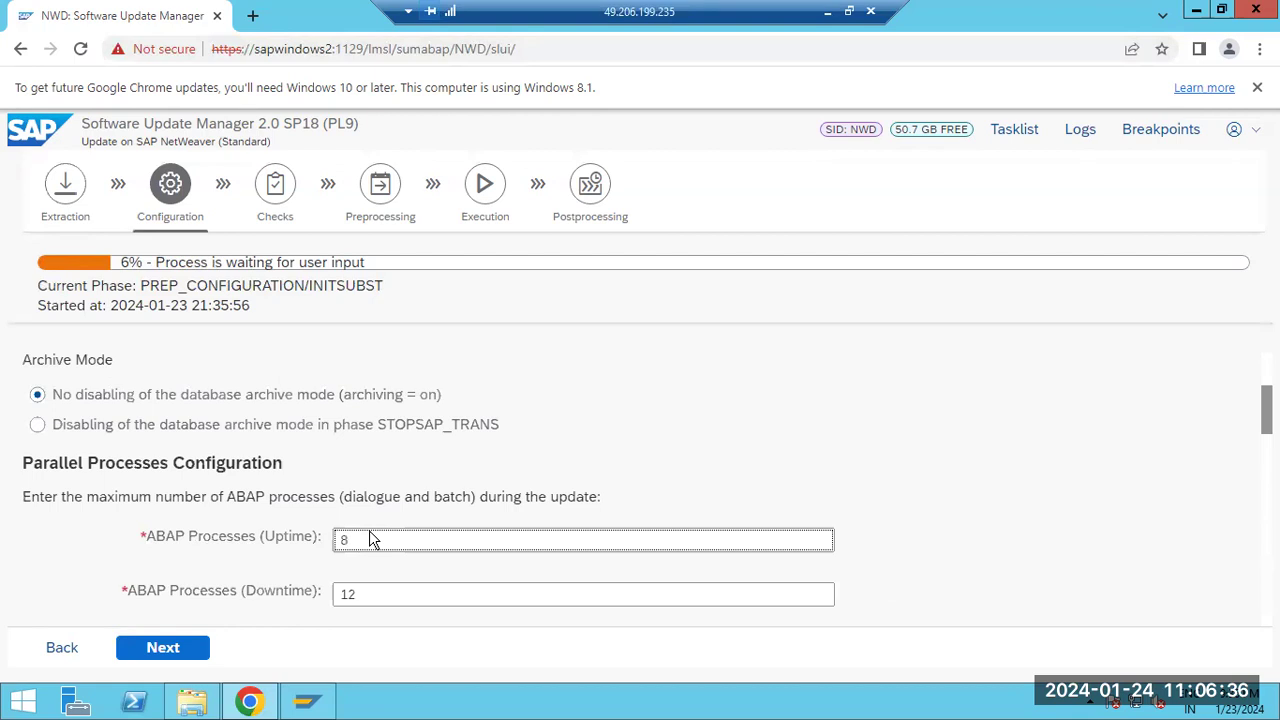
# Check the server's CPU performance details in Task Manager, then close it
pyautogui.rightClick(456, 704)
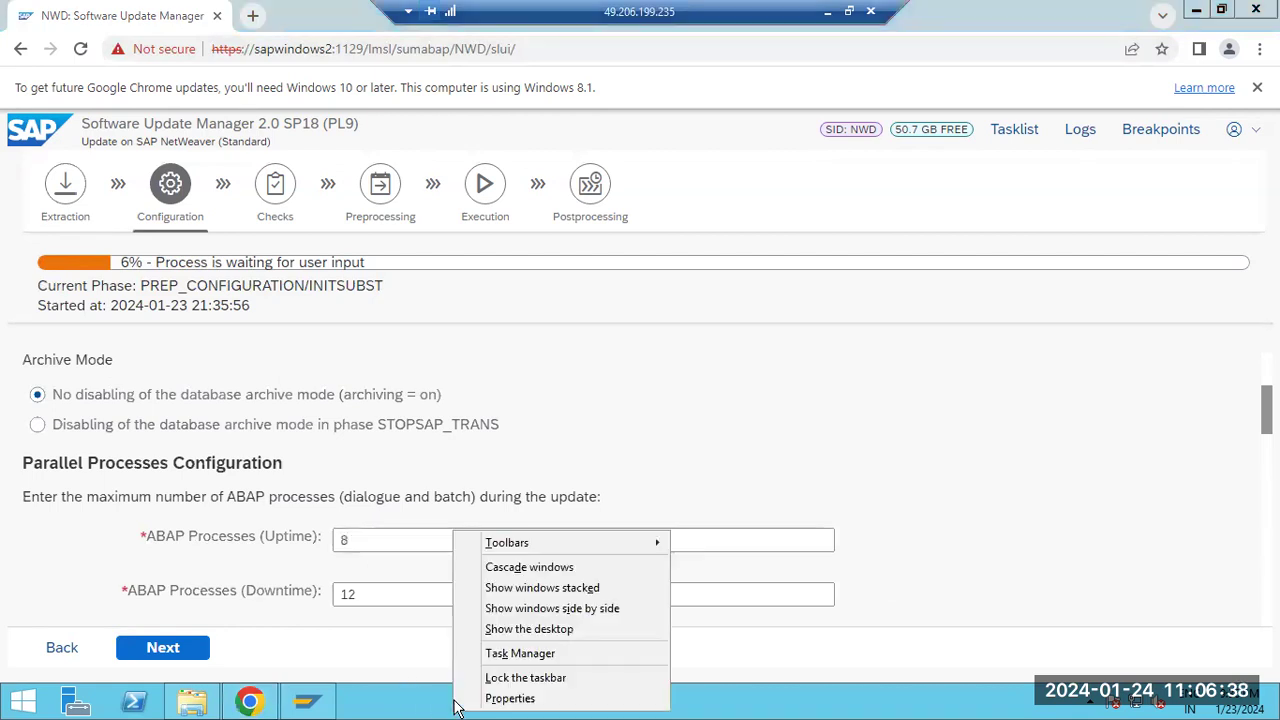
pyautogui.click(519, 653)
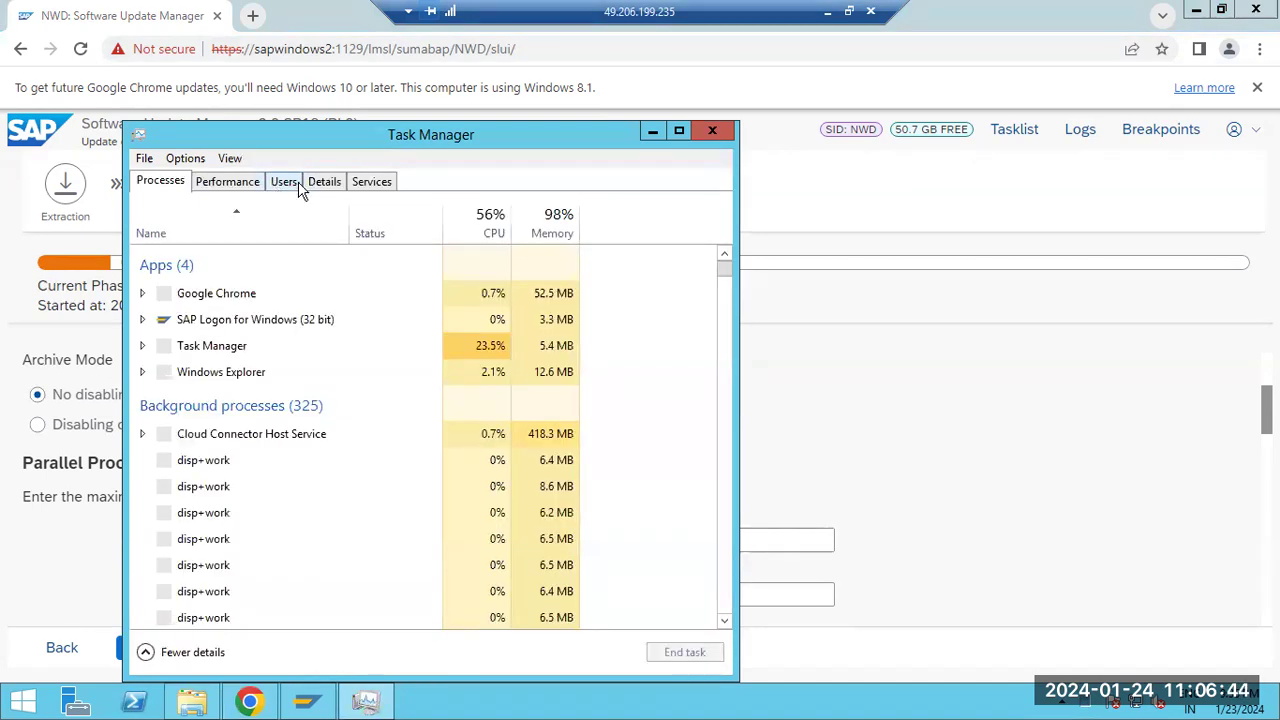
pyautogui.click(316, 190)
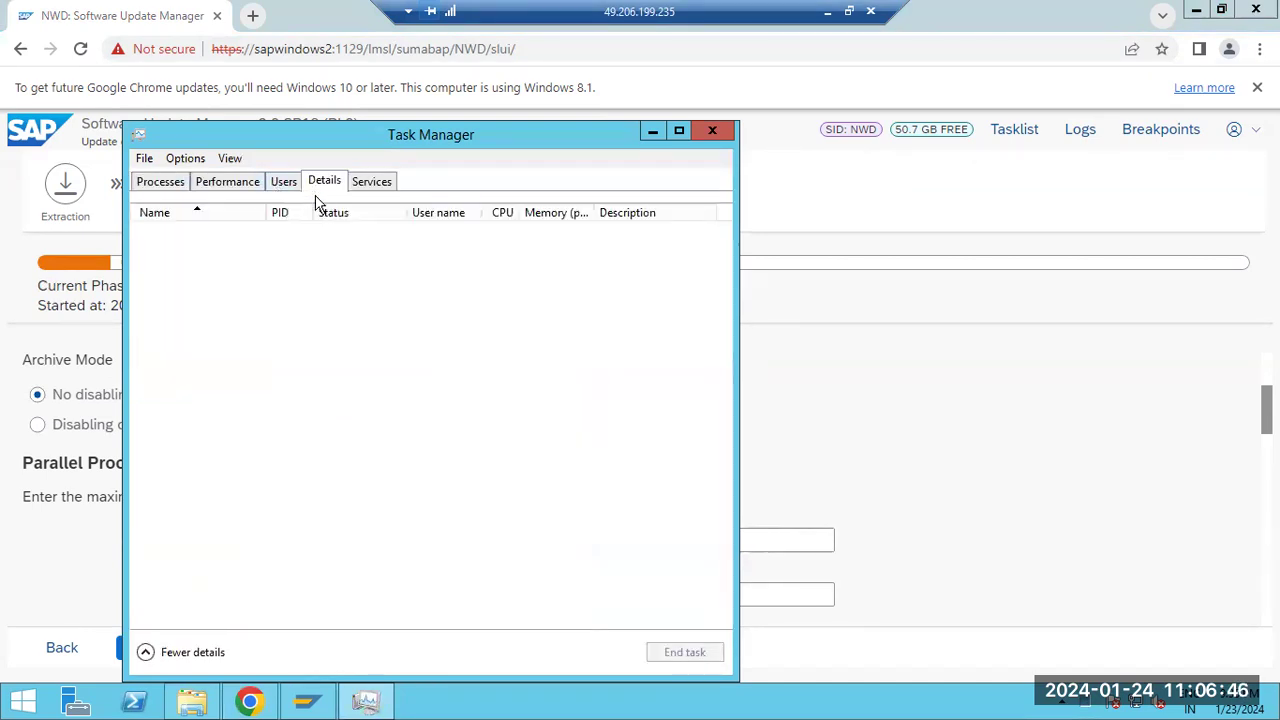
pyautogui.click(222, 186)
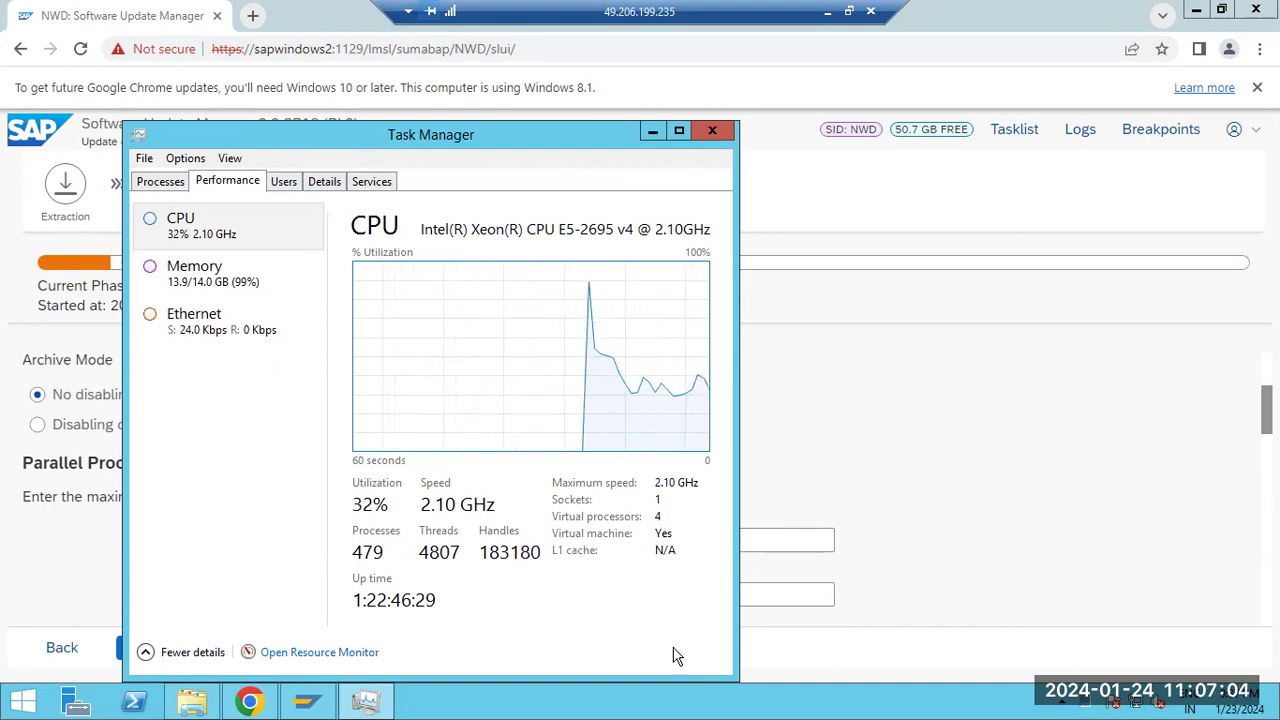
pyautogui.click(712, 131)
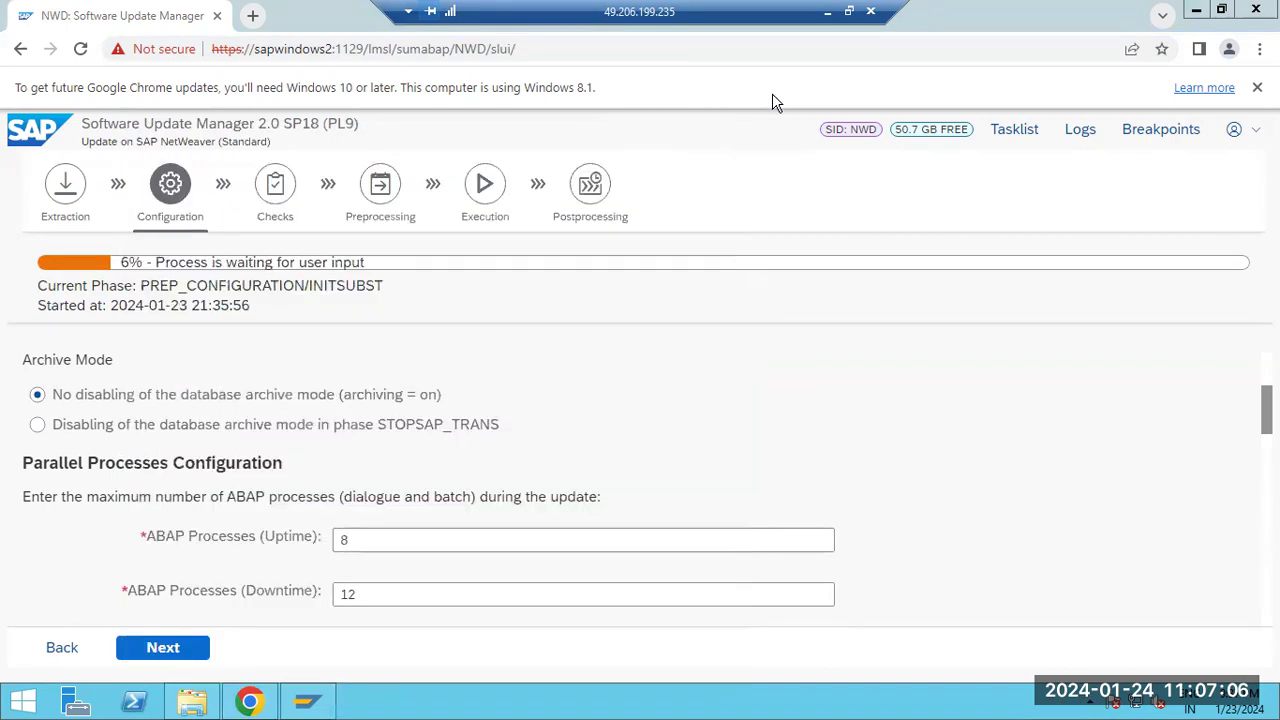
# Review the uptime and downtime limits for ABAP, SQL, R3trans and R3load processes, along with the update's scenario strategy
pyautogui.moveTo(374, 594); pyautogui.dragTo(317, 587)
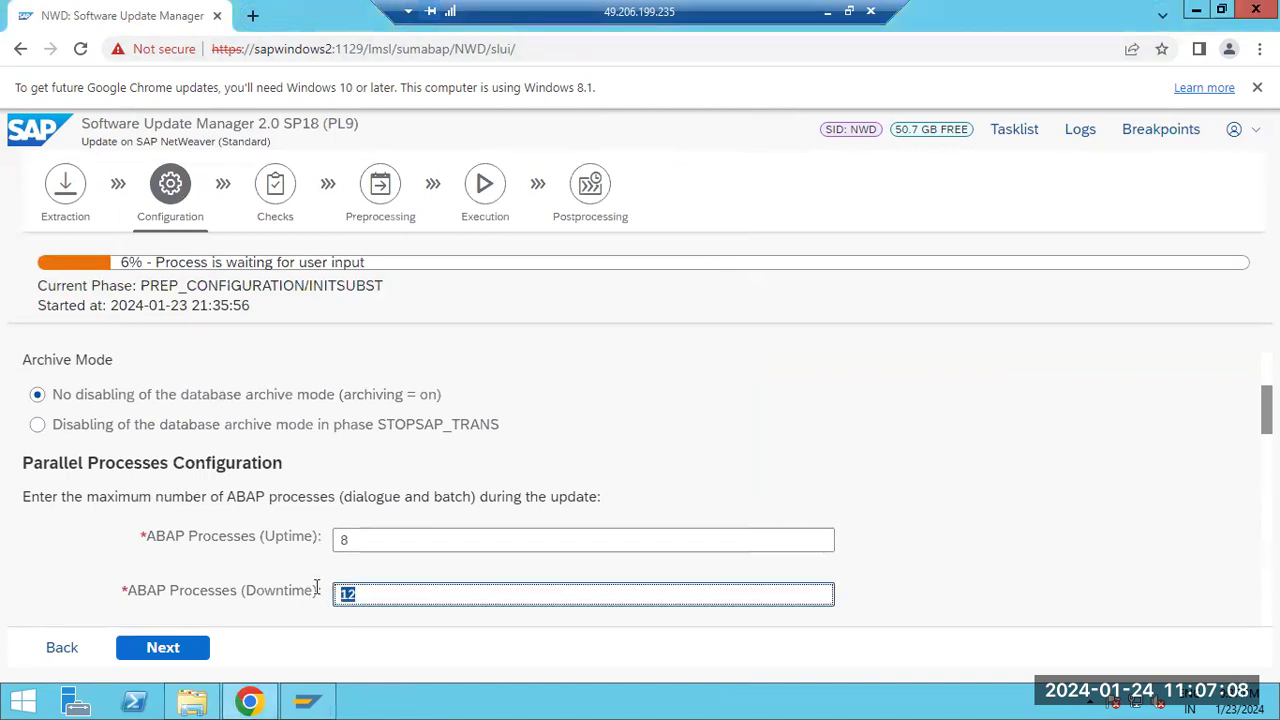
pyautogui.scroll(-2, 316, 587)
pyautogui.moveTo(358, 507); pyautogui.dragTo(340, 507)
pyautogui.click(355, 562)
pyautogui.moveTo(355, 562); pyautogui.dragTo(337, 567)
pyautogui.scroll(-3, 337, 567)
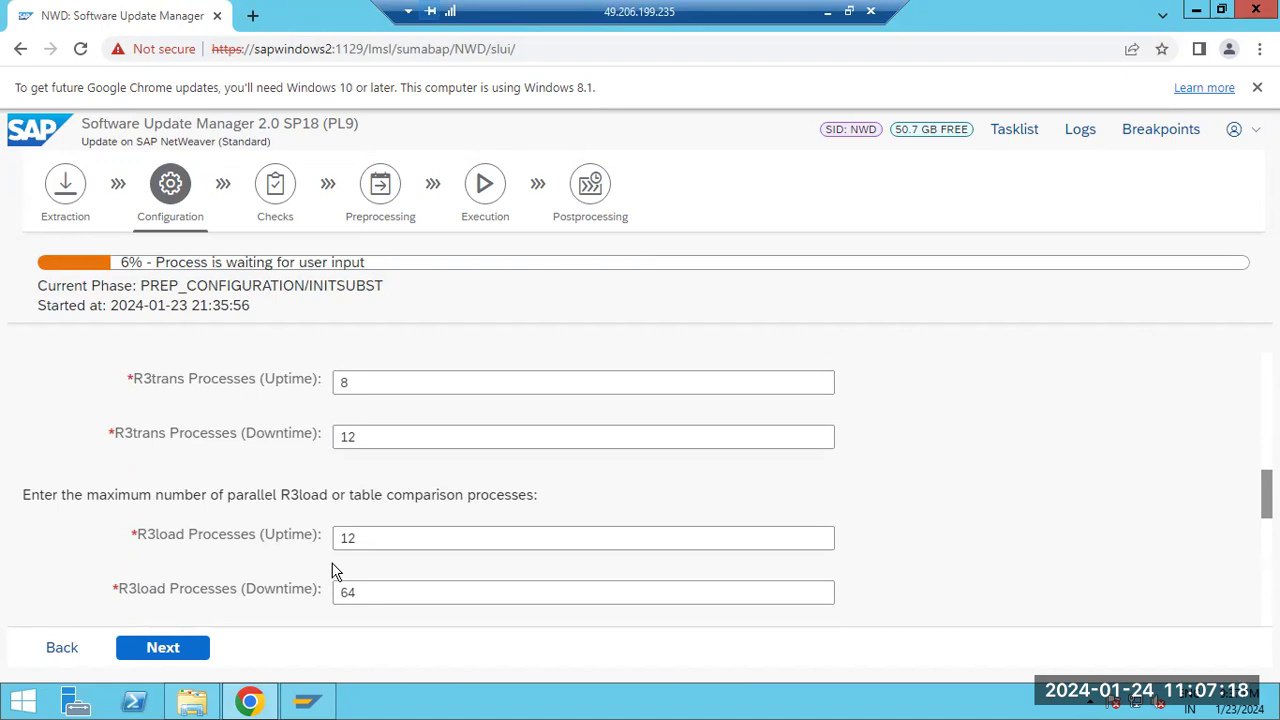
pyautogui.scroll(6, 335, 568)
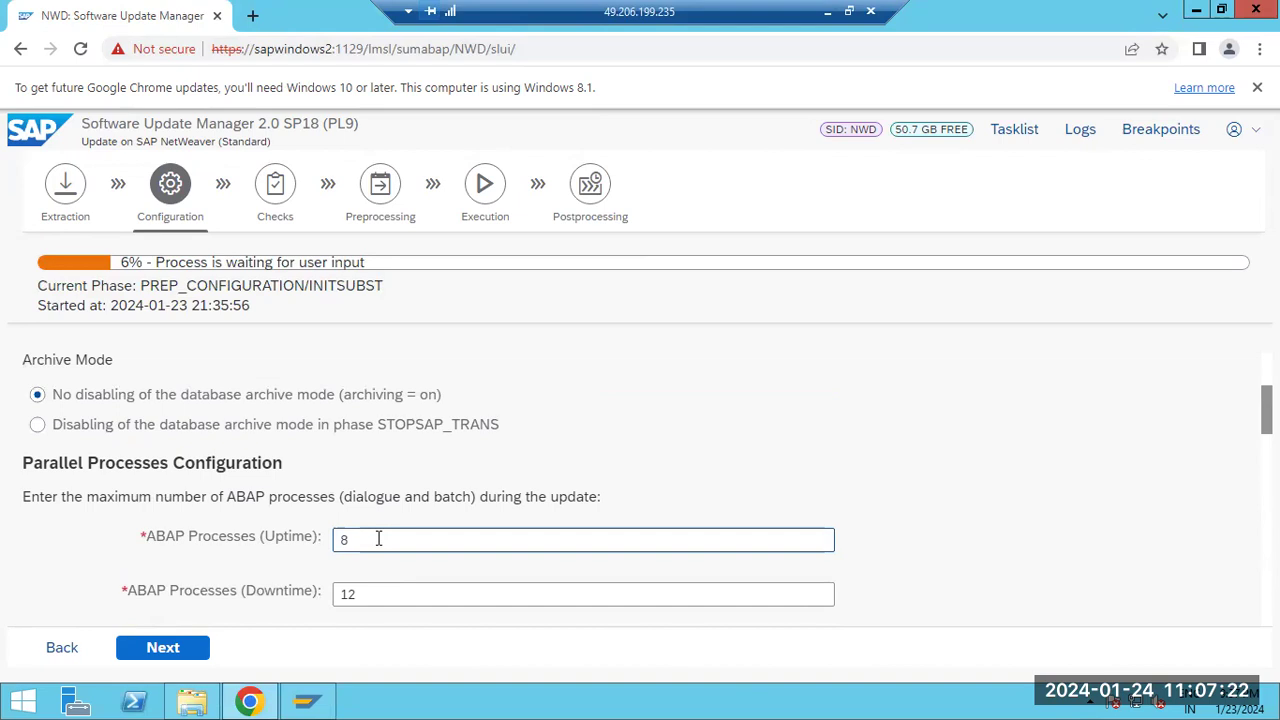
pyautogui.scroll(-4, 377, 540)
pyautogui.scroll(5, 377, 540)
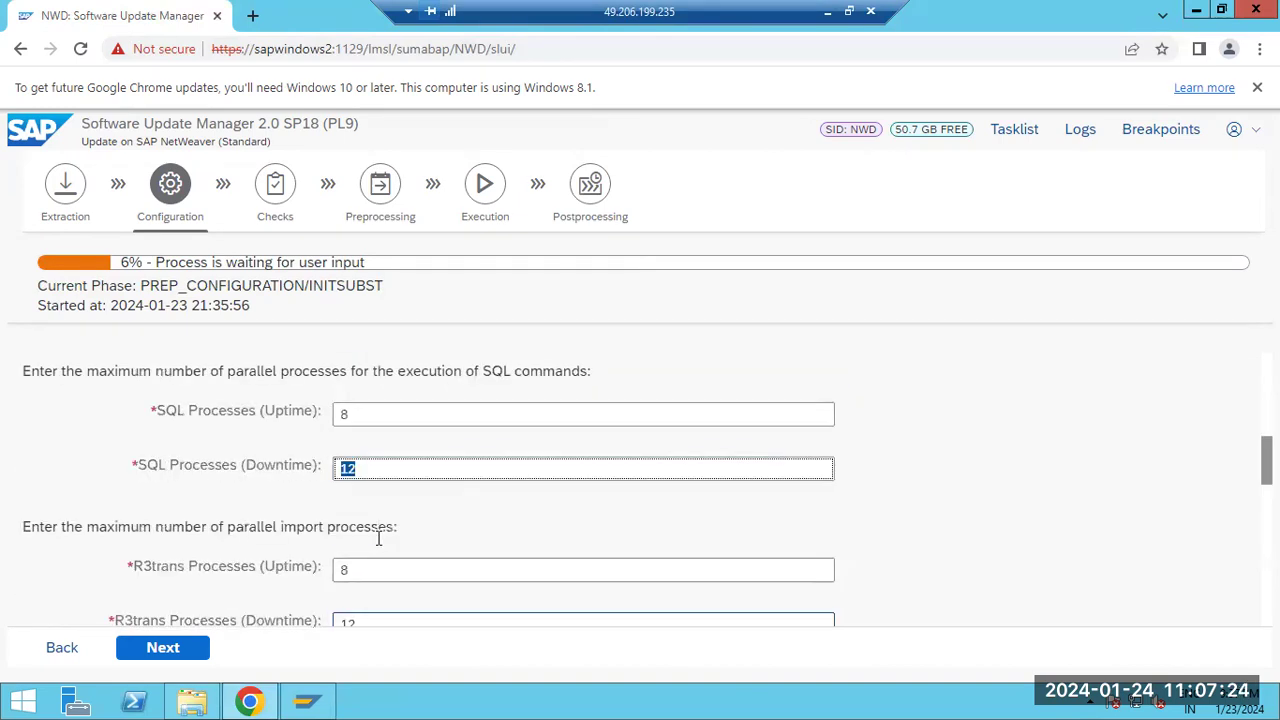
pyautogui.moveTo(221, 142); pyautogui.dragTo(268, 142)
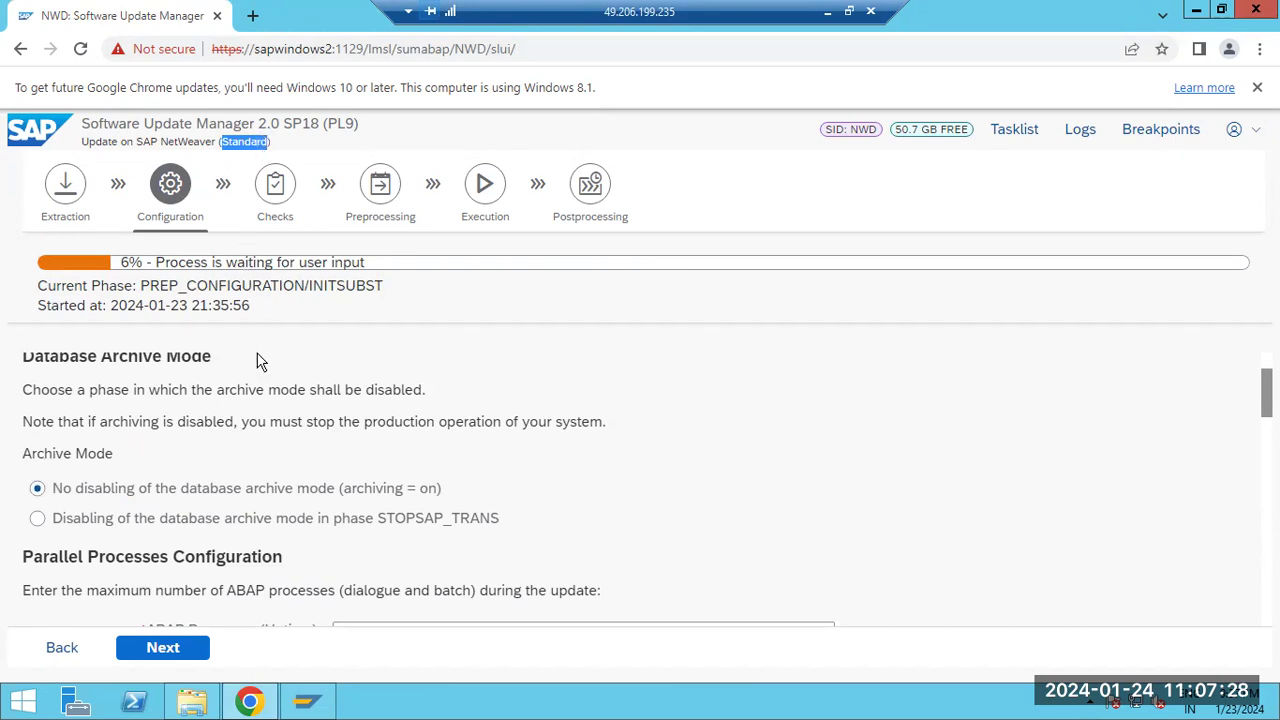
pyautogui.scroll(1, 250, 470)
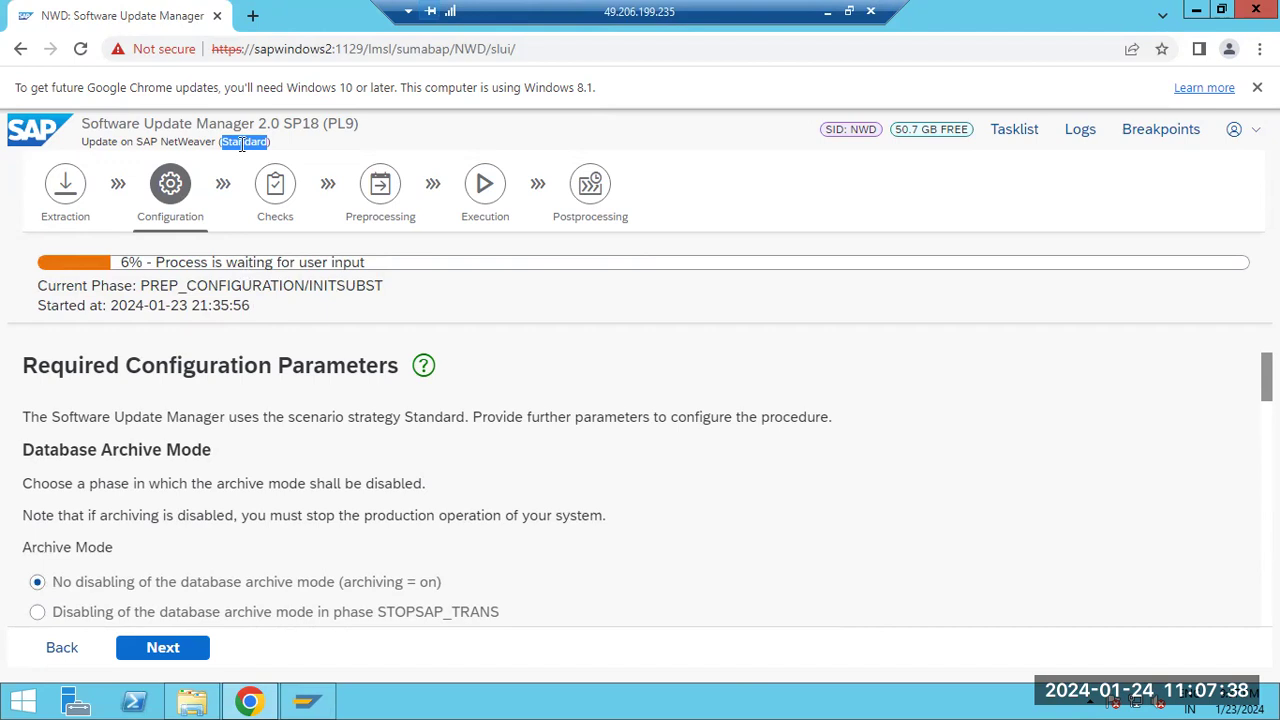
pyautogui.scroll(-5, 160, 500)
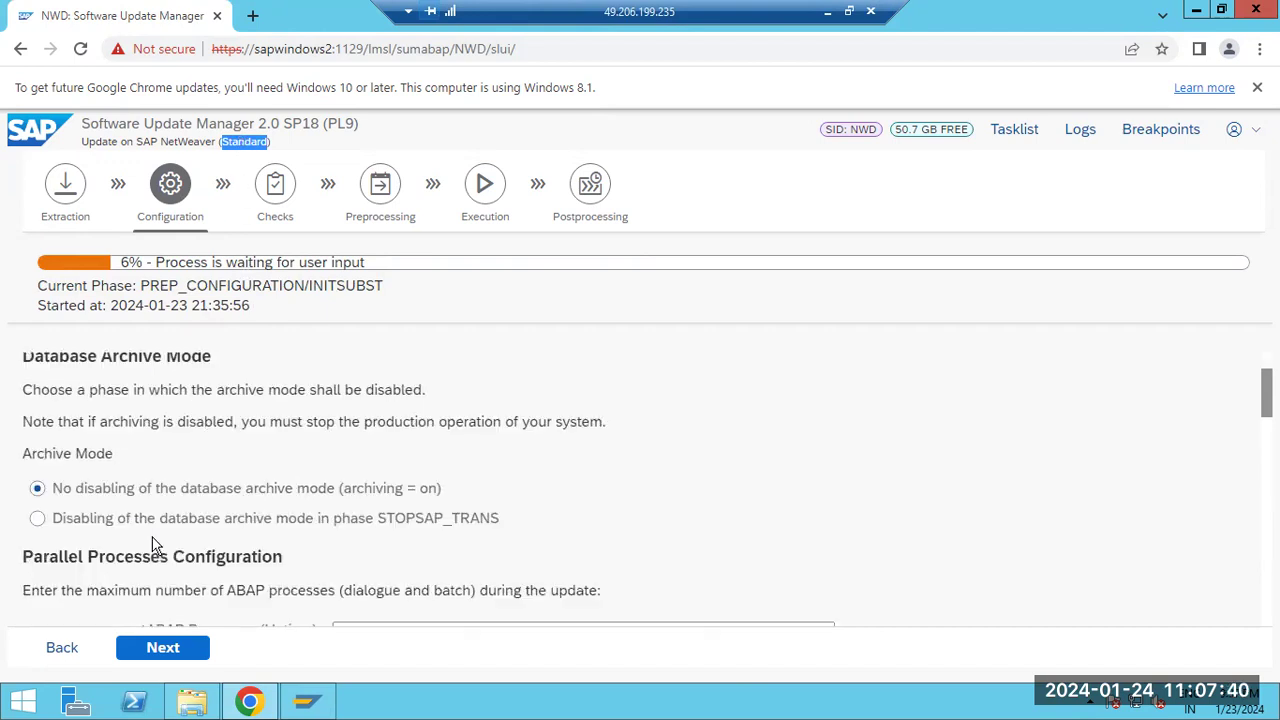
pyautogui.click(163, 650)
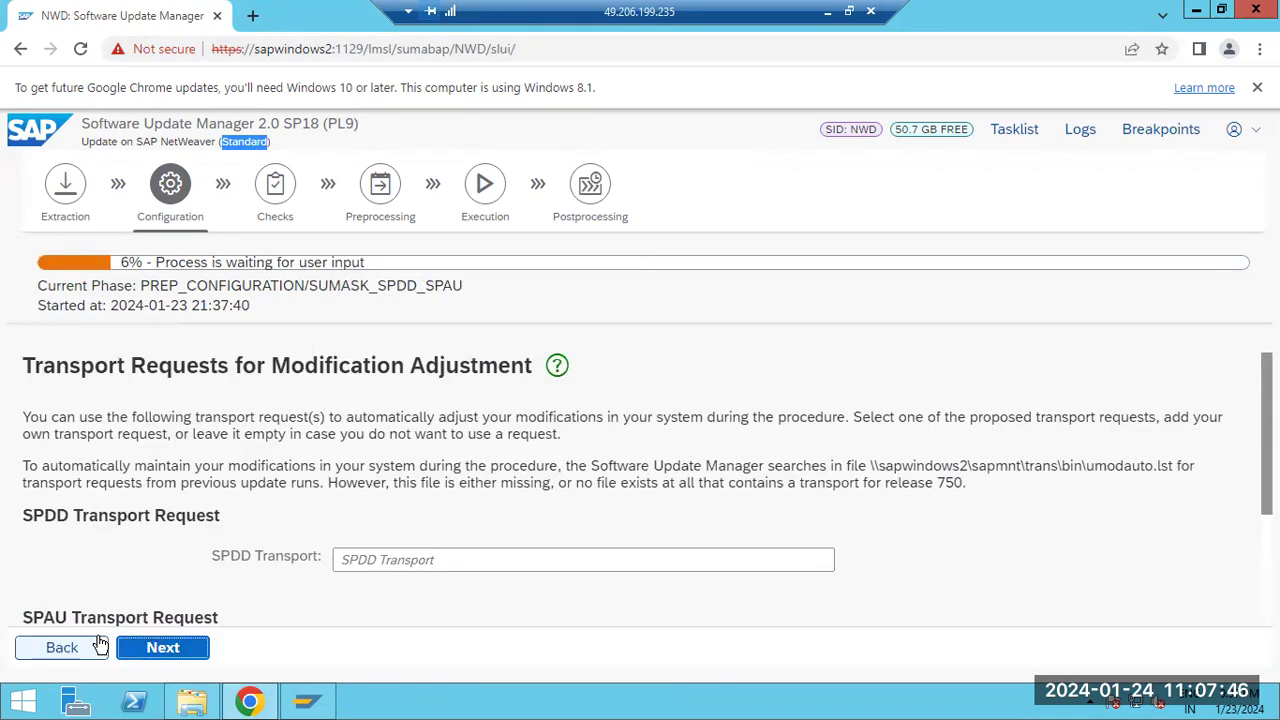
pyautogui.click(96, 645)
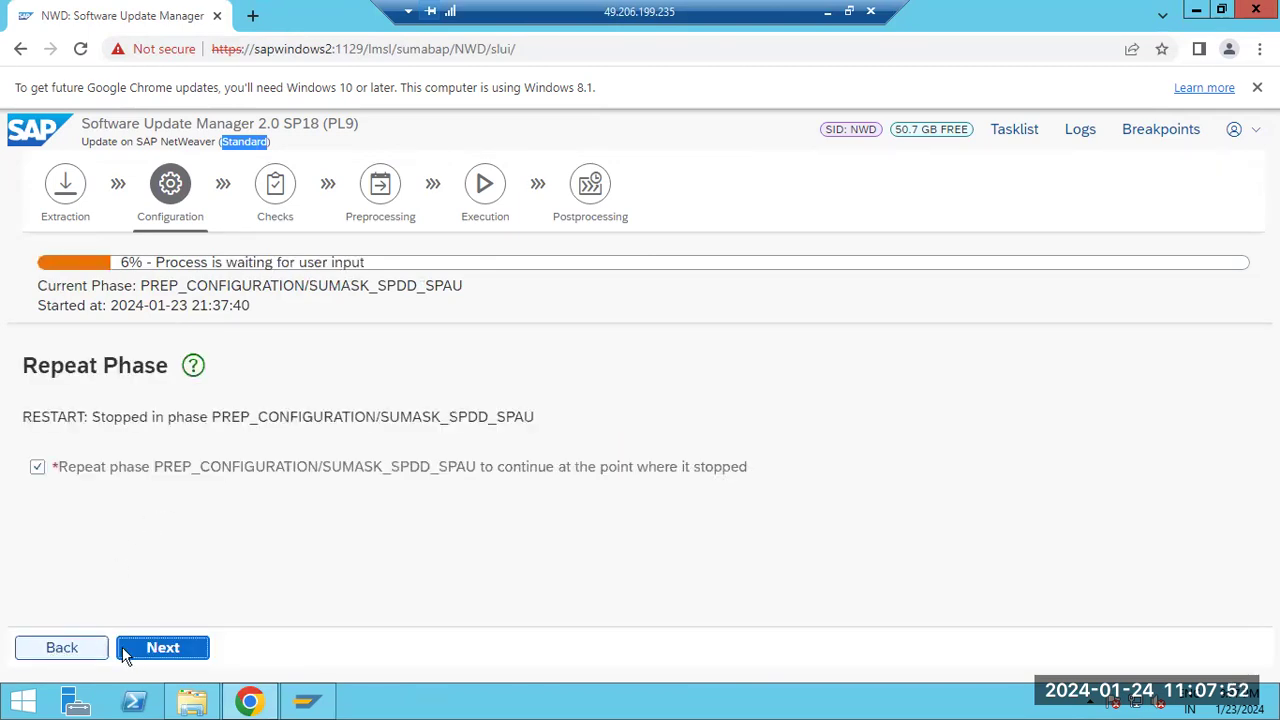
pyautogui.click(86, 648)
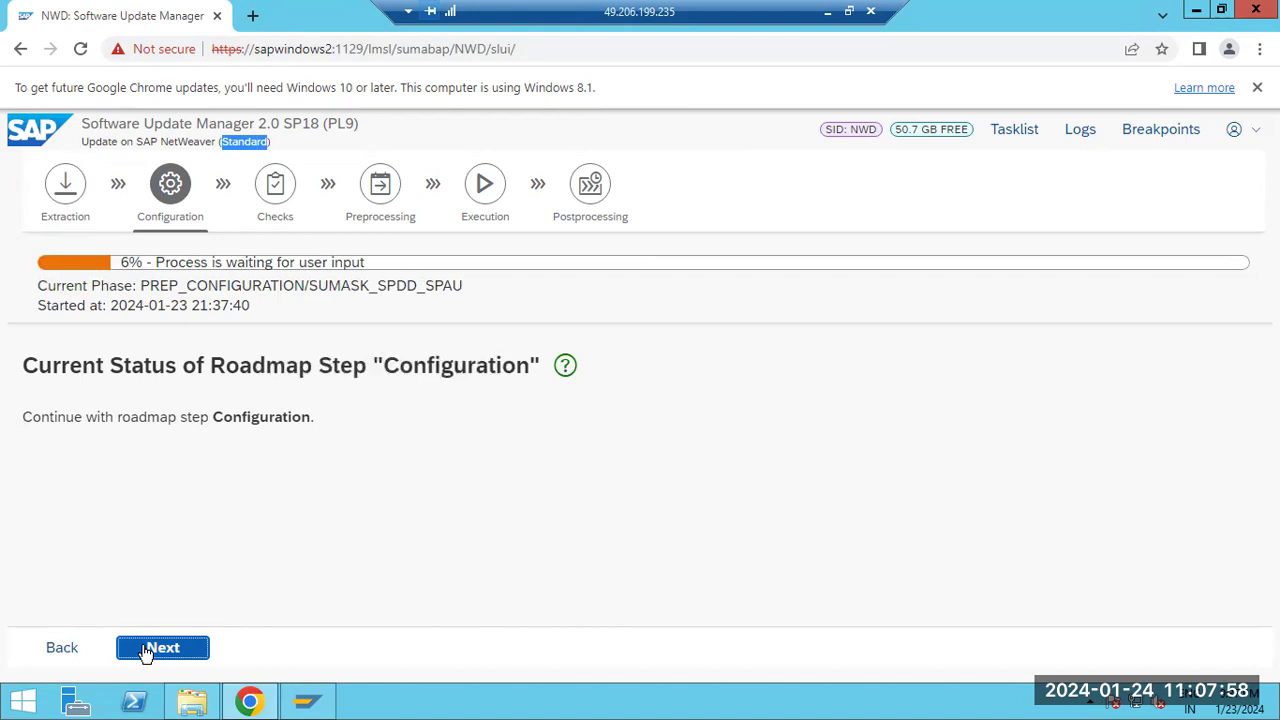
pyautogui.click(143, 646)
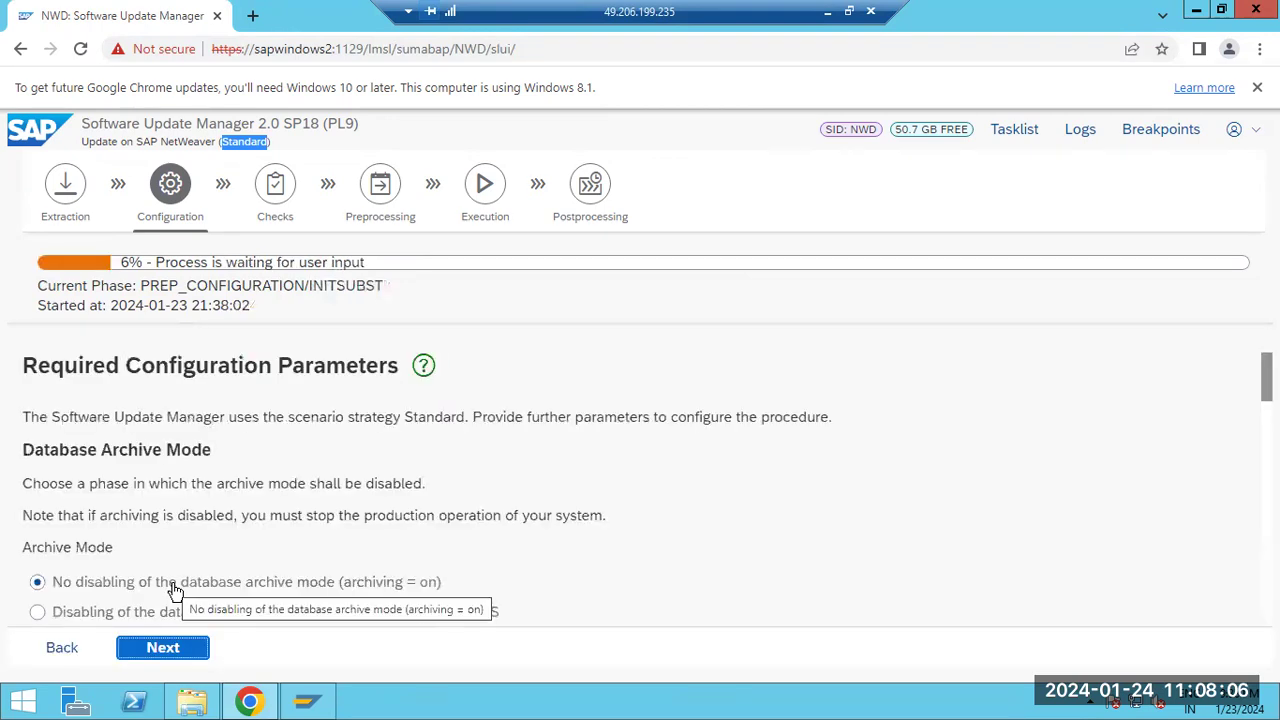
# Disable starting the ABAP load generation during the update, keep sapwindows2_NWD_20 as batch host, and submit the configuration parameters
pyautogui.scroll(-10, 176, 590)
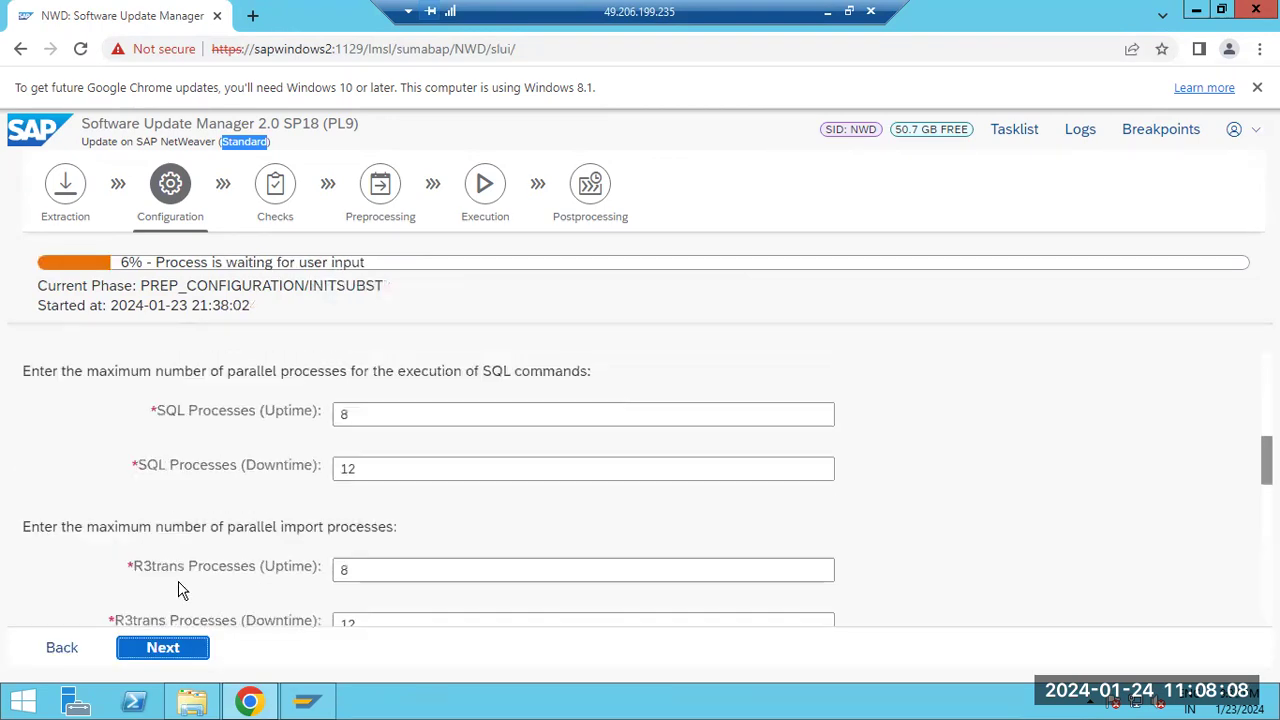
pyautogui.scroll(-2, 178, 585)
pyautogui.scroll(-8, 181, 580)
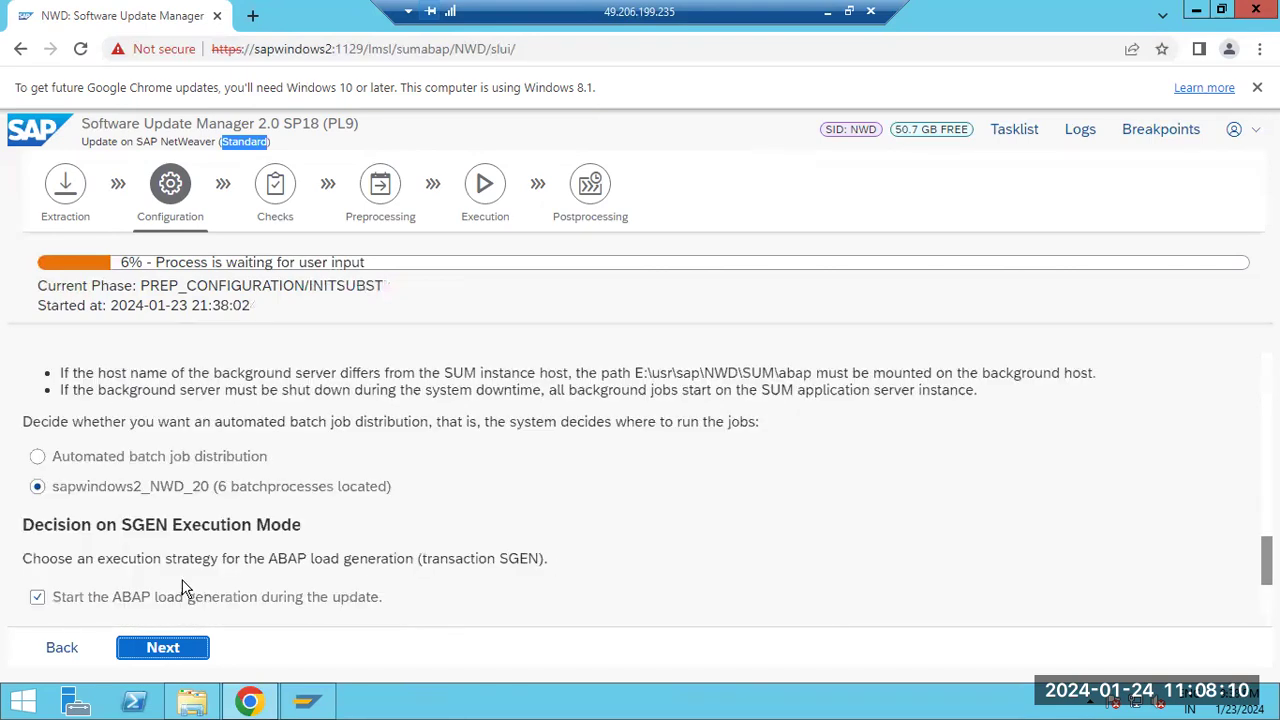
pyautogui.moveTo(84, 370); pyautogui.dragTo(137, 377)
pyautogui.moveTo(210, 478); pyautogui.dragTo(262, 478)
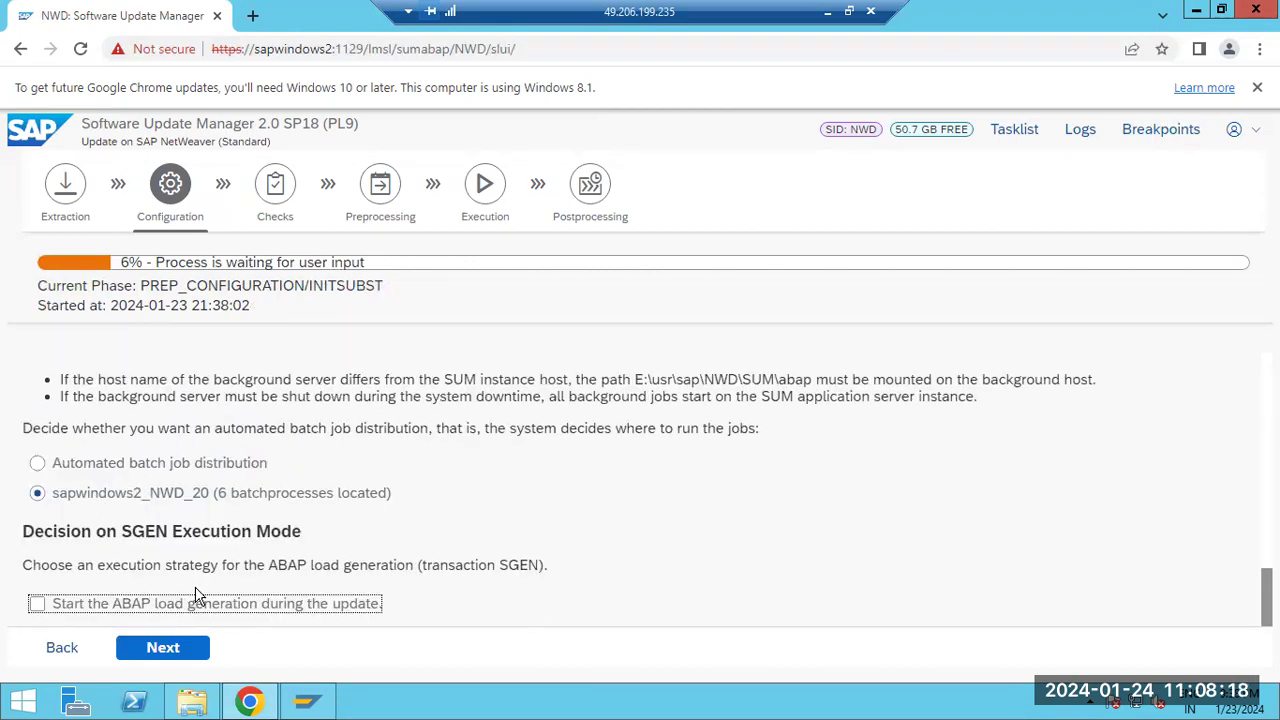
pyautogui.moveTo(123, 528); pyautogui.dragTo(258, 536)
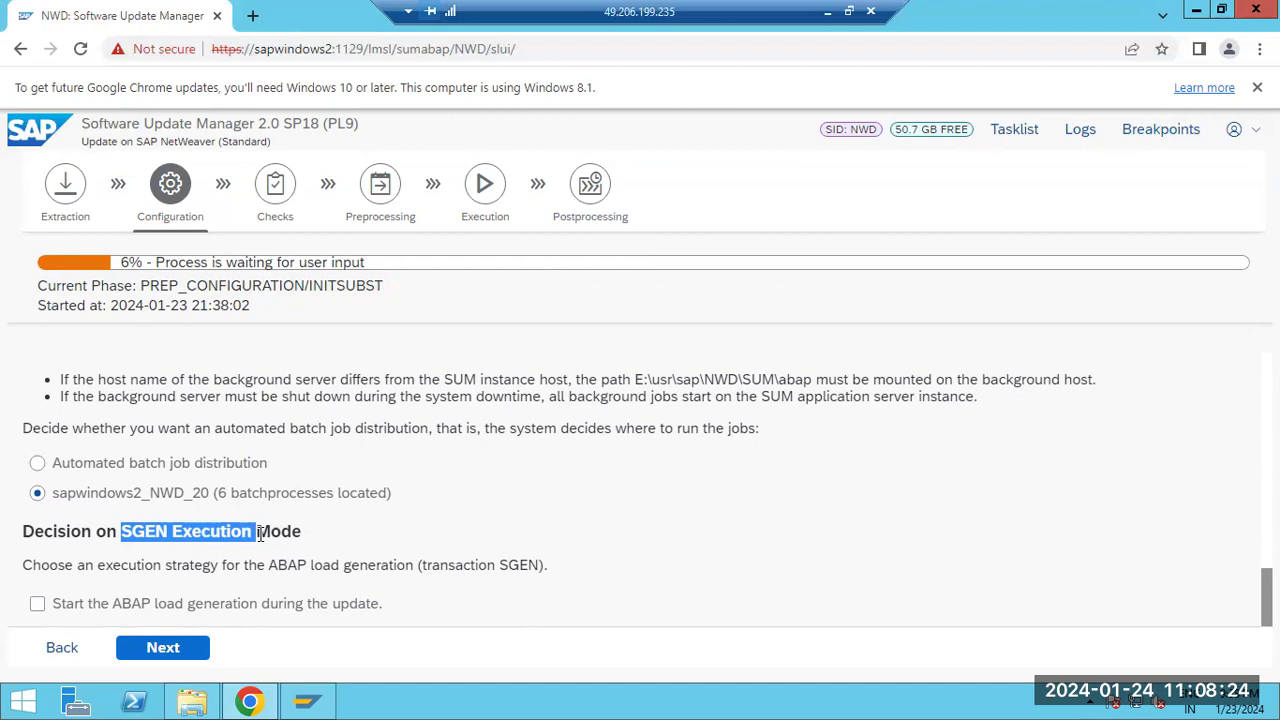
pyautogui.click(160, 648)
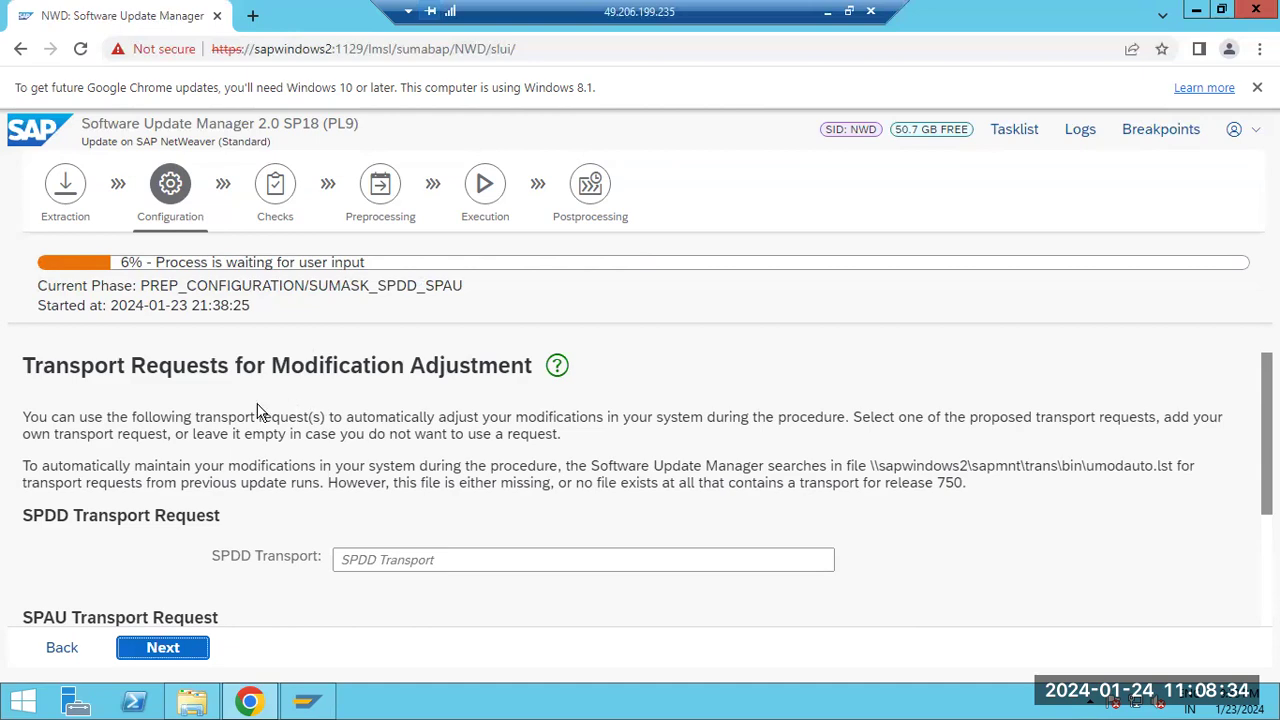
# Minimize the remote session, switch to Paint, and undo the existing diagram until the canvas is blank
pyautogui.click(828, 12)
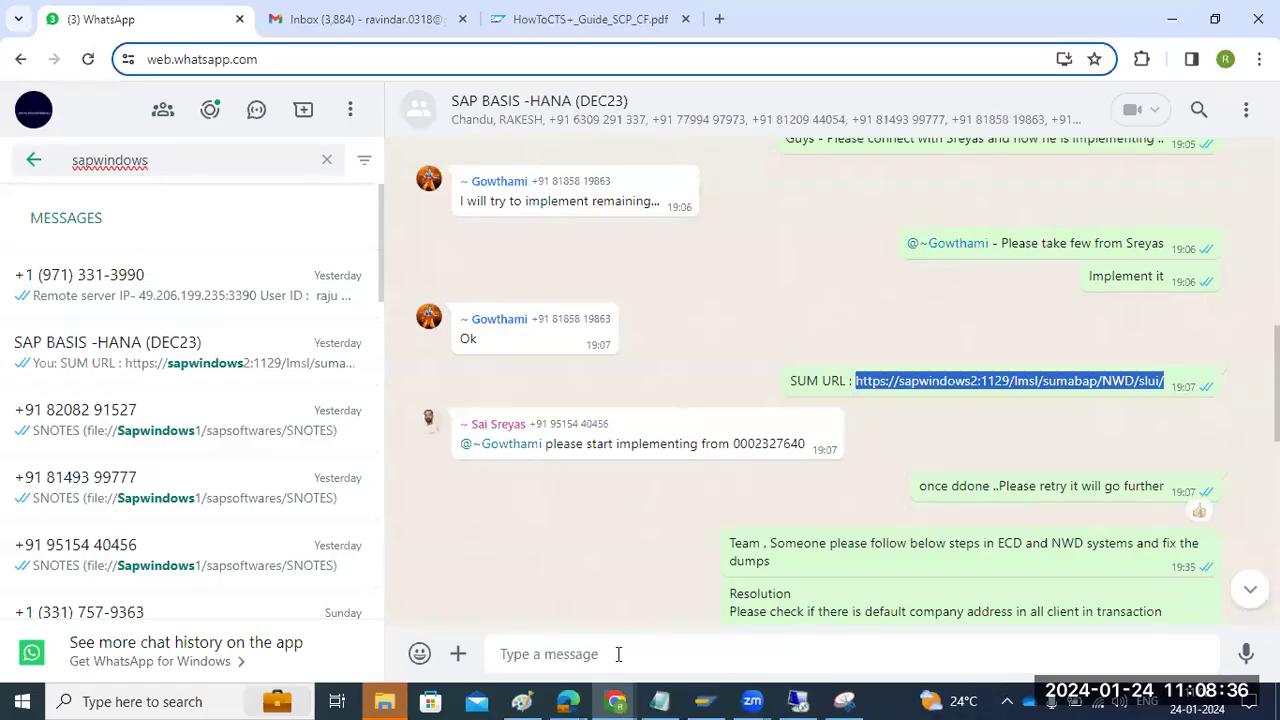
pyautogui.click(524, 700)
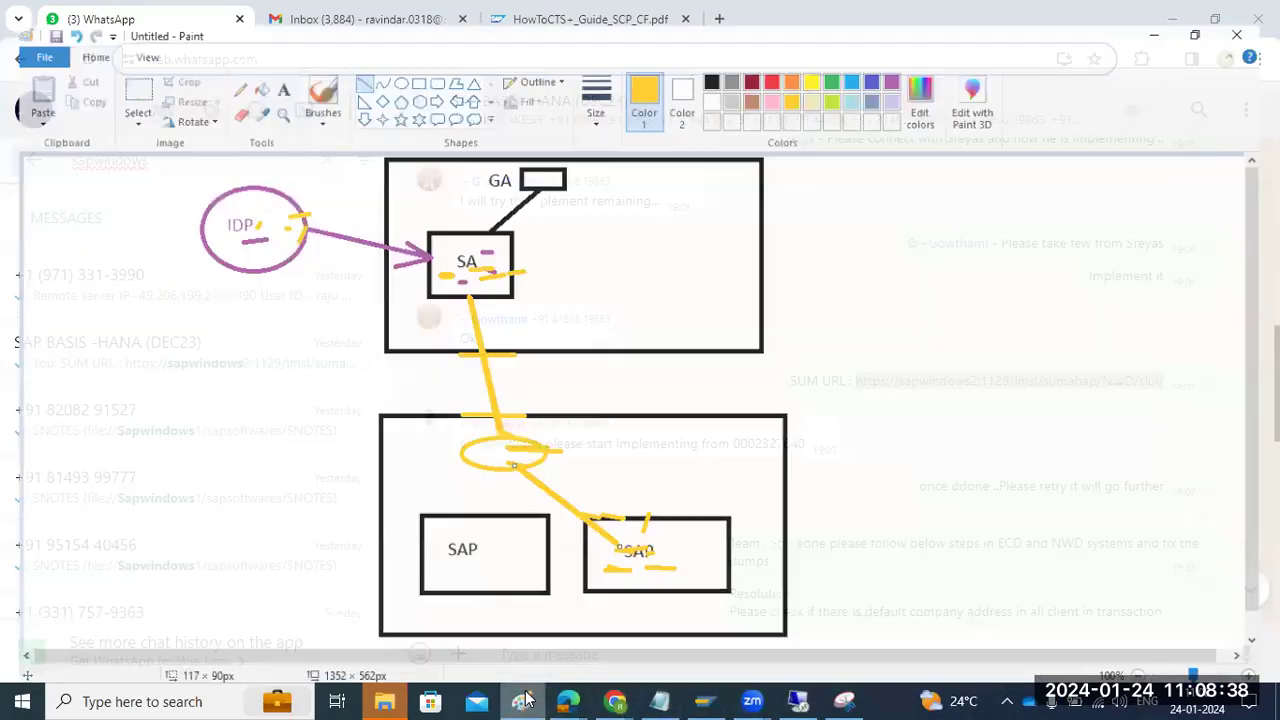
pyautogui.hotkey('ctrl', 'z')
pyautogui.hotkey('ctrl', 'z')
pyautogui.hotkey('ctrl', 'z')
pyautogui.hotkey('ctrl', 'z')
pyautogui.hotkey('ctrl', 'z')
pyautogui.hotkey('ctrl', 'z')
pyautogui.hotkey('ctrl', 'z')
pyautogui.hotkey('ctrl', 'z')
pyautogui.hotkey('ctrl', 'z')
pyautogui.hotkey('ctrl', 'z')
pyautogui.hotkey('ctrl', 'z')
pyautogui.hotkey('ctrl', 'z')
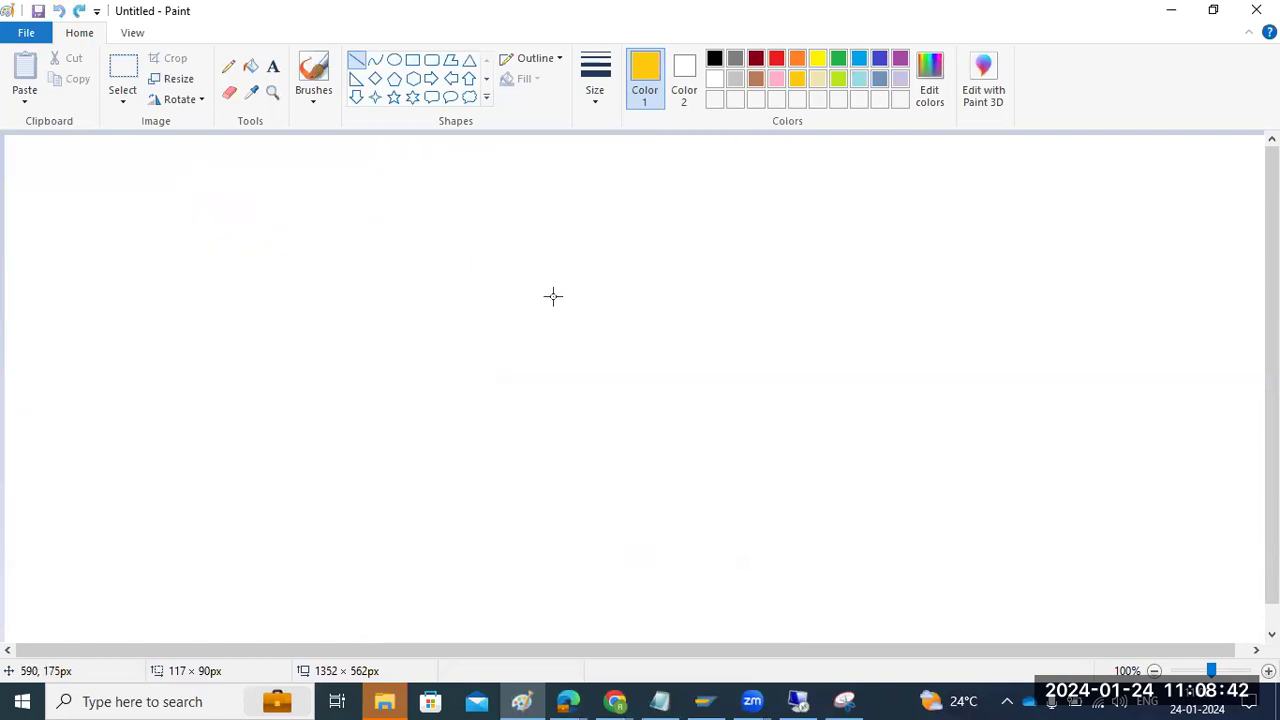
# Create a text box across nearly the whole blank canvas and write "EXTRACTION -" as its first line
pyautogui.click(272, 66)
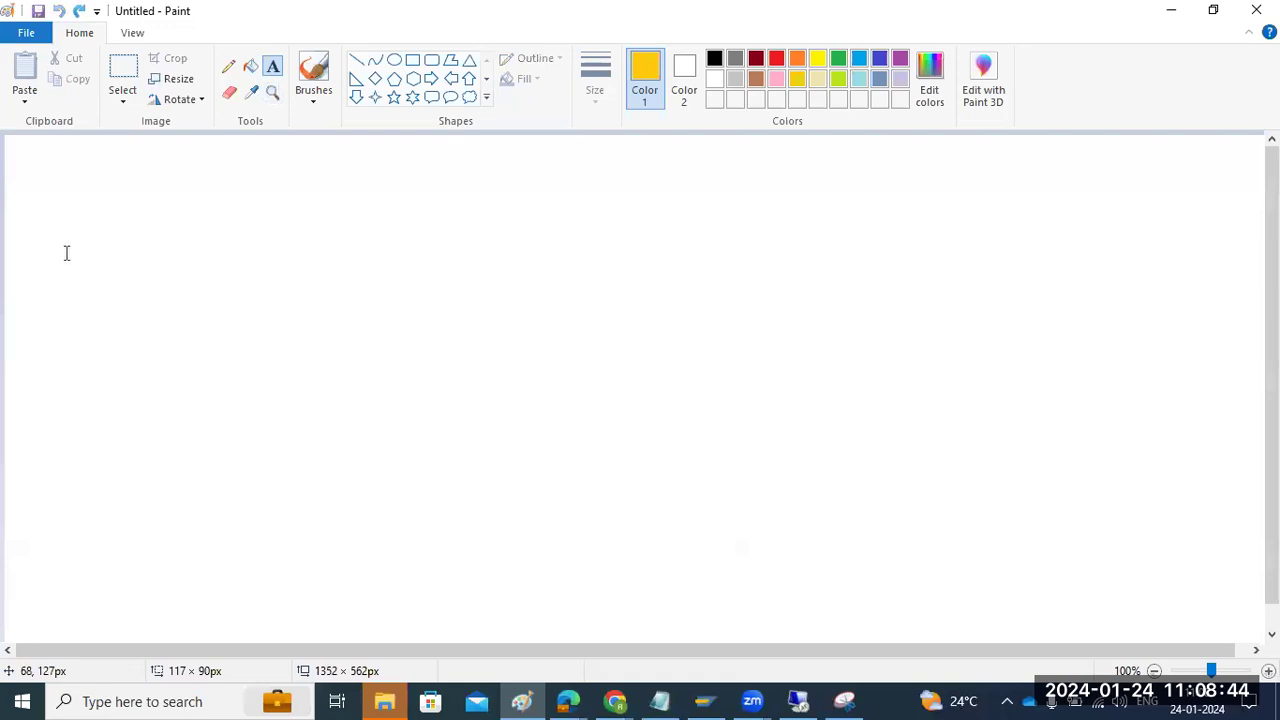
pyautogui.moveTo(34, 154); pyautogui.dragTo(1228, 618)
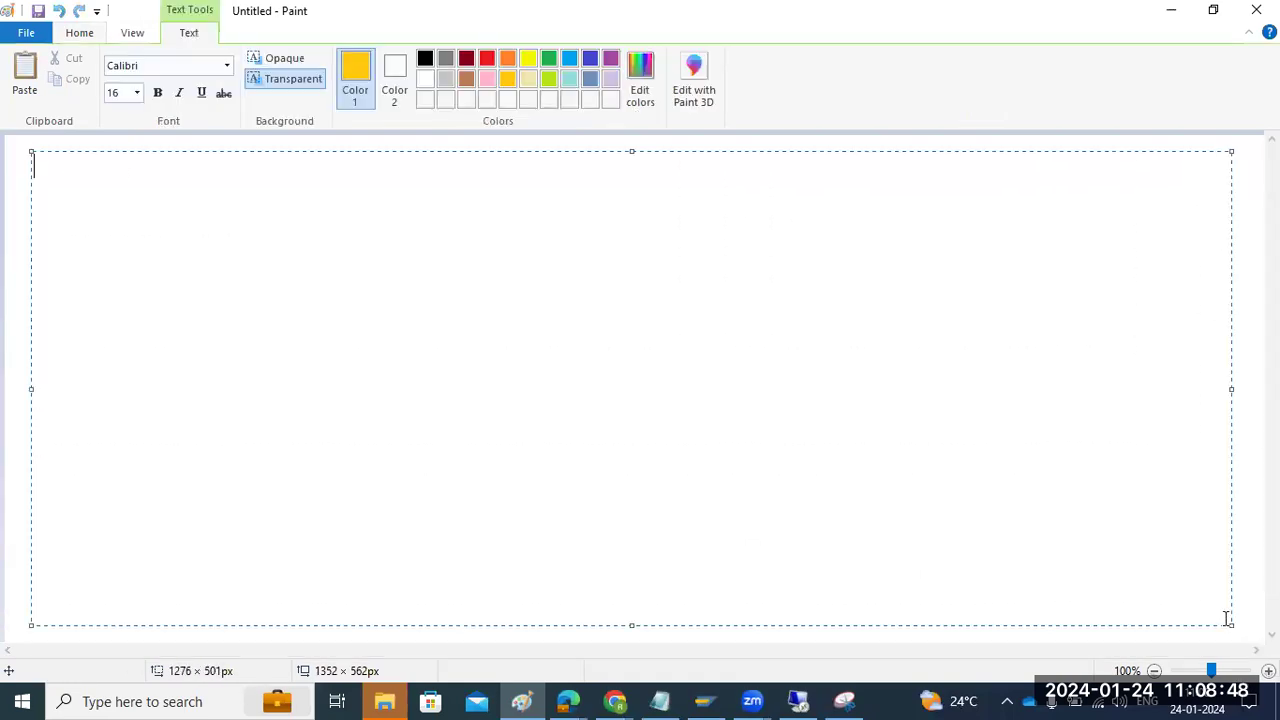
pyautogui.write('EX')
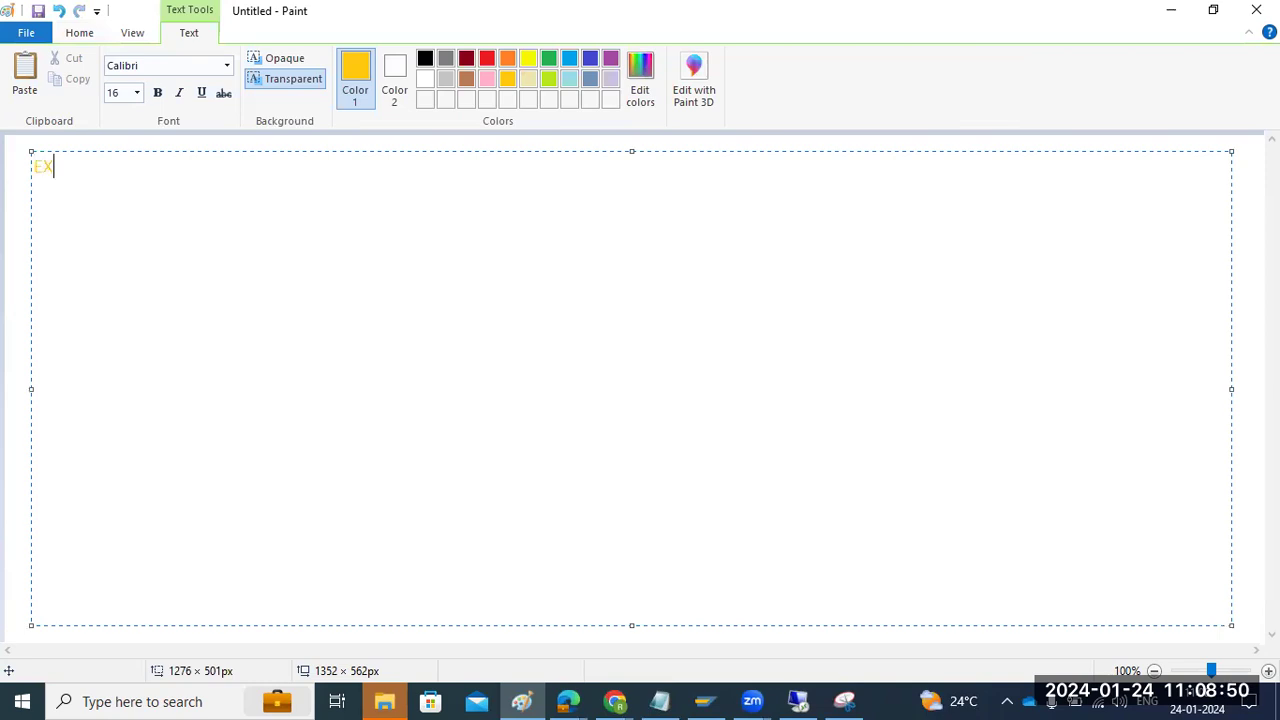
pyautogui.write('TRACTION -')
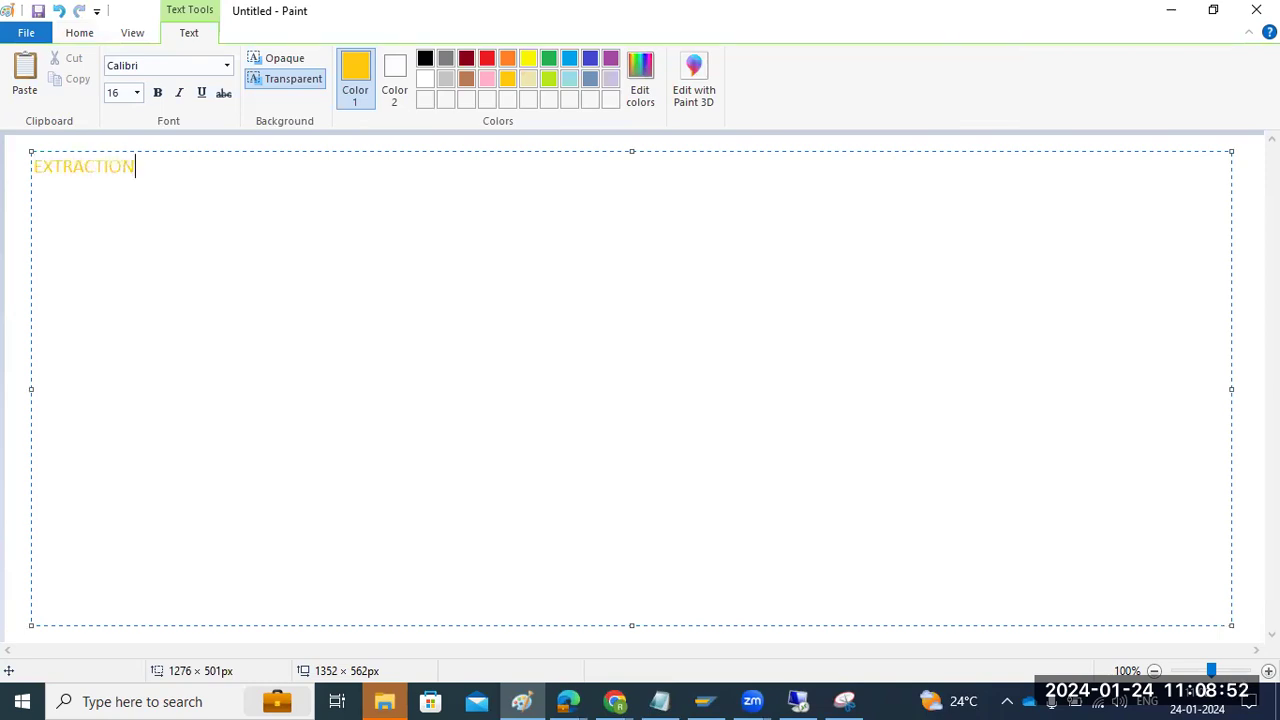
# Leave a blank line and write "CONFIGURATION - COnfiguration of the parameters ,SPDD/SPAU,STMS," below it in the text box
pyautogui.press('Return')
pyautogui.press('Return')
pyautogui.write('CONFIGURA')
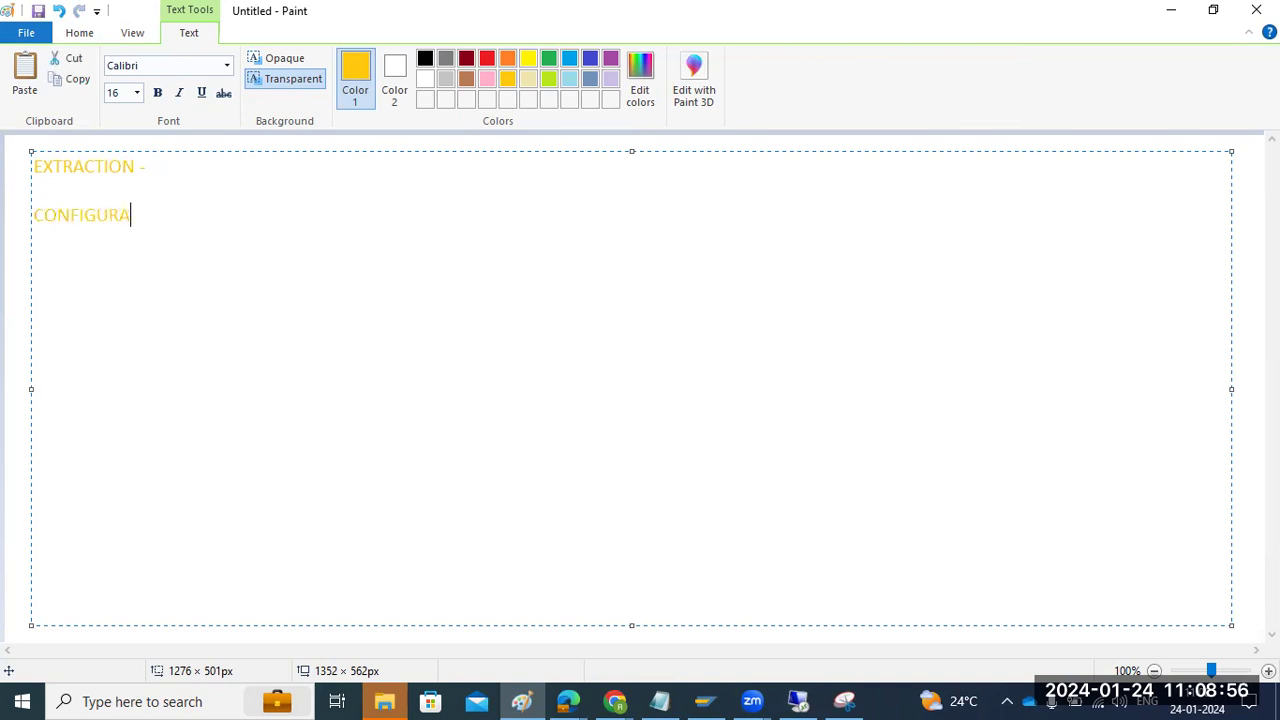
pyautogui.write('TION - ')
pyautogui.write('COnfigura')
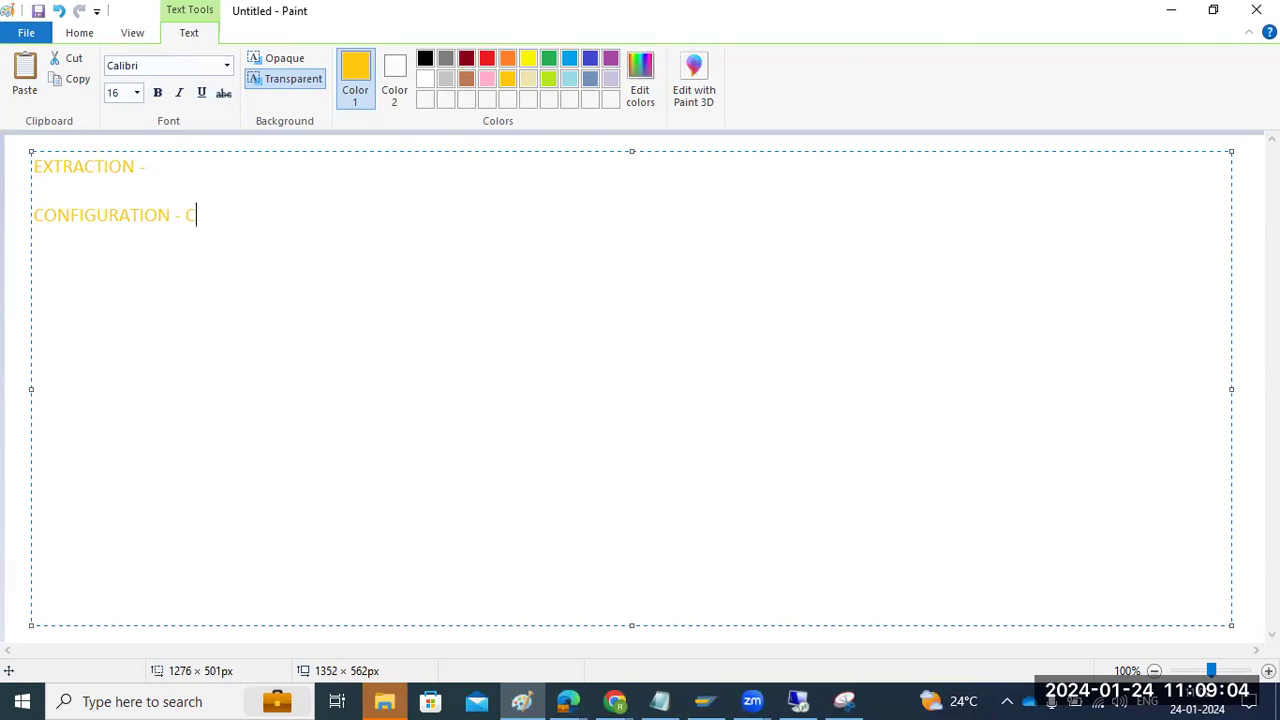
pyautogui.write('tion')
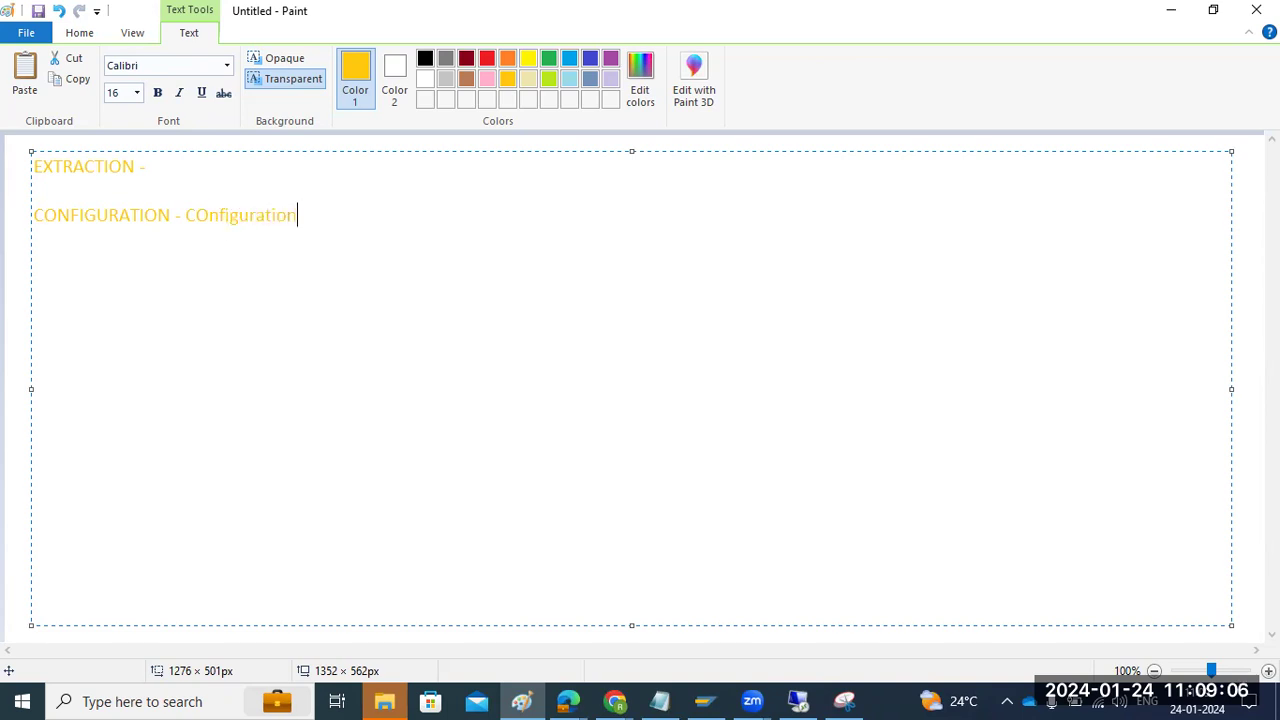
pyautogui.write(' of the parameters ')
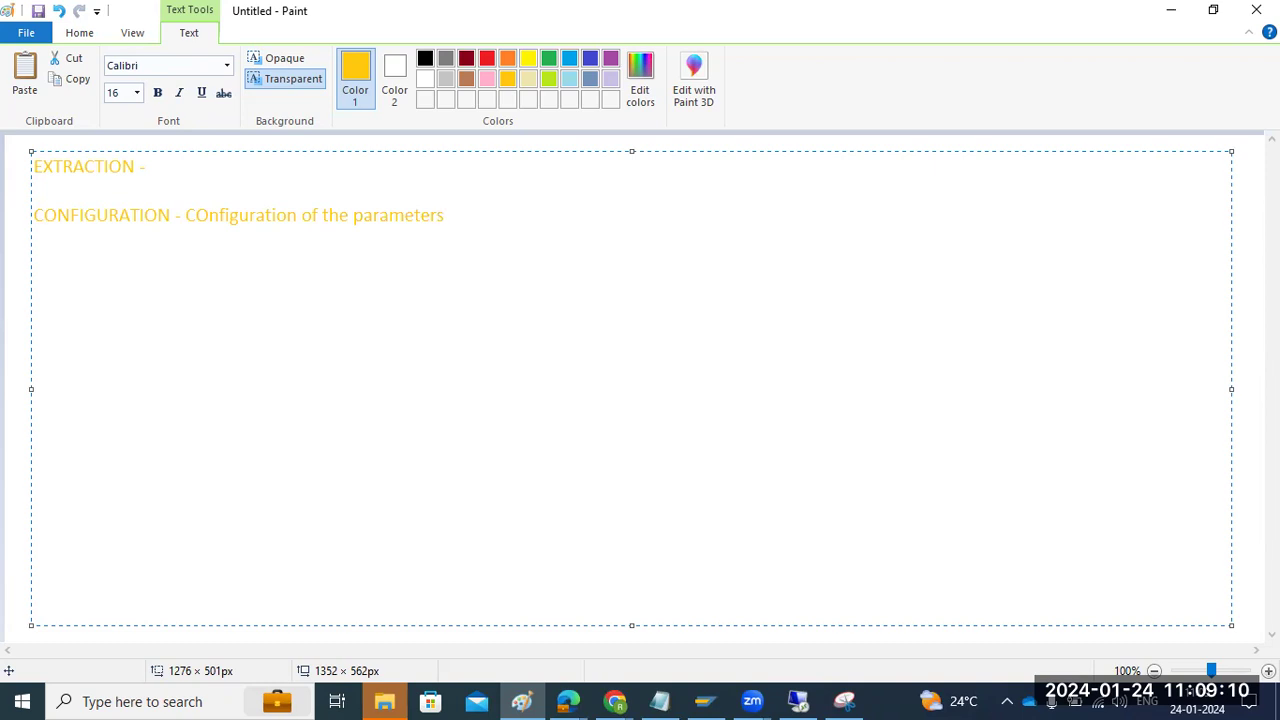
pyautogui.write(',SPDD/SPAU')
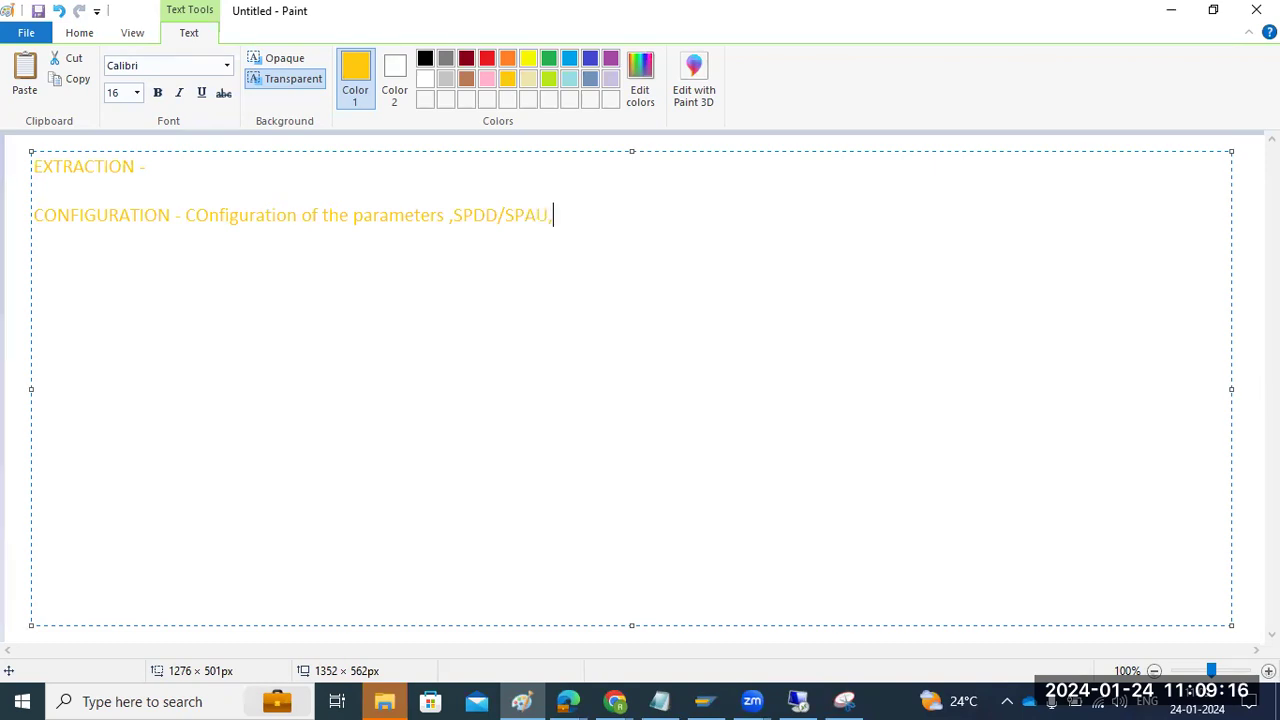
pyautogui.write(',STMS,')
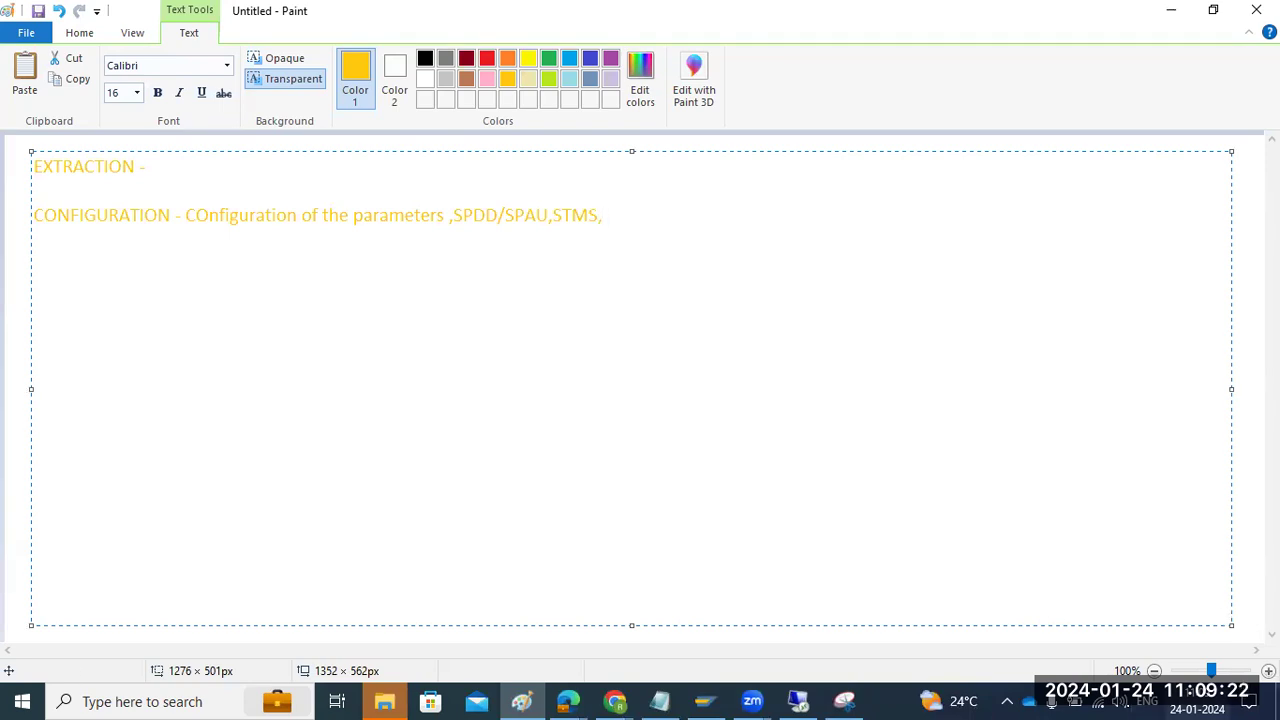
# Return to the remote Software Update Manager session and continue with the SPDD, SPAU and single transport requests left empty
pyautogui.click(794, 692)
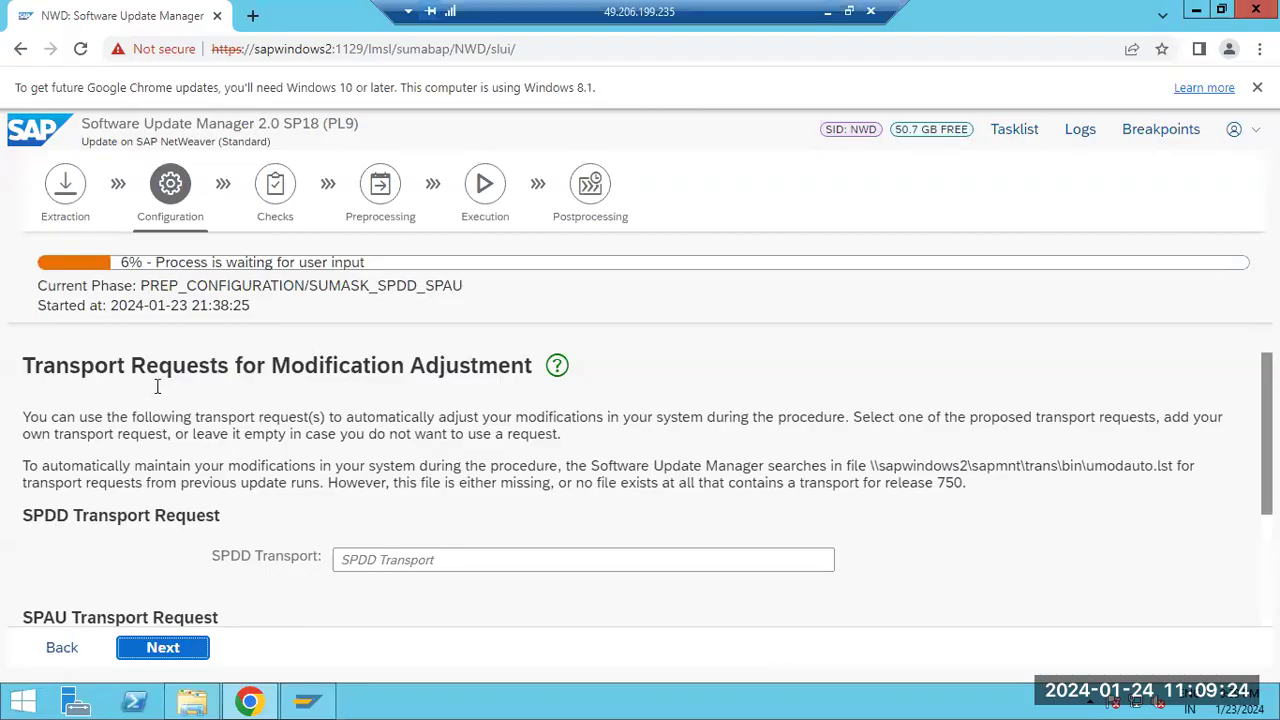
pyautogui.scroll(-1, 425, 465)
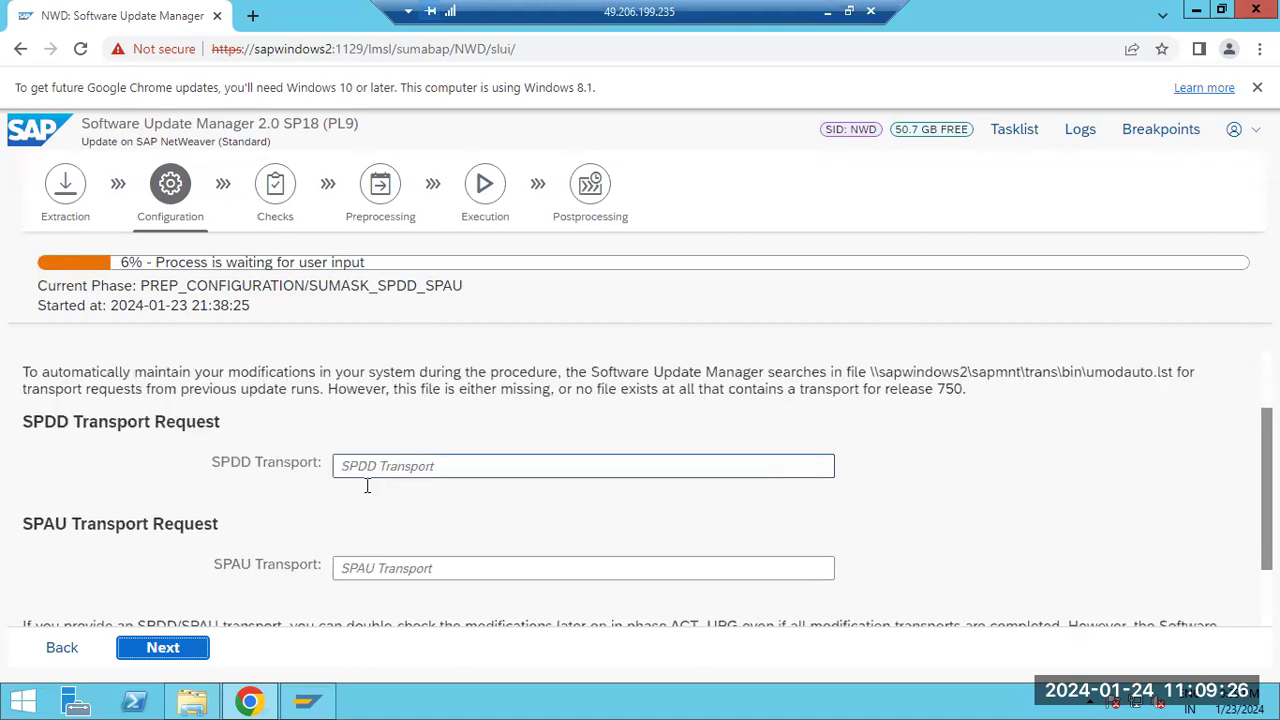
pyautogui.moveTo(70, 424); pyautogui.dragTo(129, 422)
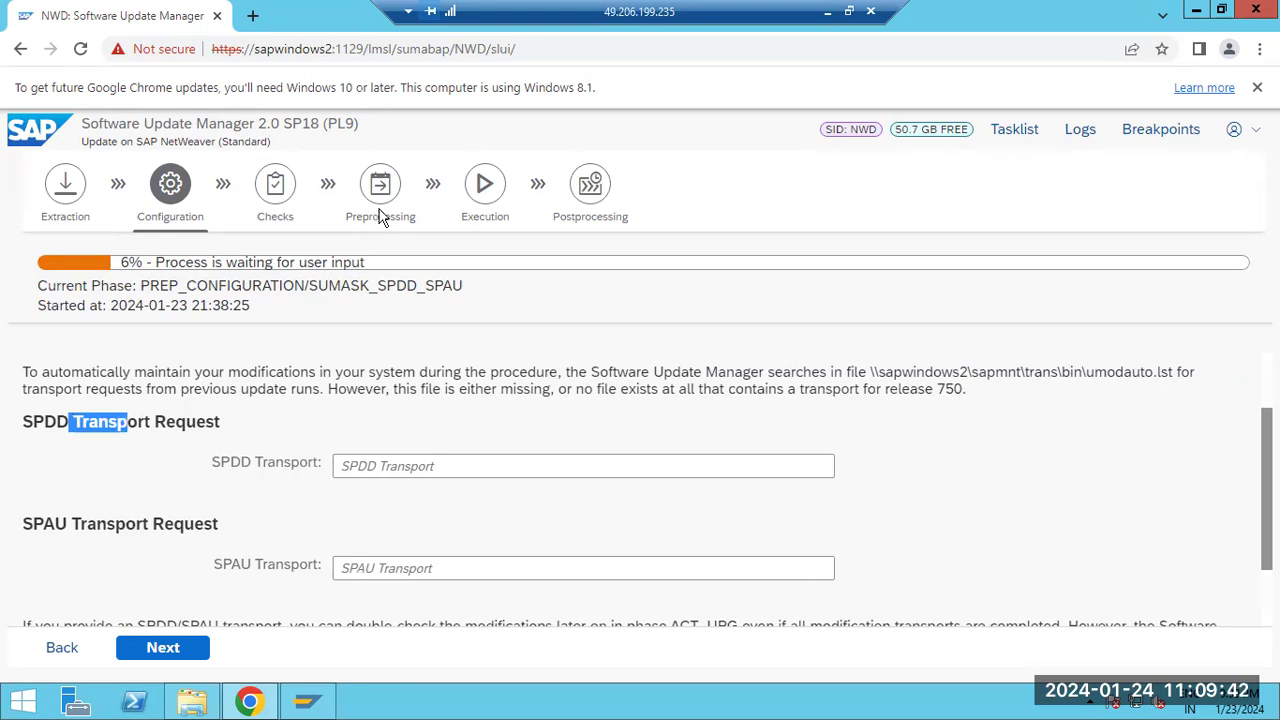
pyautogui.click(375, 475)
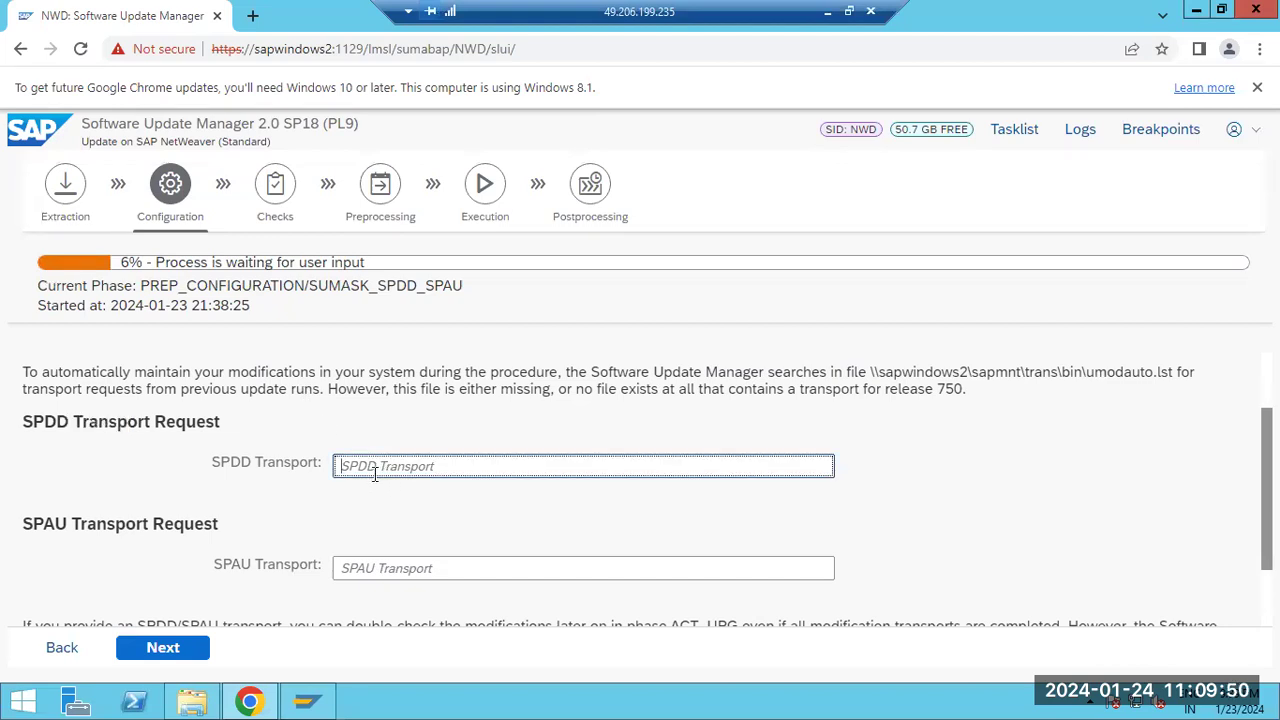
pyautogui.click(375, 578)
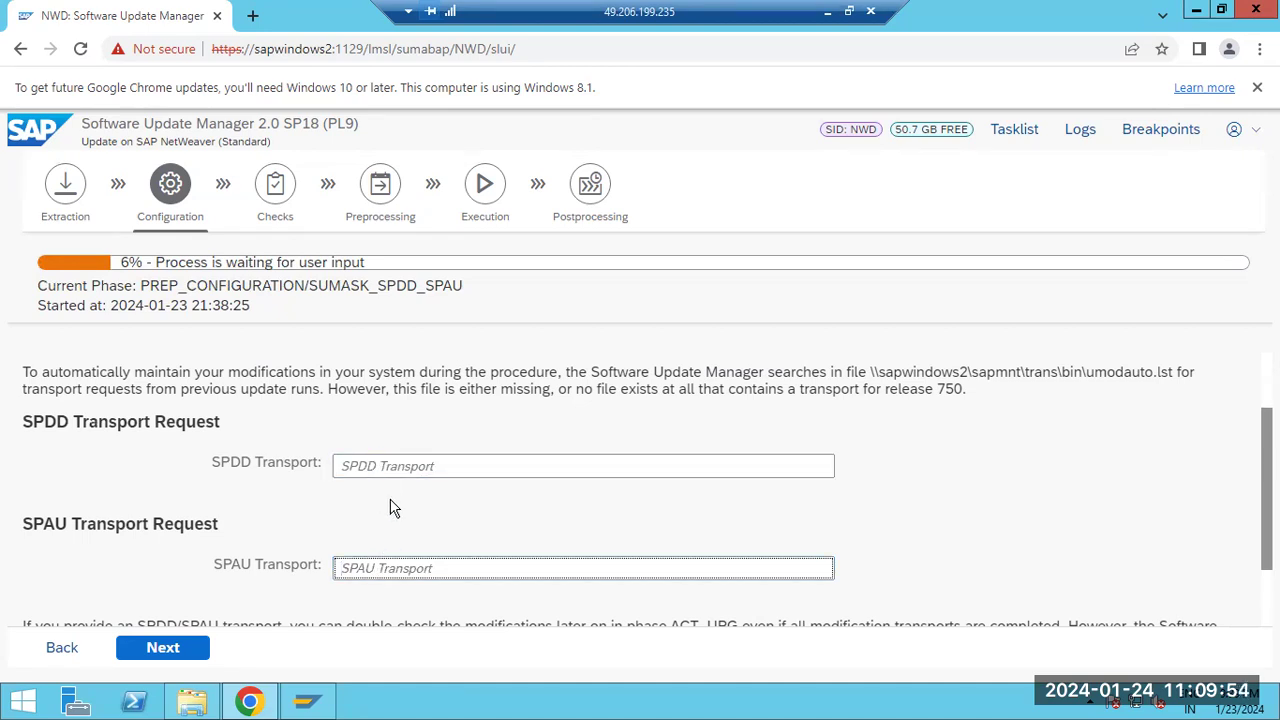
pyautogui.click(185, 656)
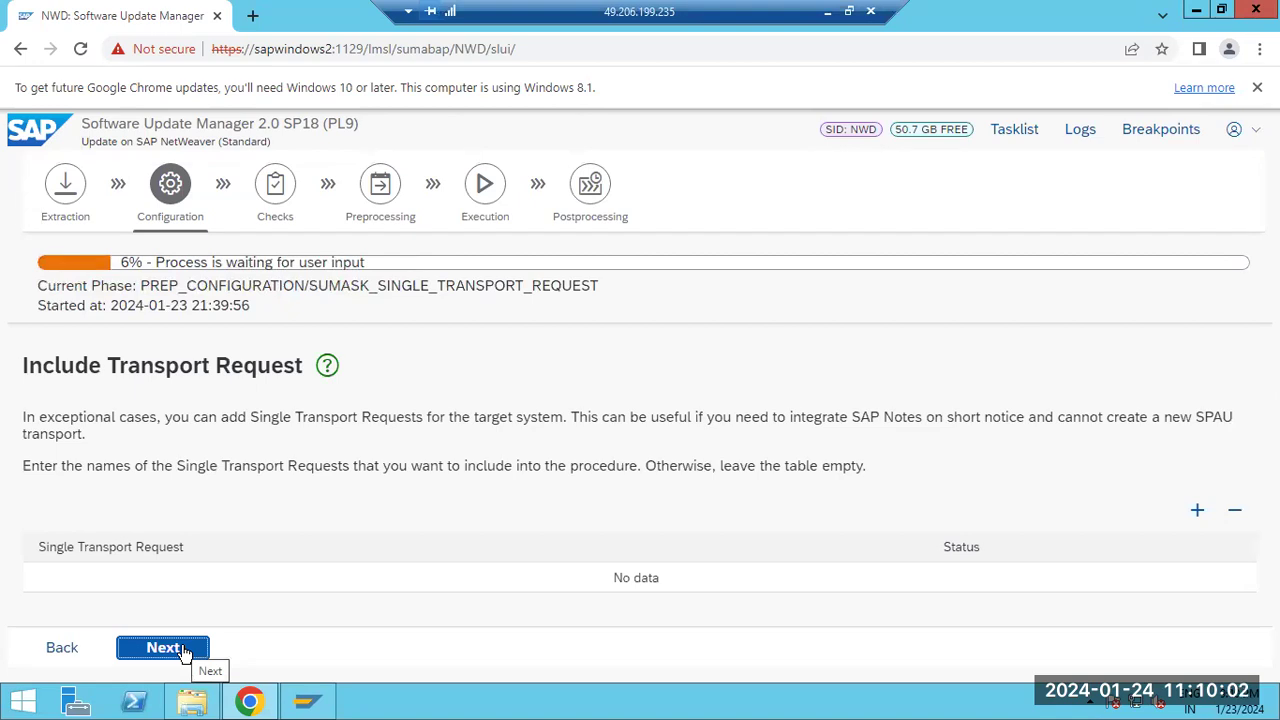
pyautogui.moveTo(165, 366); pyautogui.dragTo(260, 371)
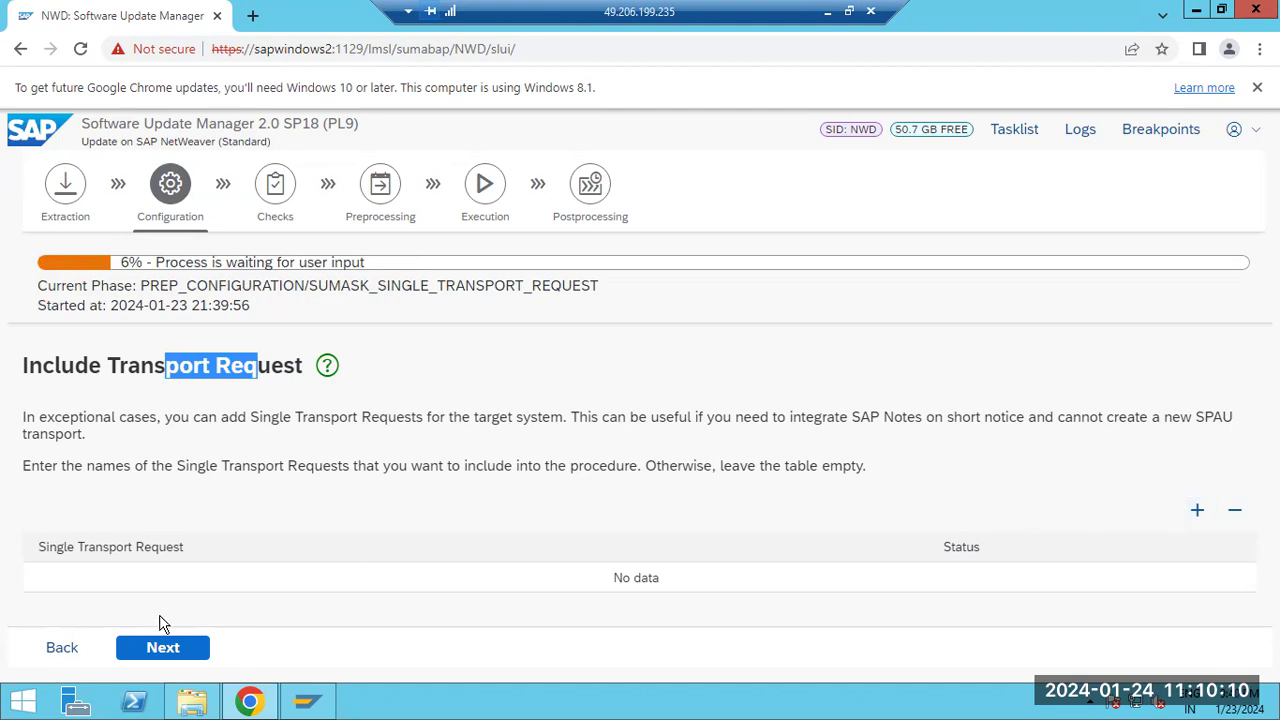
pyautogui.click(155, 648)
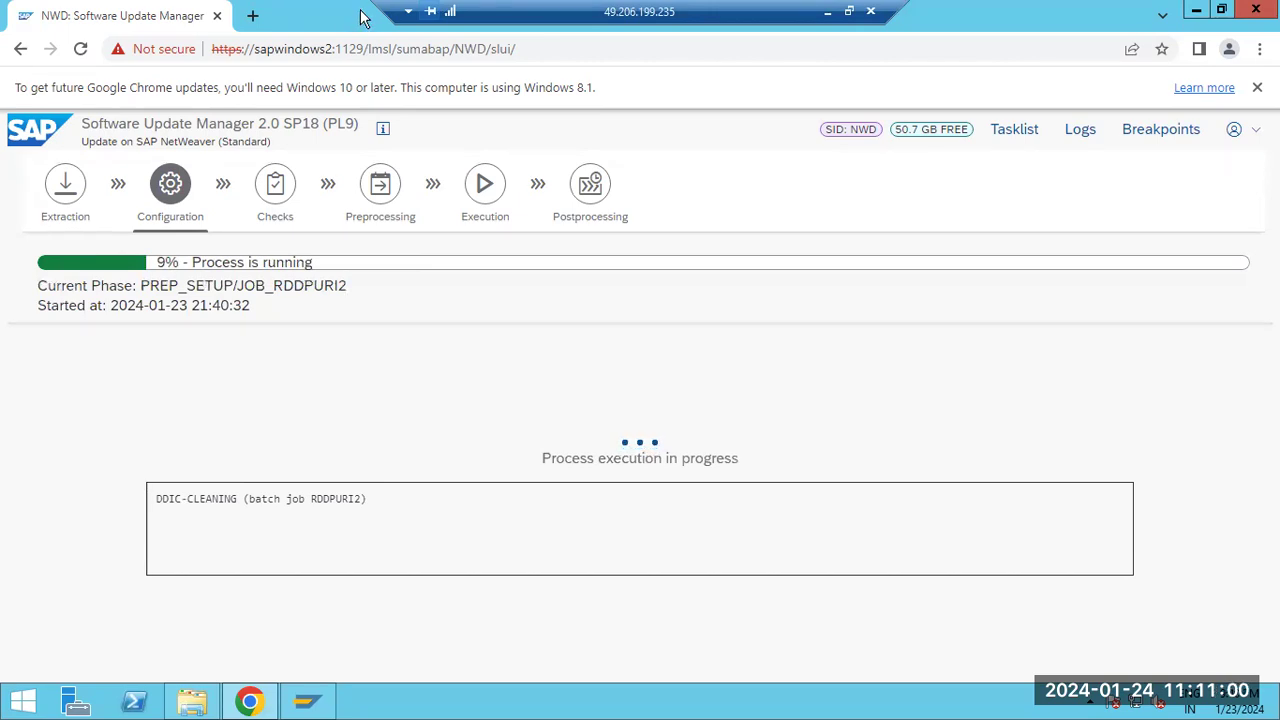
# Review the ALOG750 log among the SUM log files, then close it
pyautogui.click(1073, 132)
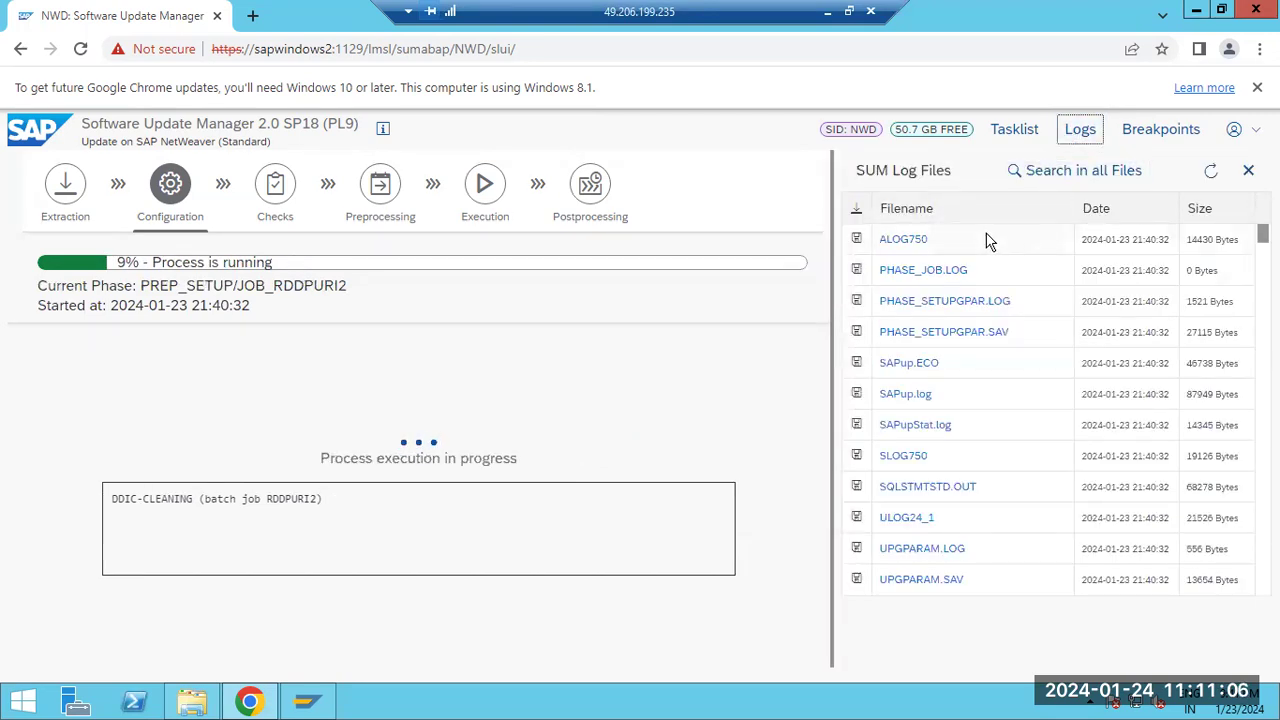
pyautogui.click(890, 245)
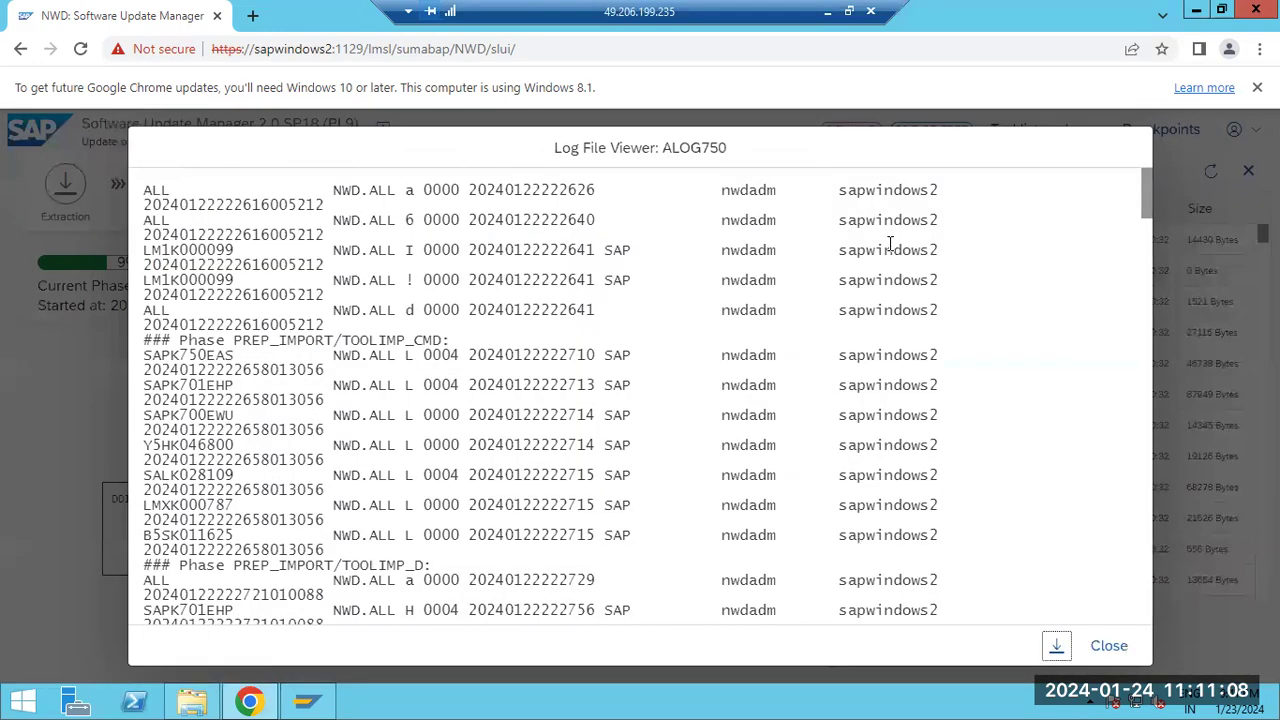
pyautogui.scroll(-5, 828, 487)
pyautogui.scroll(-15, 828, 487)
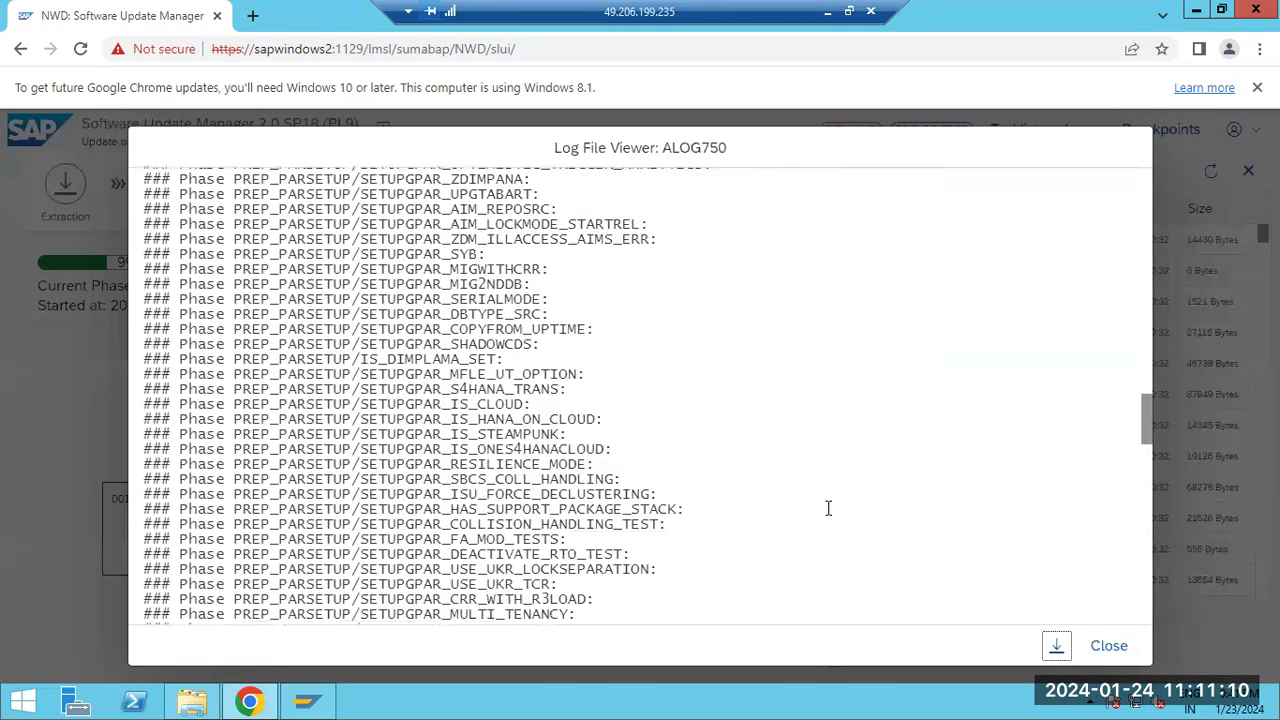
pyautogui.click(1100, 648)
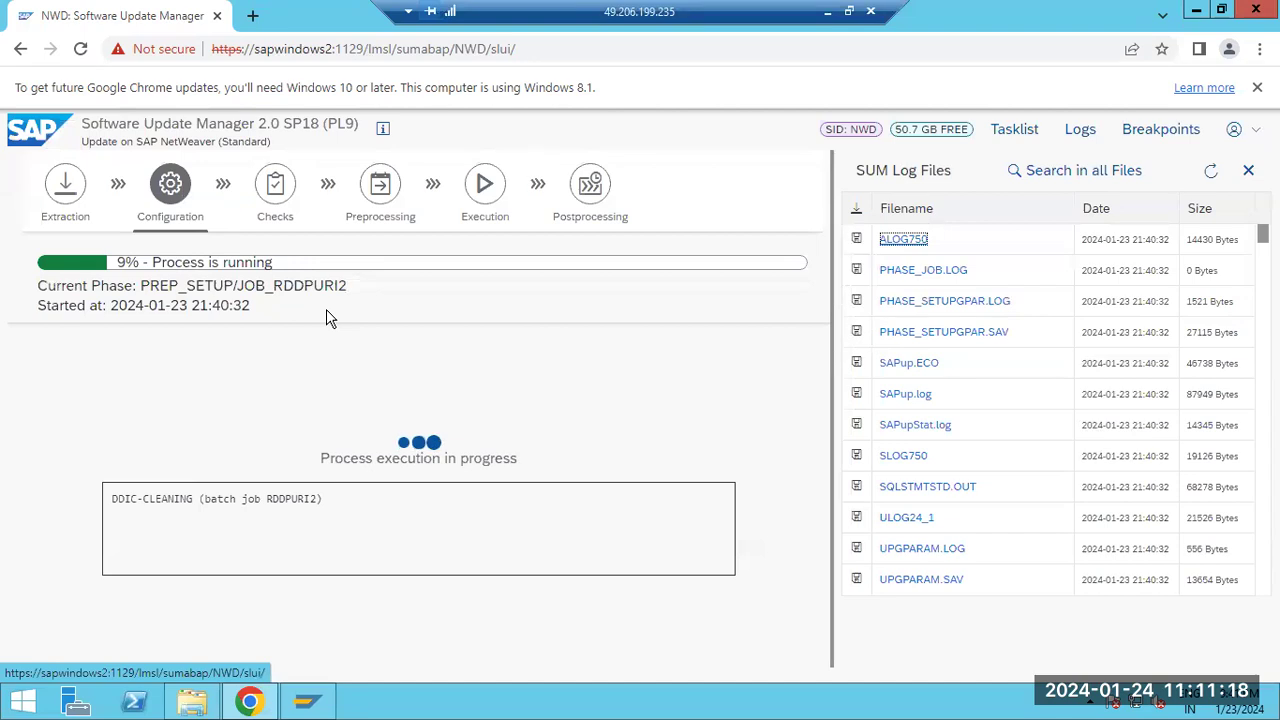
pyautogui.click(1090, 140)
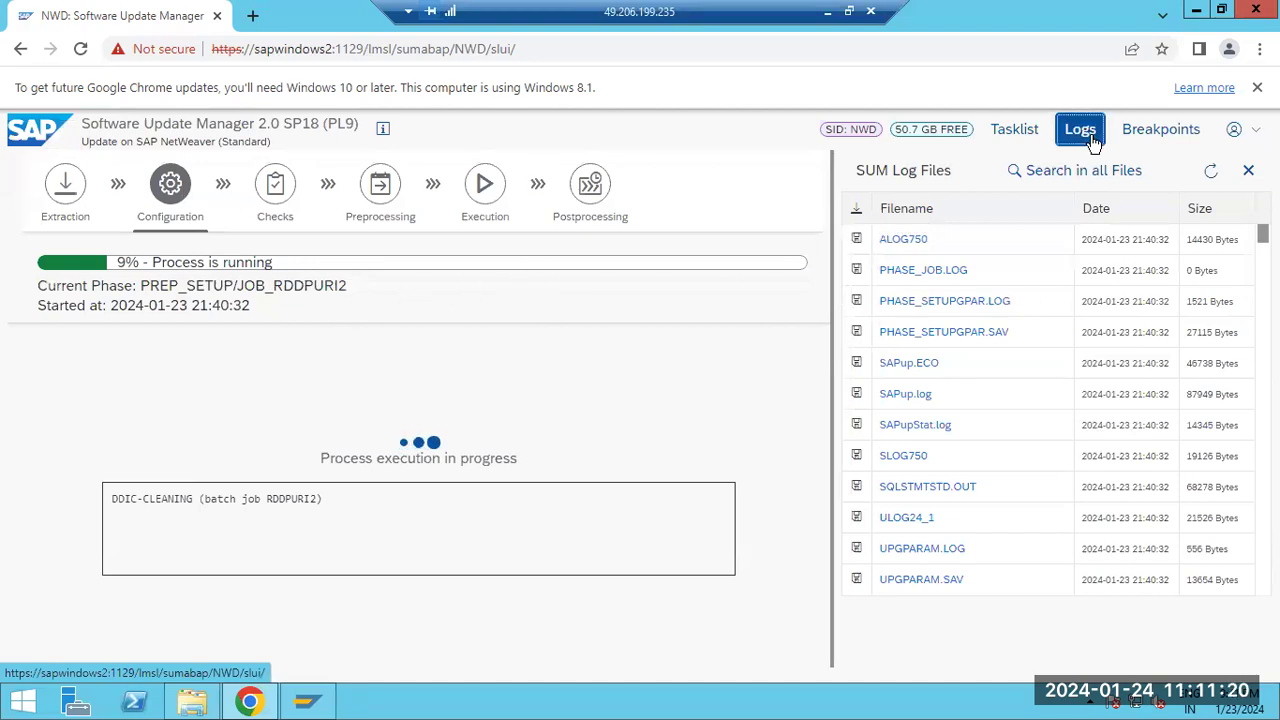
# Show the Configuration tasklist and check it against the phase currently running
pyautogui.click(1017, 133)
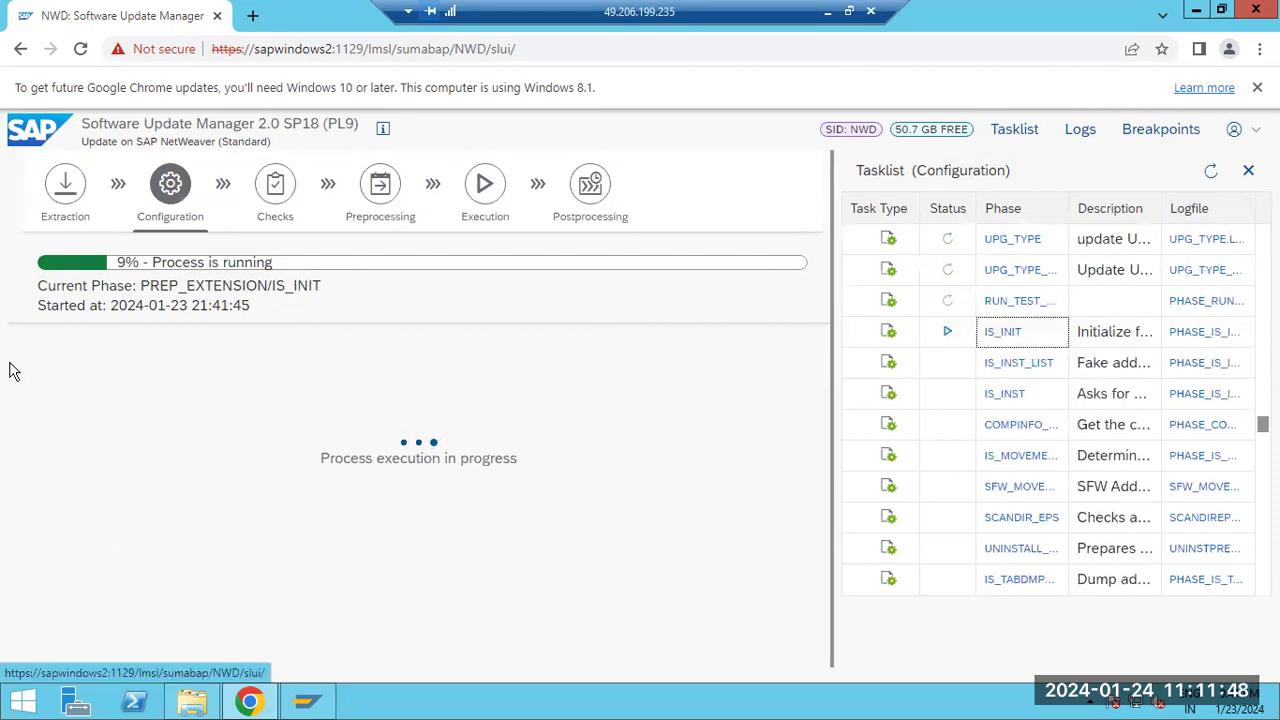
pyautogui.moveTo(272, 286); pyautogui.dragTo(316, 288)
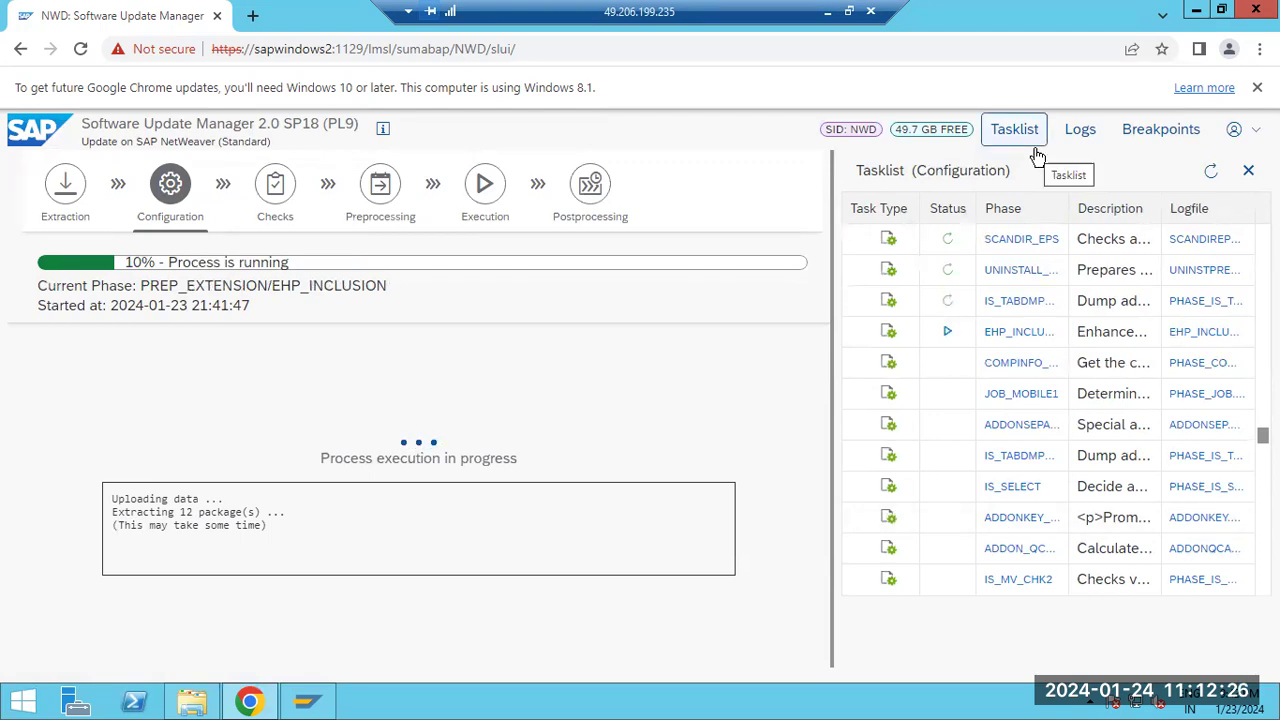
# Examine the calculated support package queue at the end of SPDA_EHP_INCLUSION.LOG, close the log, and refresh the log file list
pyautogui.click(1082, 138)
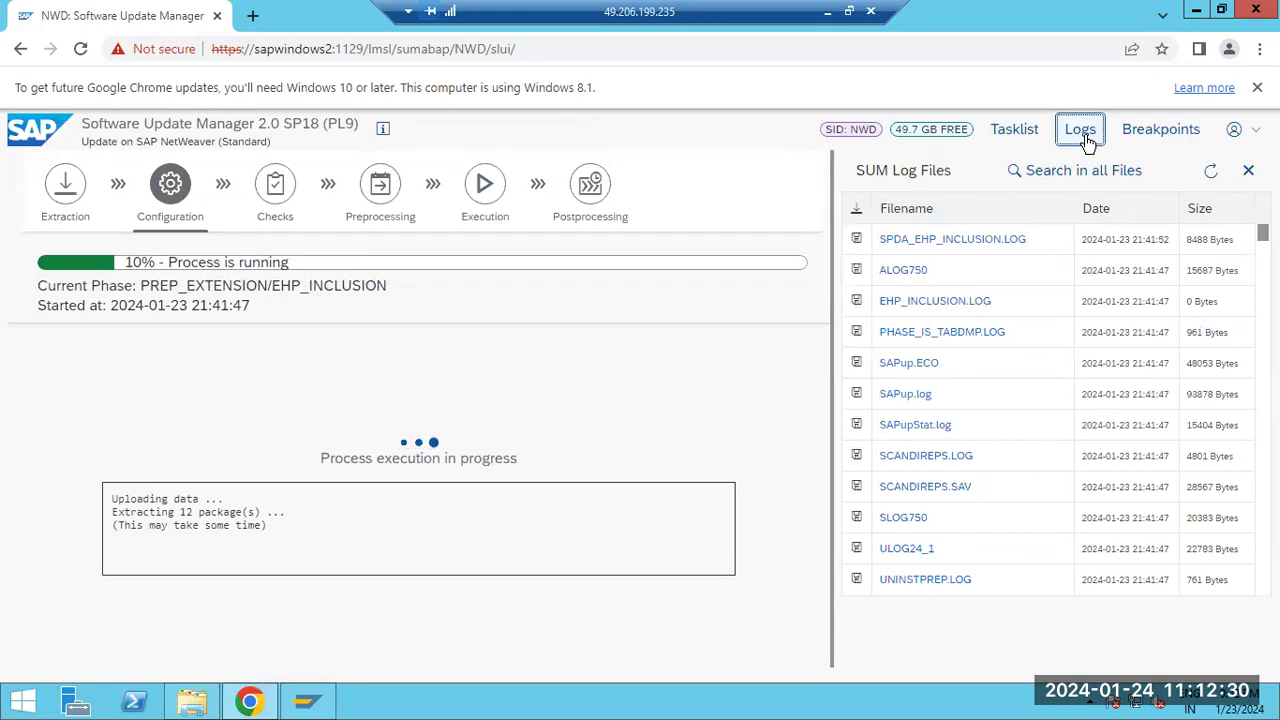
pyautogui.click(952, 241)
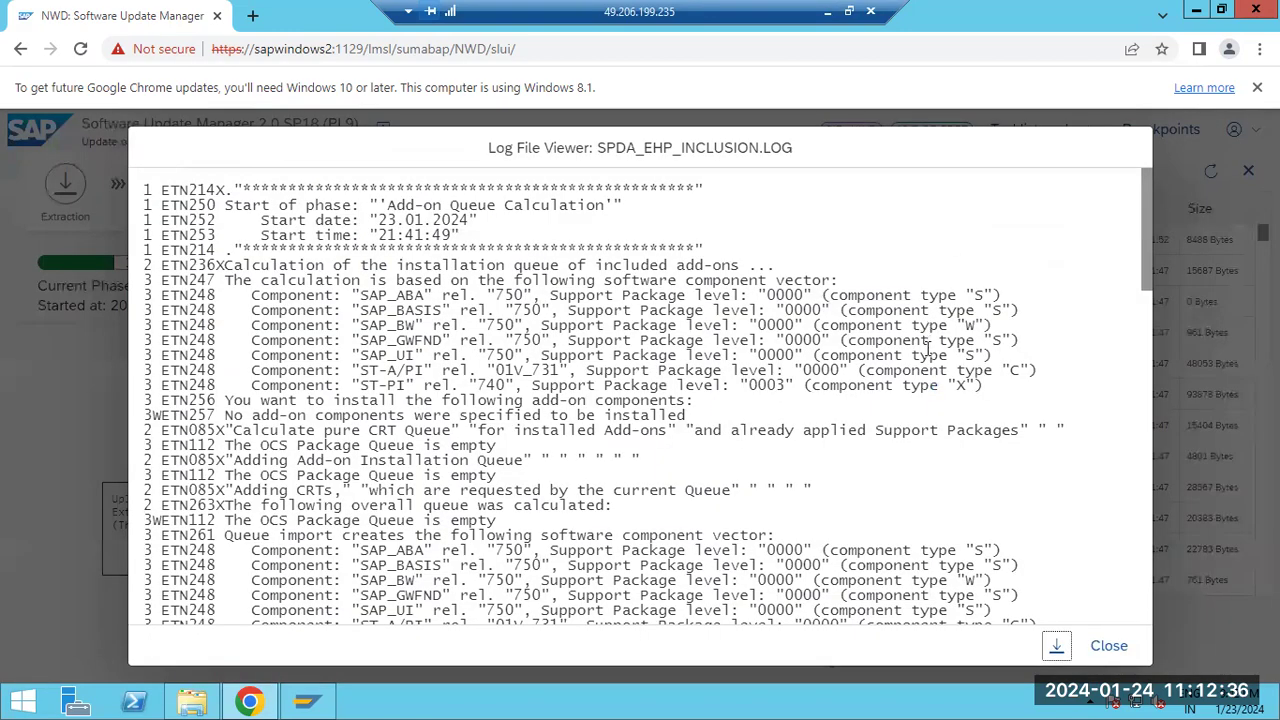
pyautogui.scroll(-15, 928, 348)
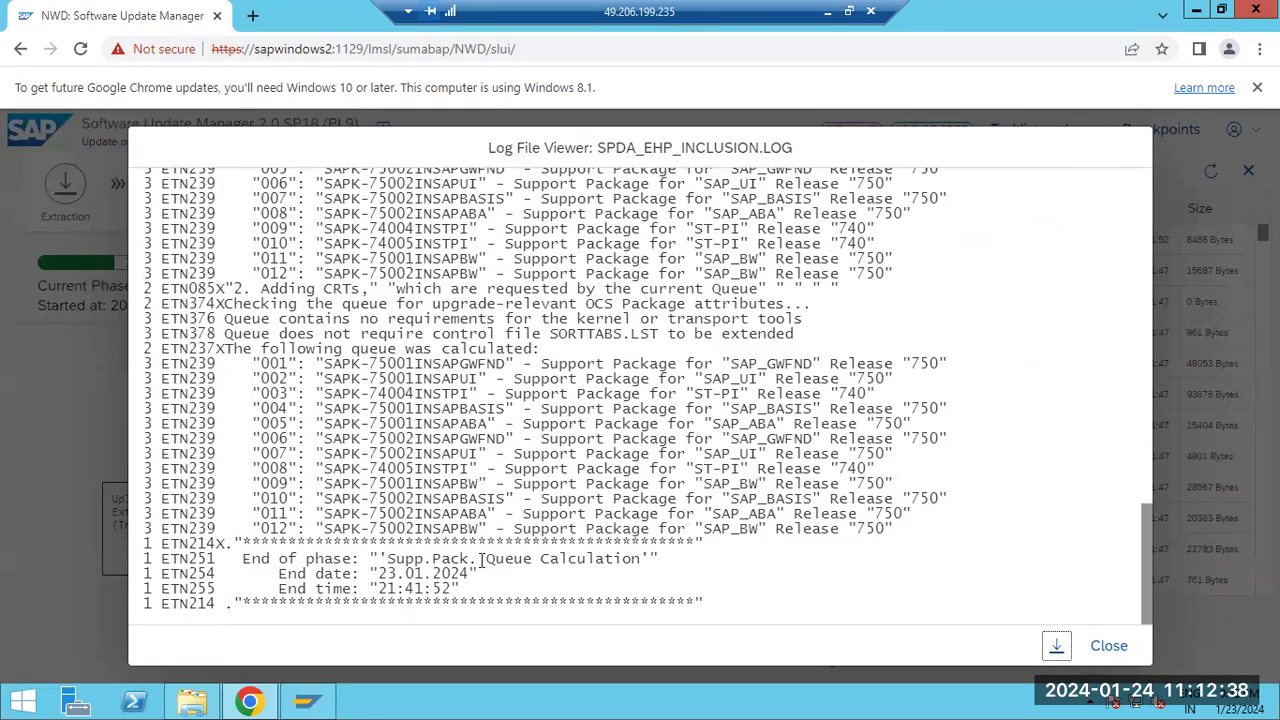
pyautogui.moveTo(481, 559); pyautogui.dragTo(478, 574)
pyautogui.moveTo(362, 364); pyautogui.dragTo(712, 546)
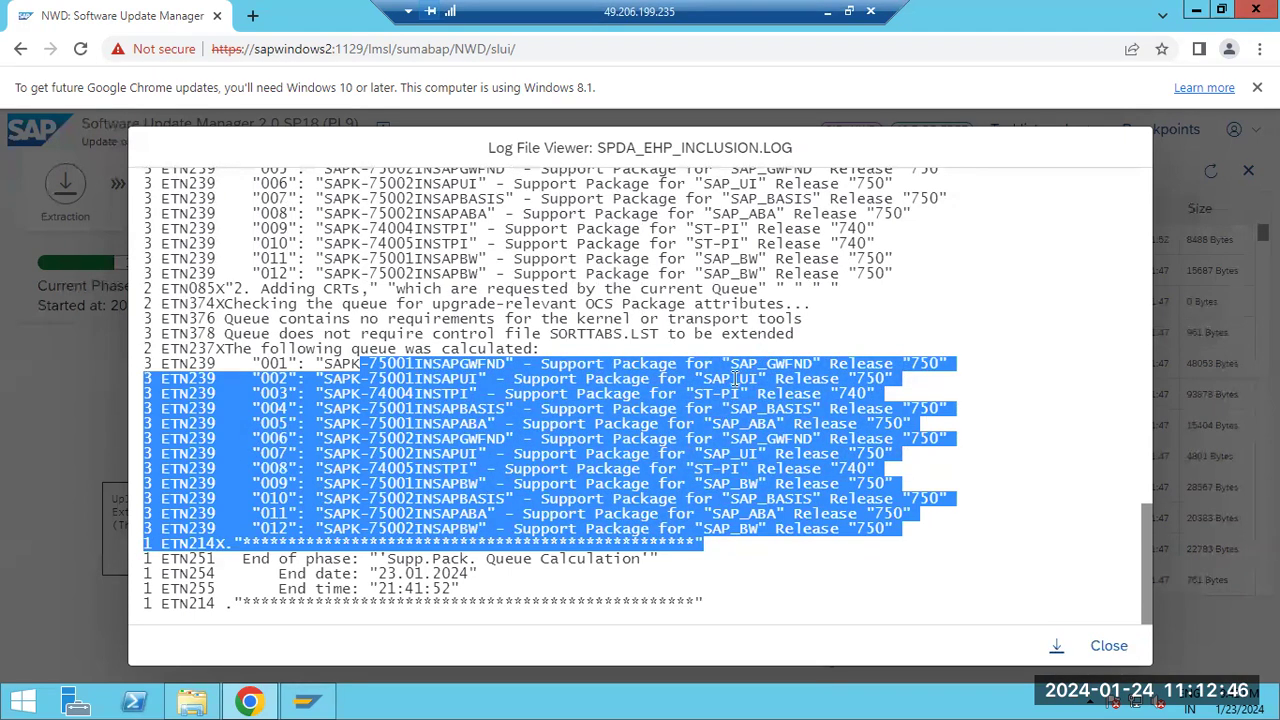
pyautogui.click(748, 419)
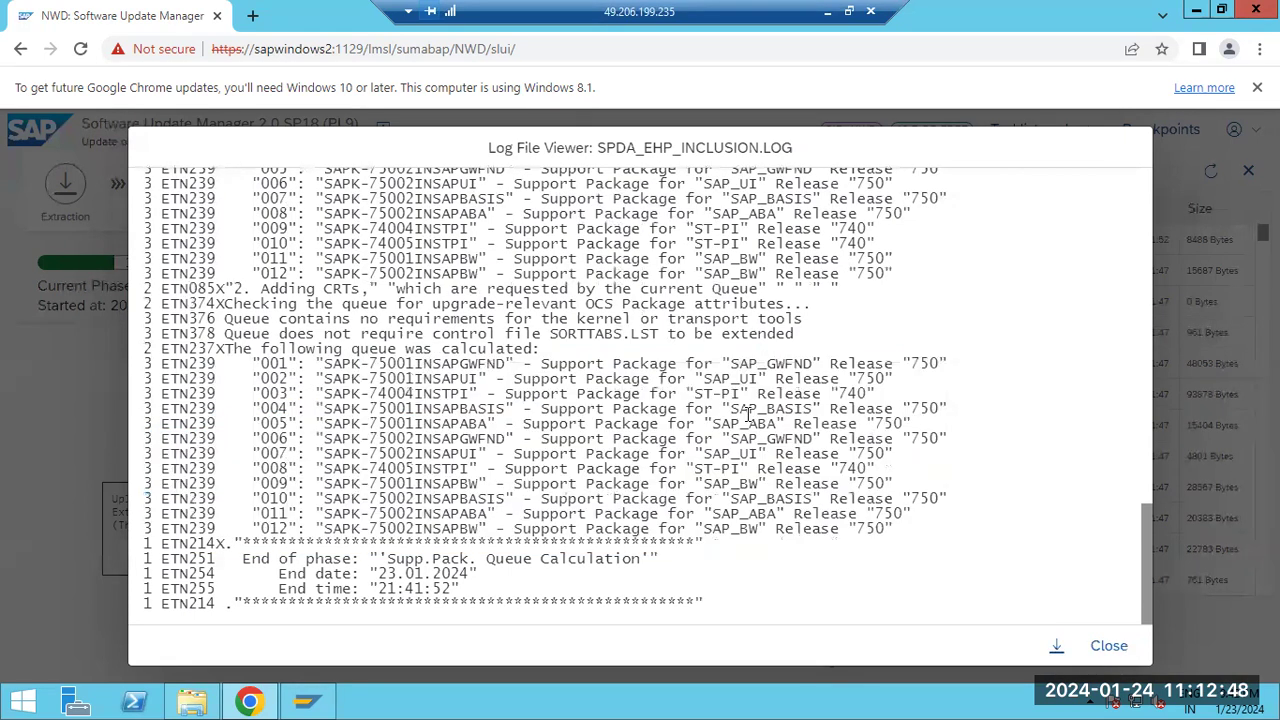
pyautogui.moveTo(755, 424); pyautogui.dragTo(758, 454)
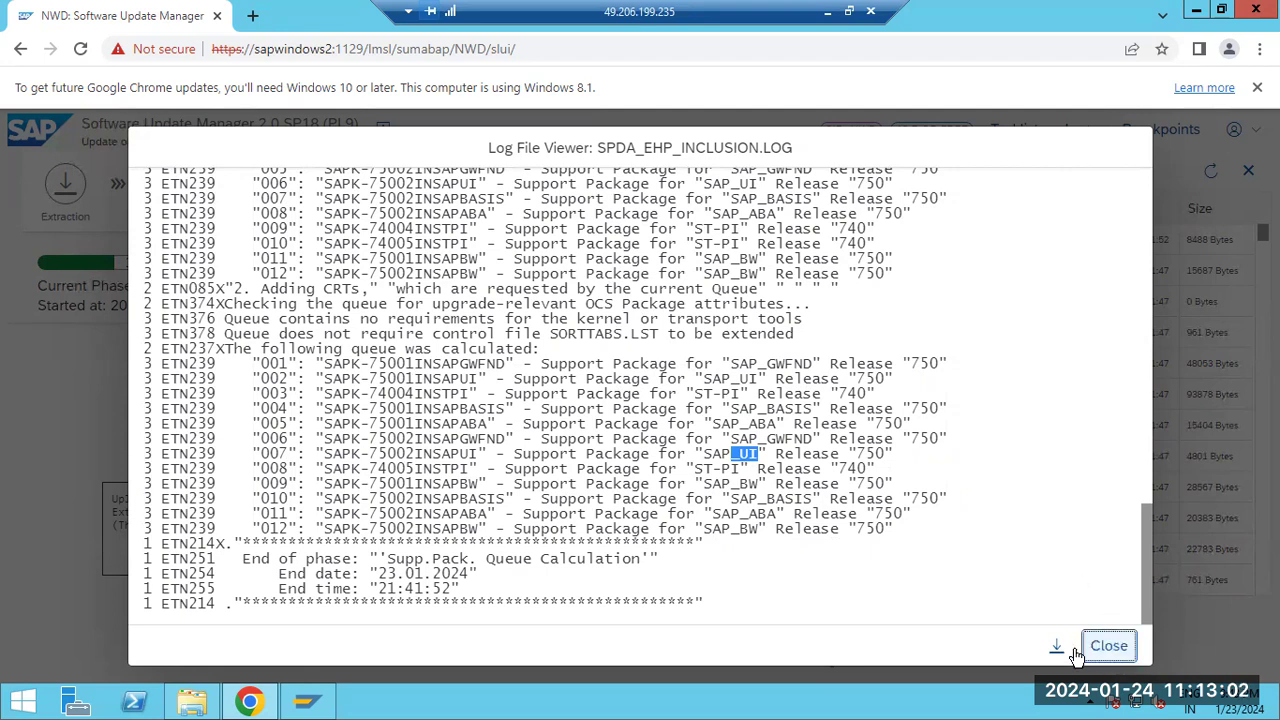
pyautogui.click(1106, 646)
pyautogui.click(1209, 172)
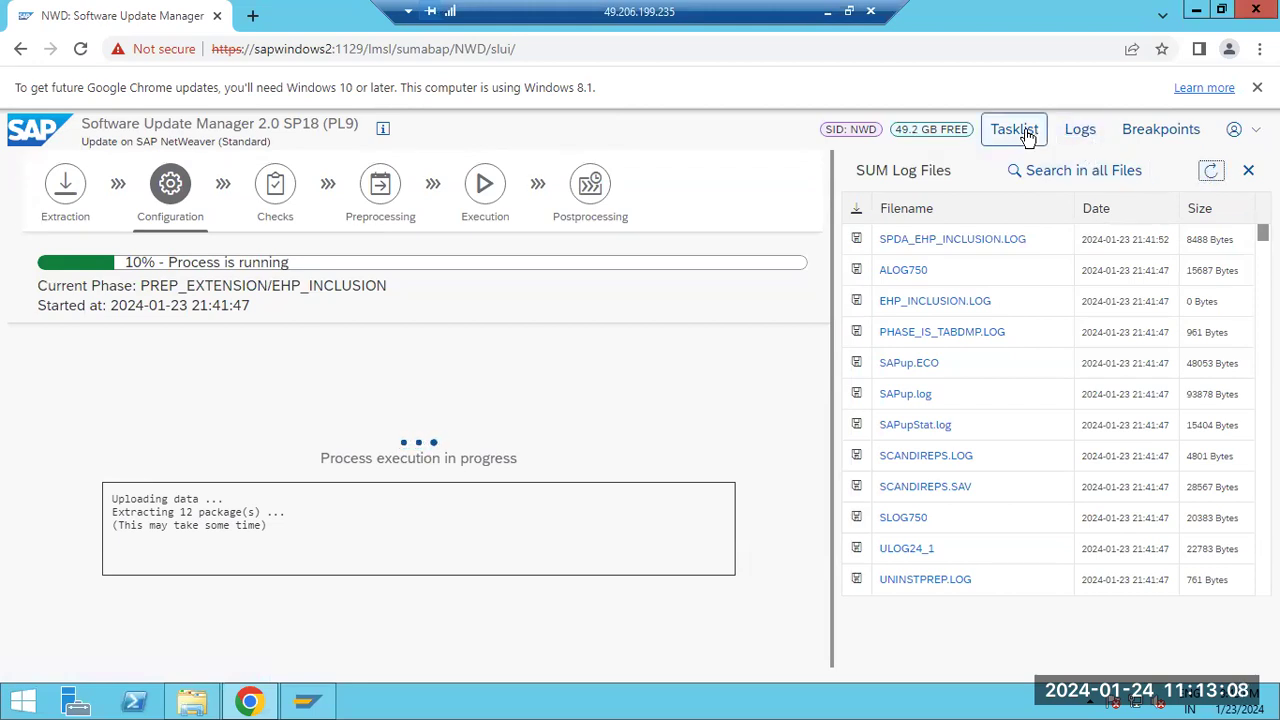
# Show the available breakpoints and compare the EHP_INCLUSION entry with the current phase
pyautogui.click(1184, 130)
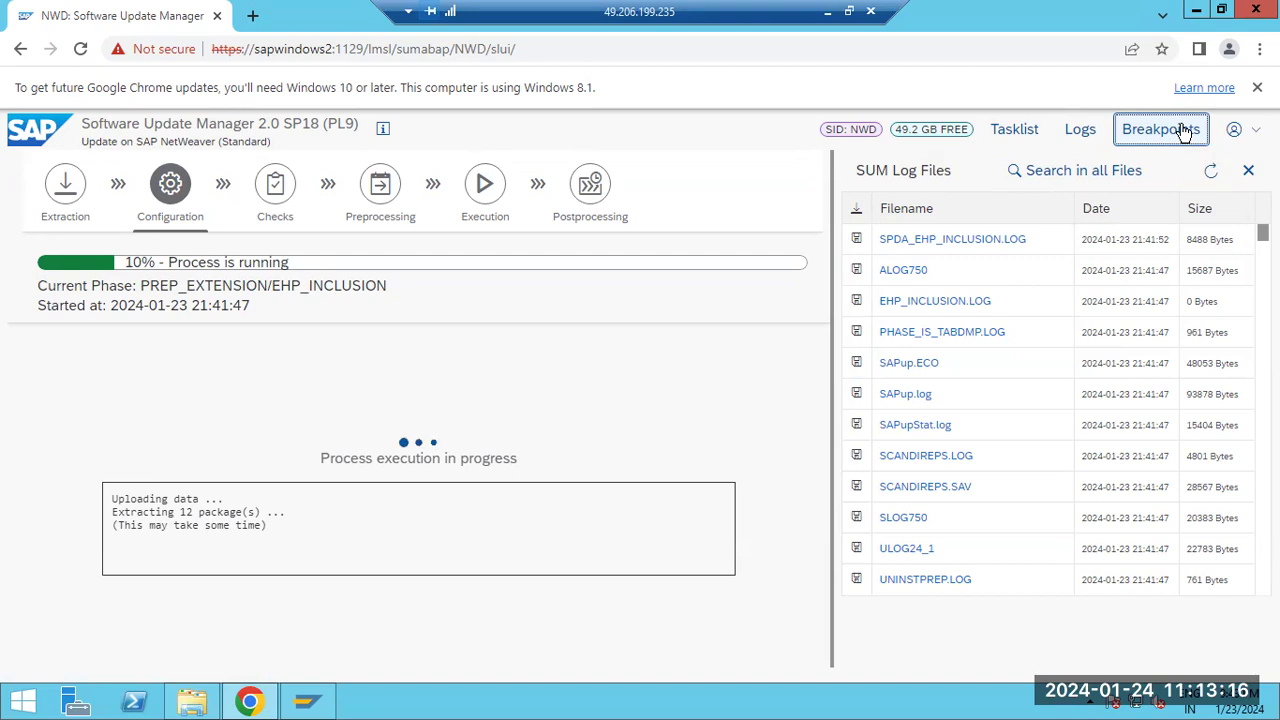
pyautogui.click(1185, 130)
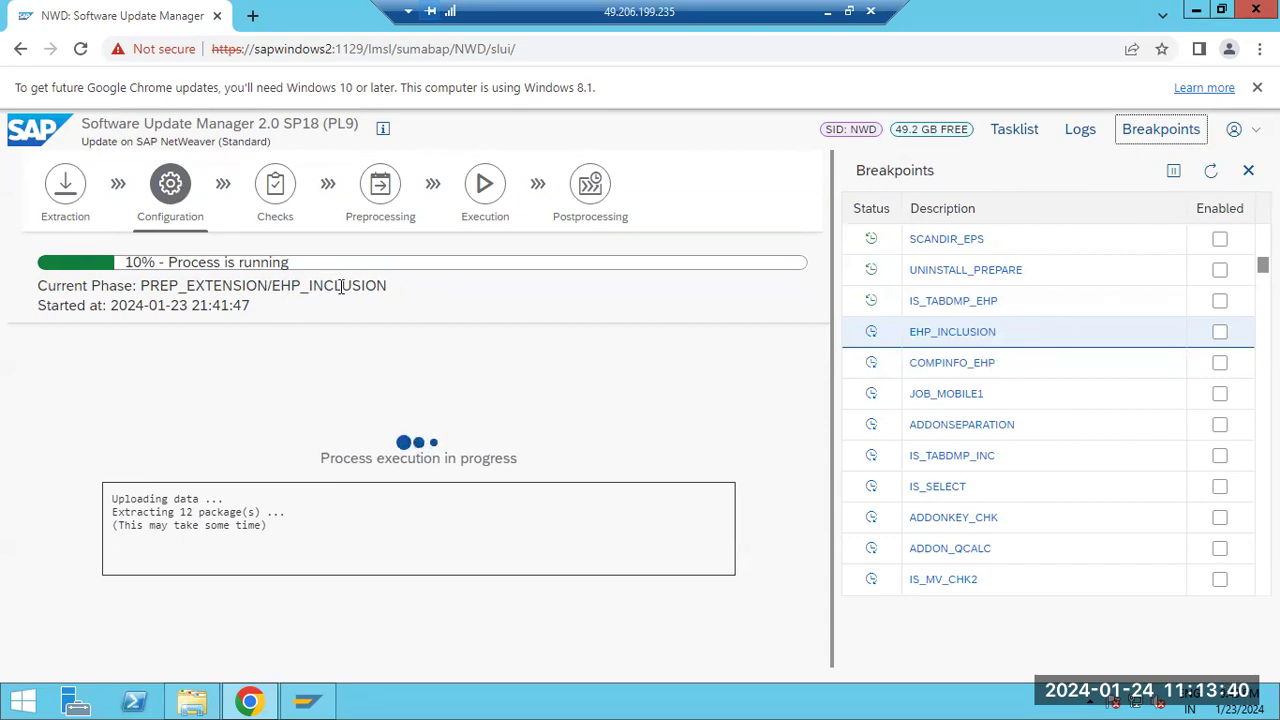
pyautogui.moveTo(341, 286); pyautogui.dragTo(280, 286)
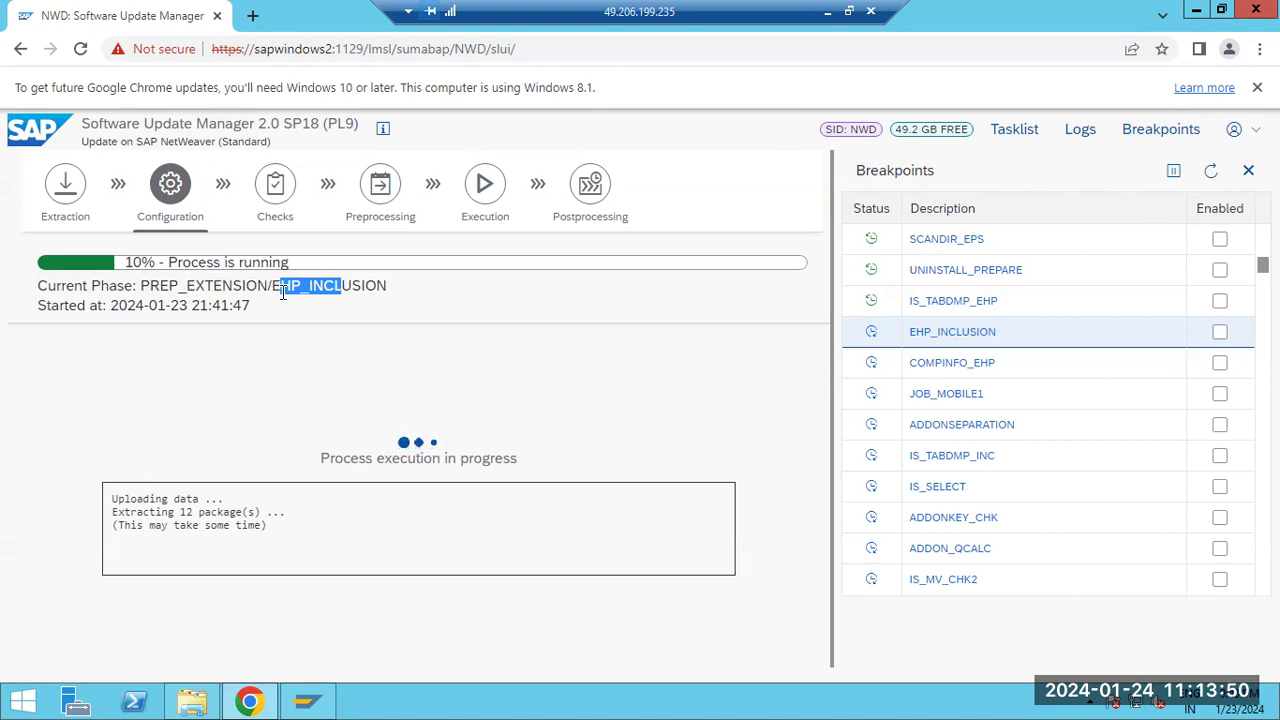
# Compare the current phase with the breakpoint list, enable the COMPINFO_EHP breakpoint, and activate the pause option for the run
pyautogui.moveTo(186, 287); pyautogui.dragTo(283, 290)
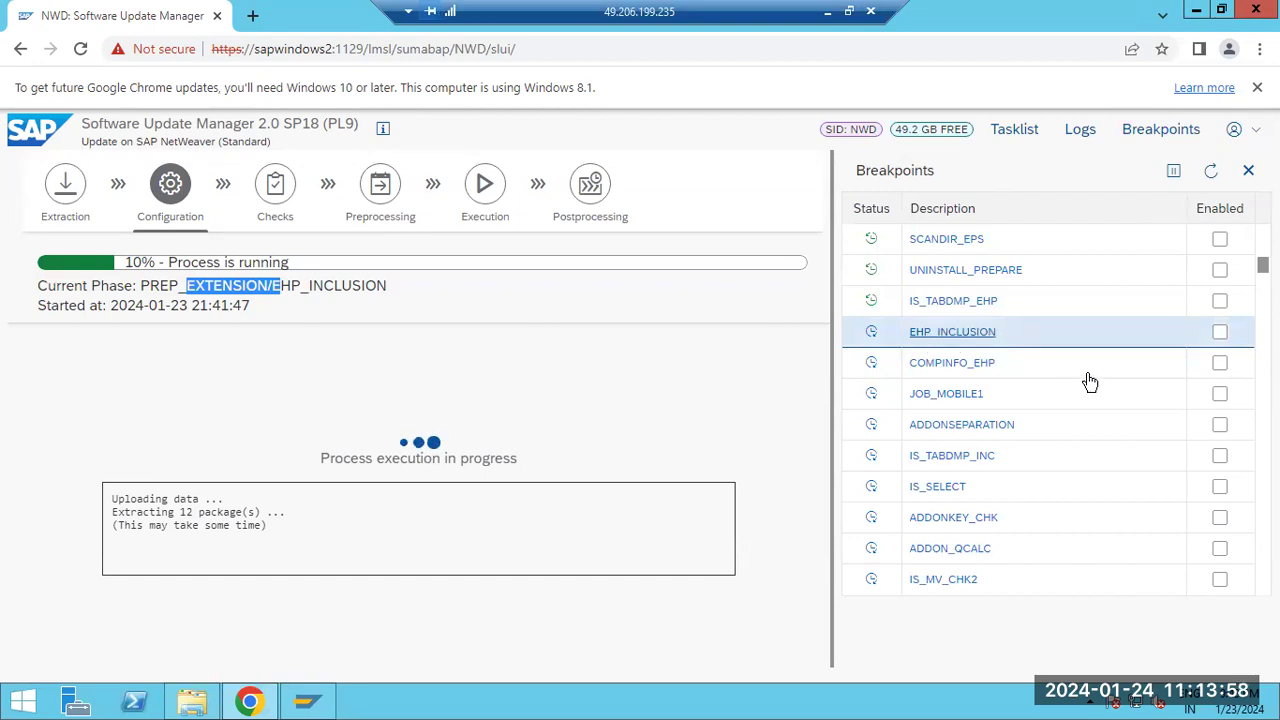
pyautogui.click(1220, 367)
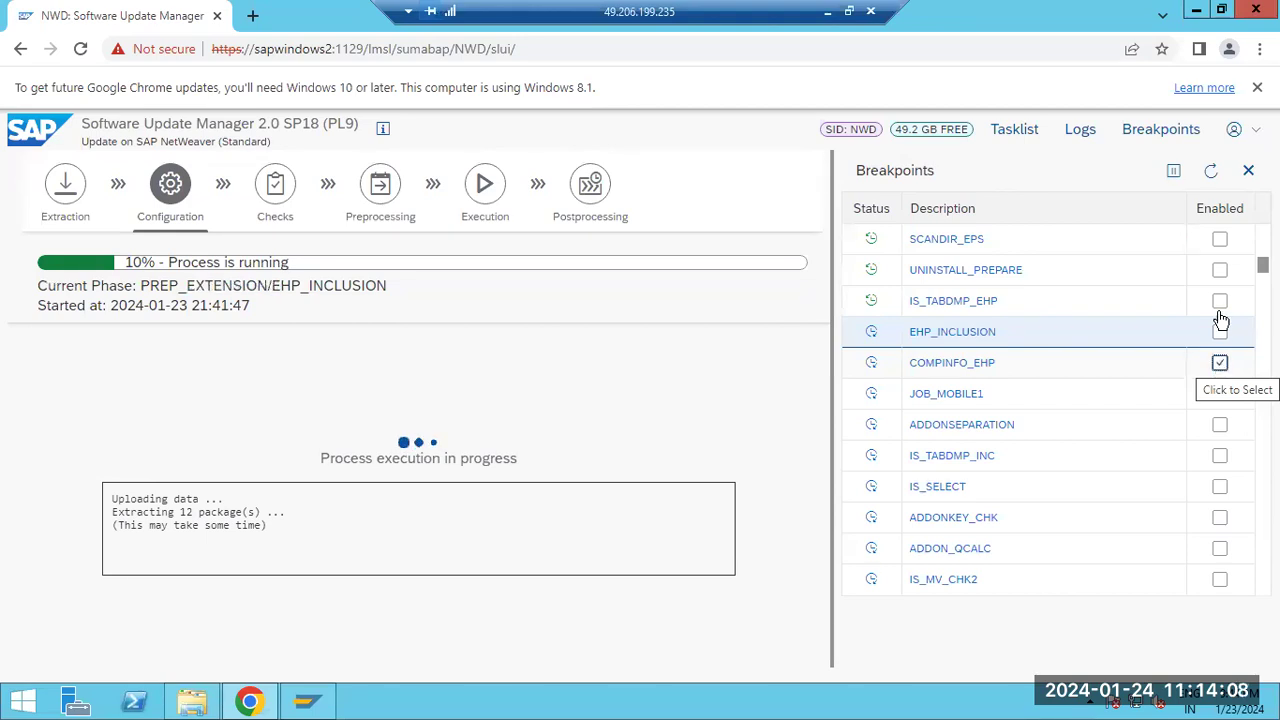
pyautogui.click(1175, 173)
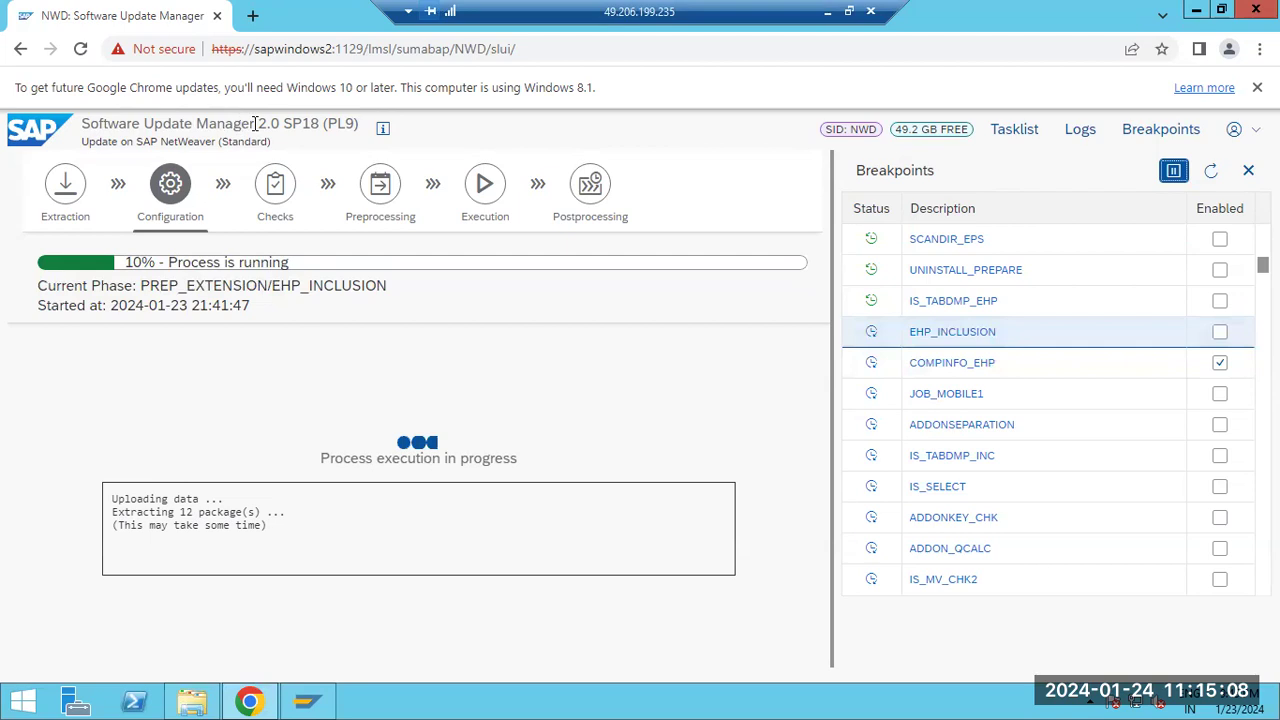
pyautogui.moveTo(118, 124); pyautogui.dragTo(324, 125)
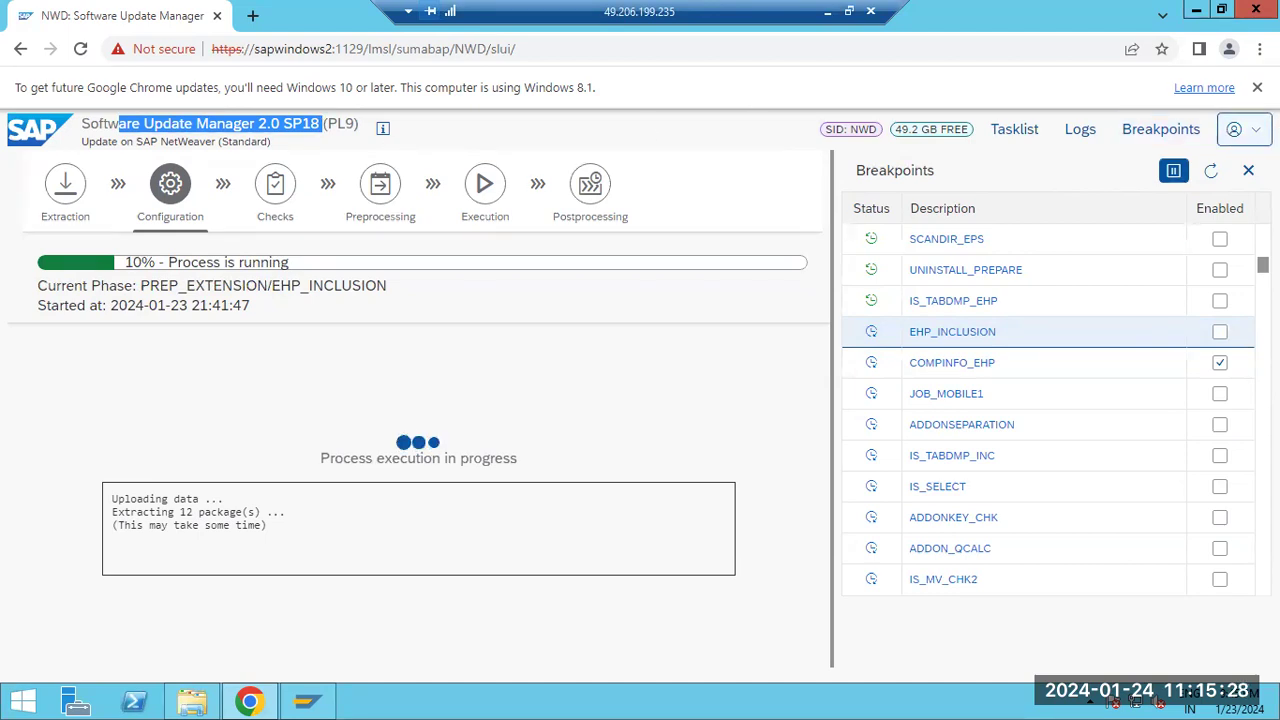
# Change the color schema to Fiori 3 Quartz Dark
pyautogui.click(1240, 129)
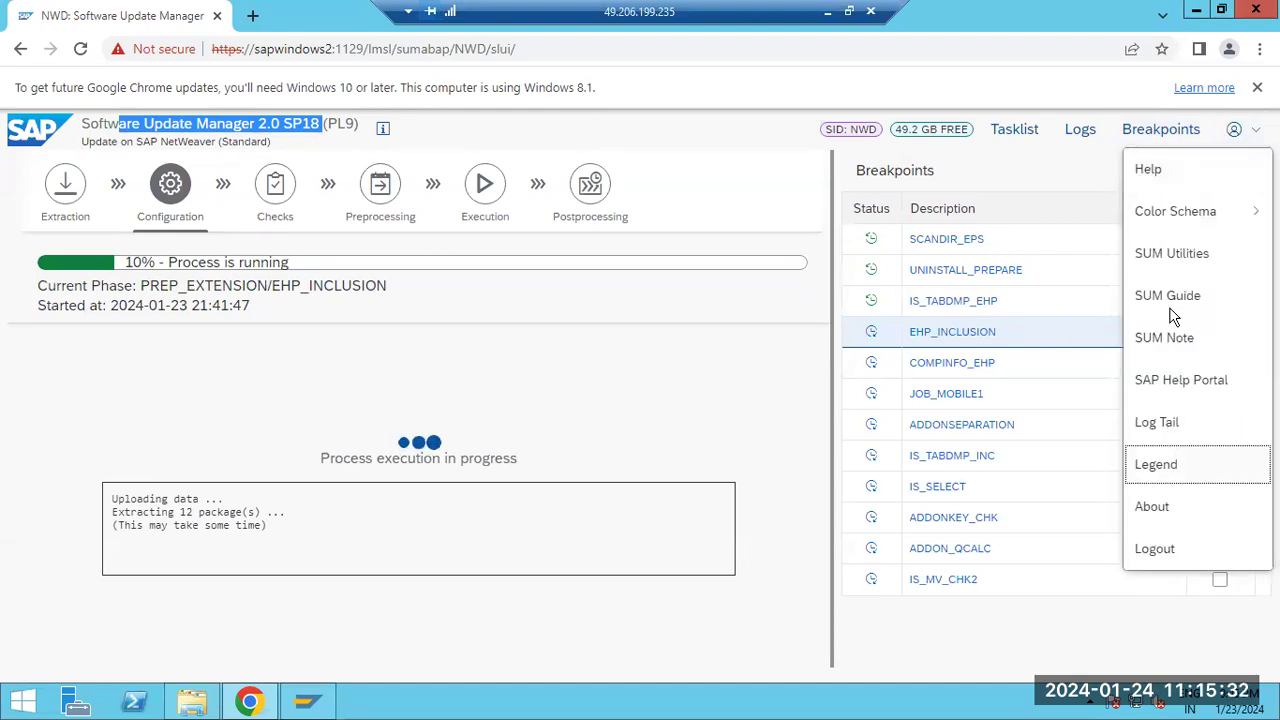
pyautogui.click(1180, 222)
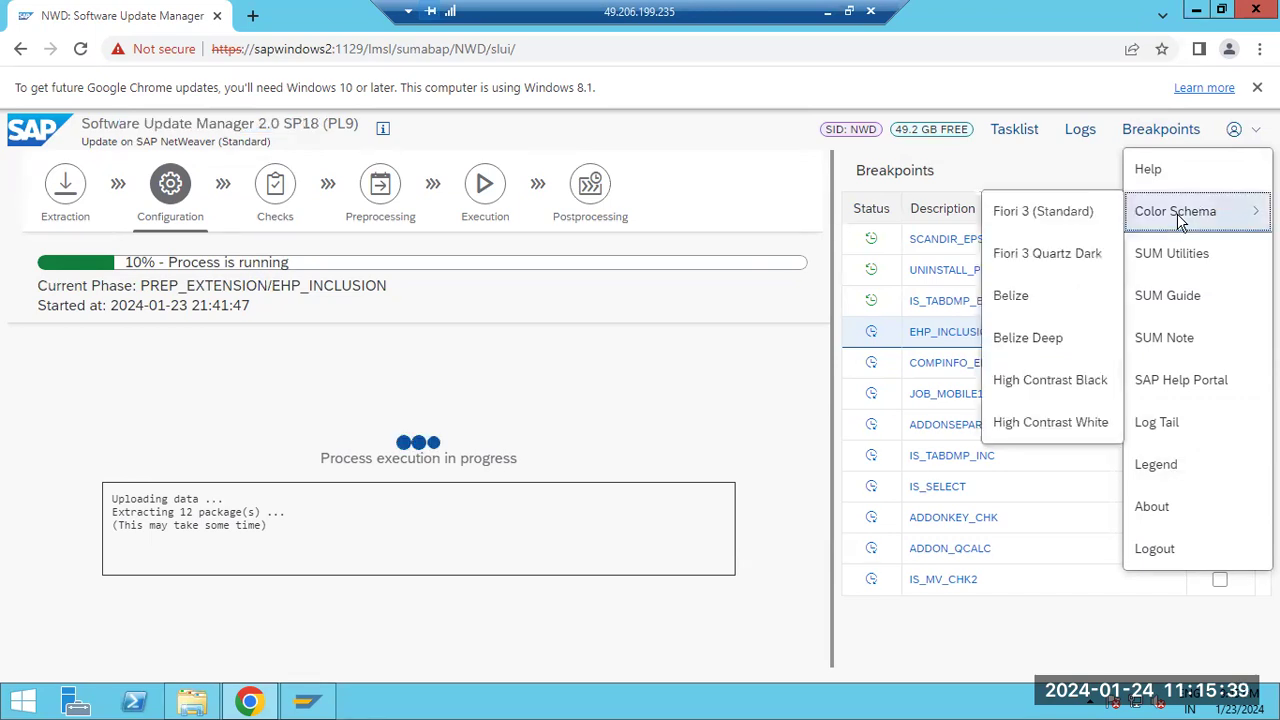
pyautogui.click(1039, 258)
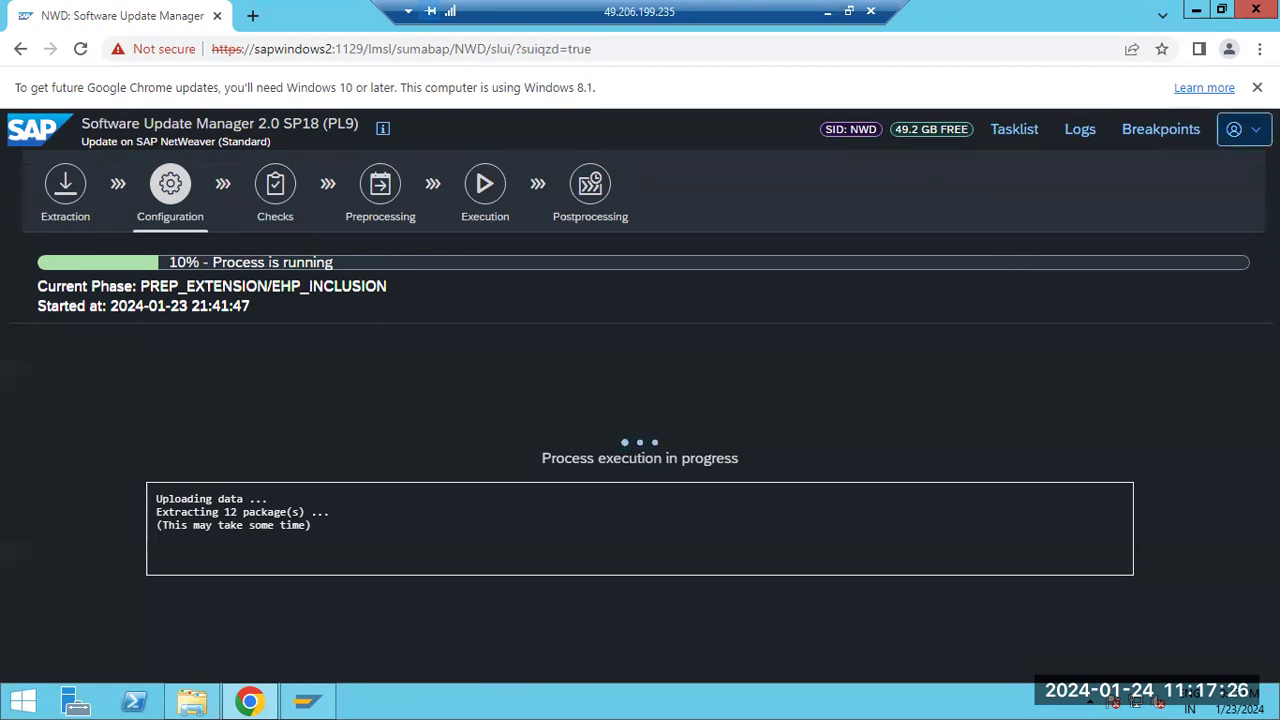
# Switch the color schema to Belize
pyautogui.click(1243, 129)
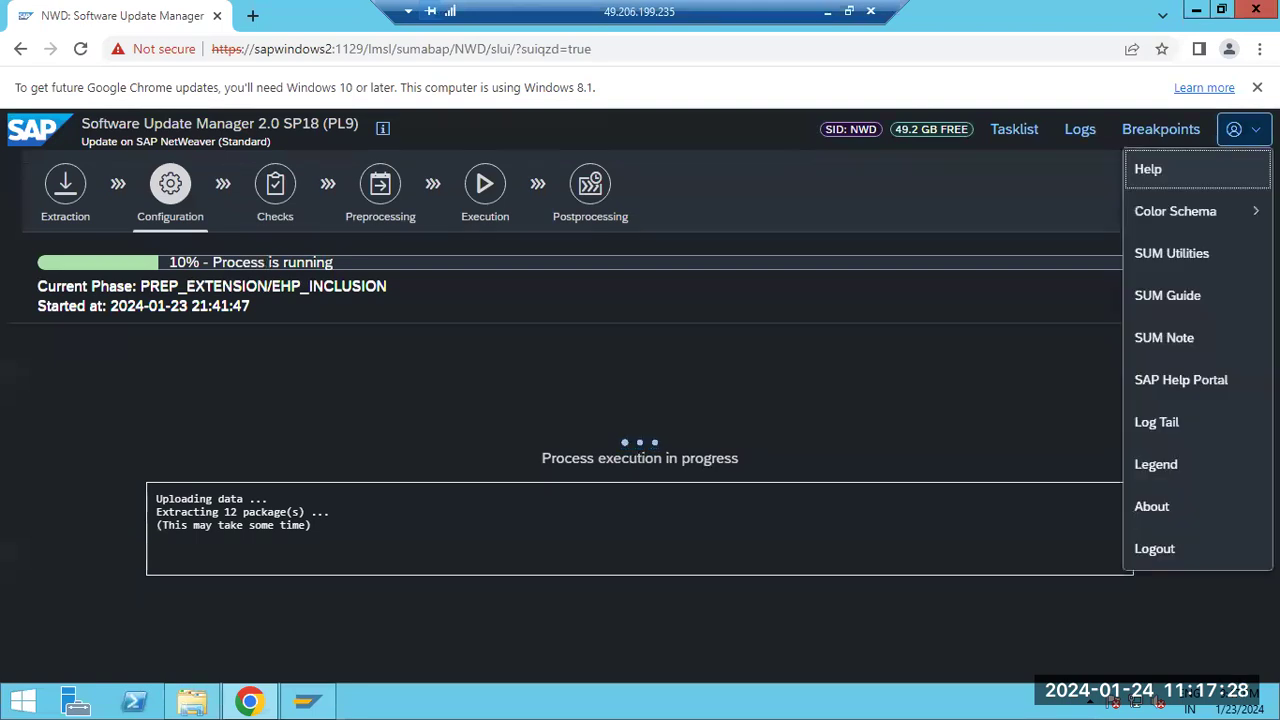
pyautogui.click(1185, 215)
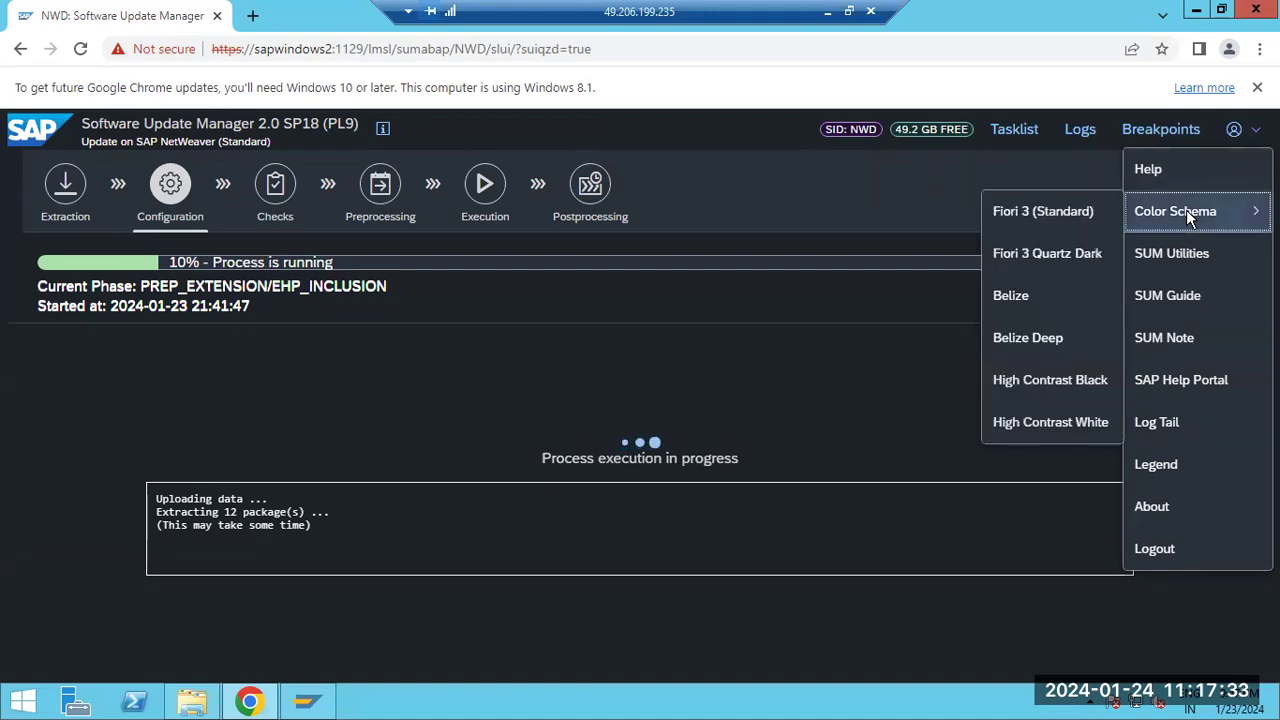
pyautogui.click(1020, 297)
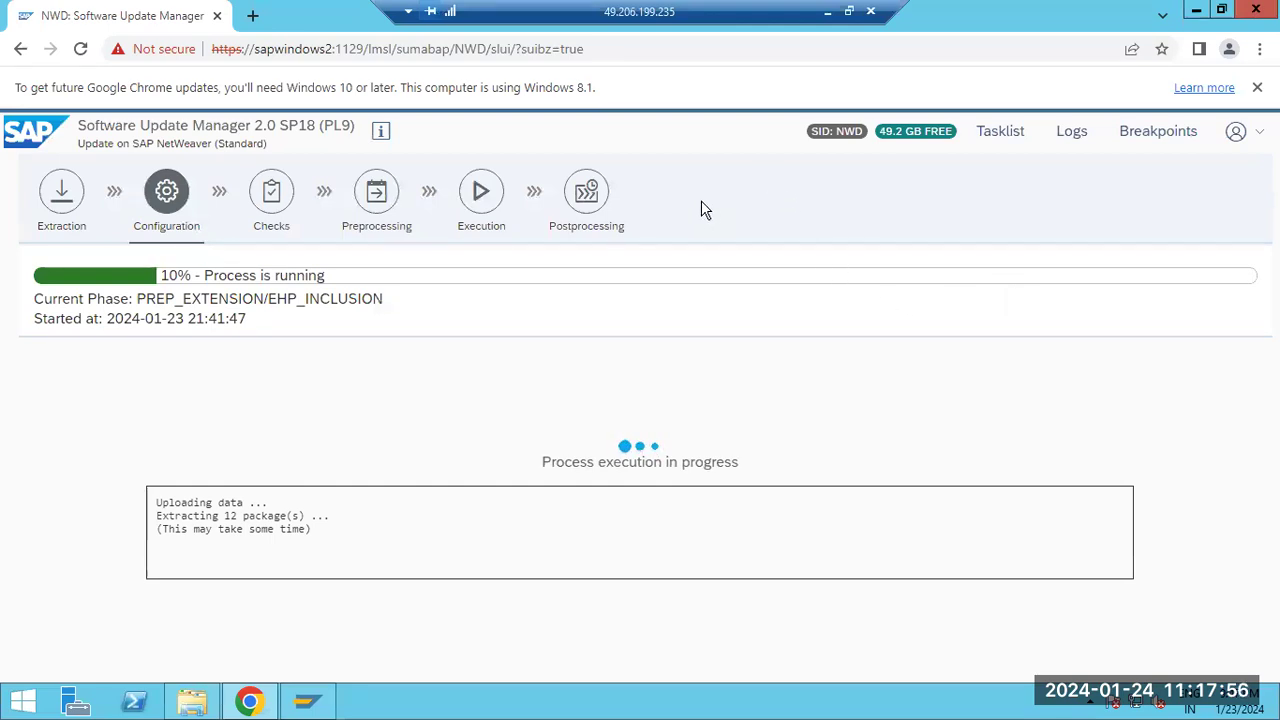
# Open the SUM Utilities and minimize the remote session to get back to the local desktop
pyautogui.click(1240, 131)
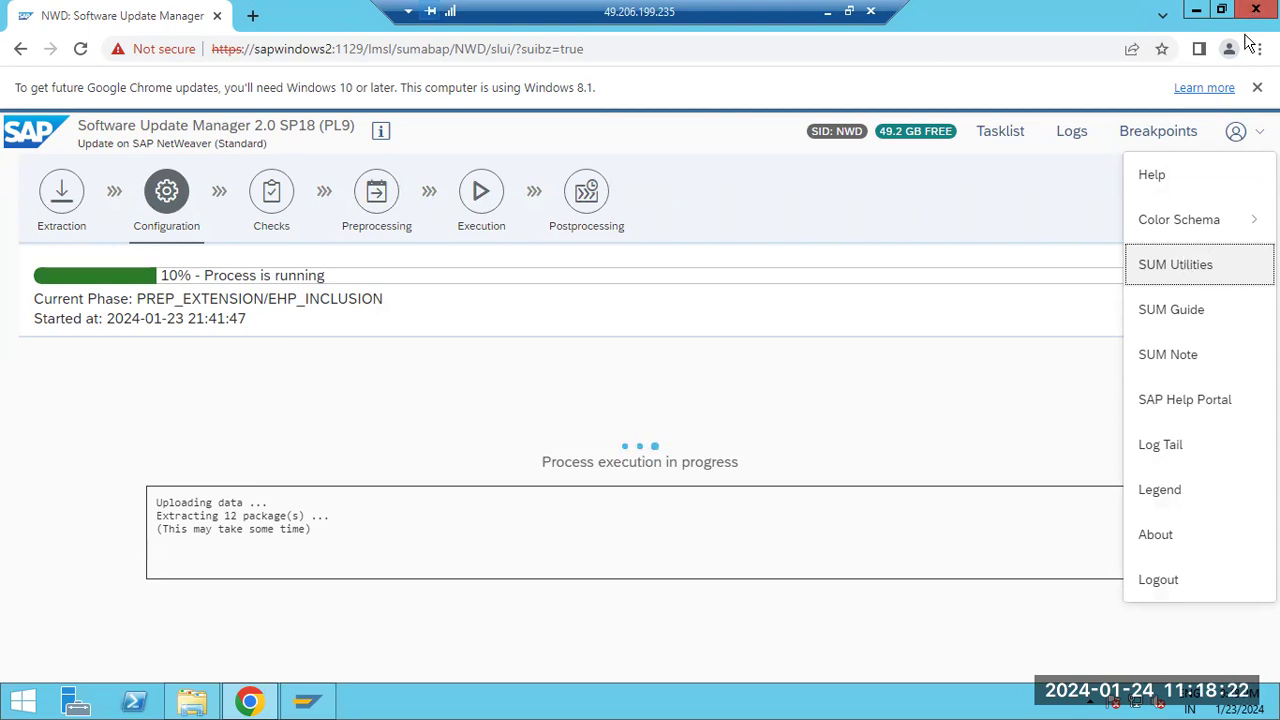
pyautogui.click(1152, 274)
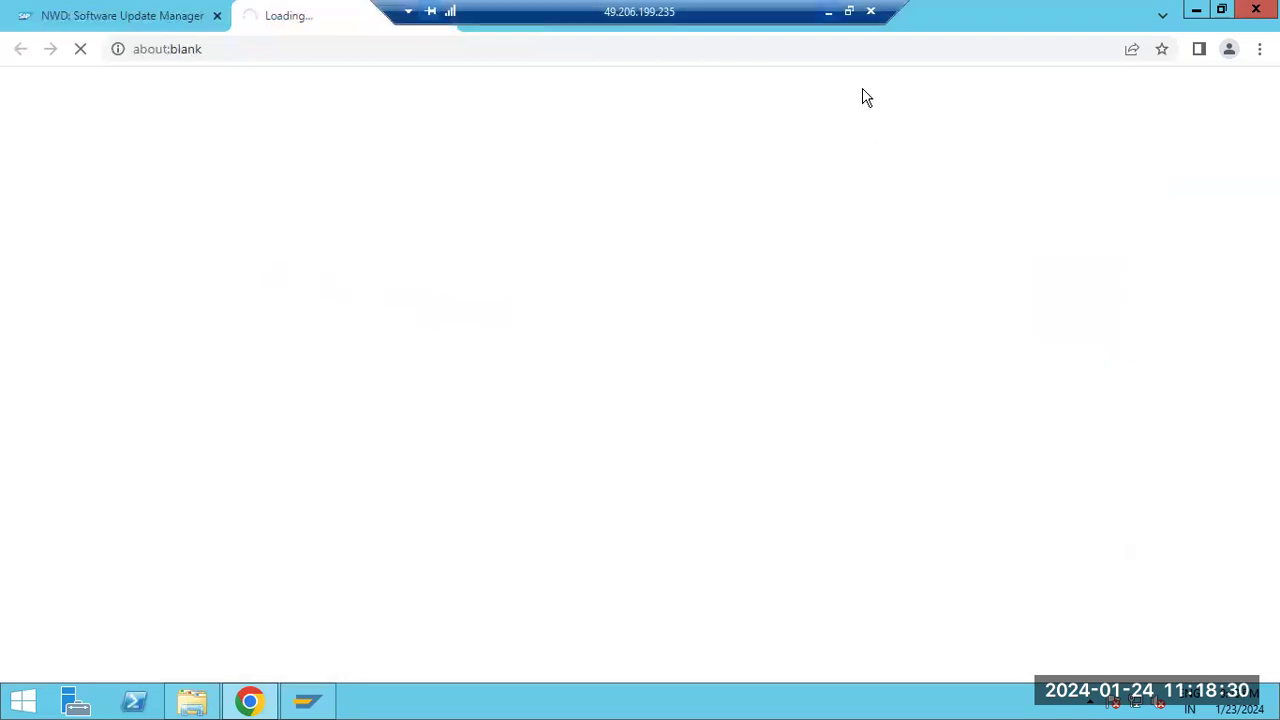
pyautogui.click(828, 12)
pyautogui.press('super+r')
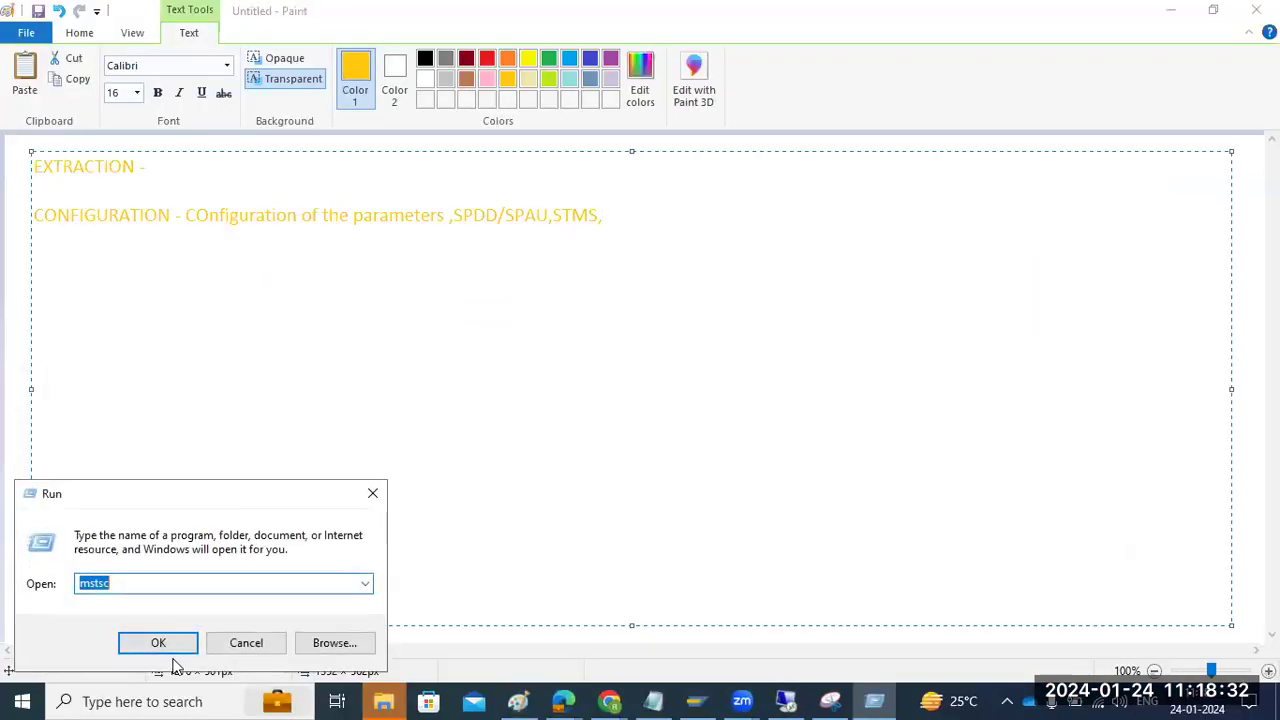
pyautogui.click(166, 646)
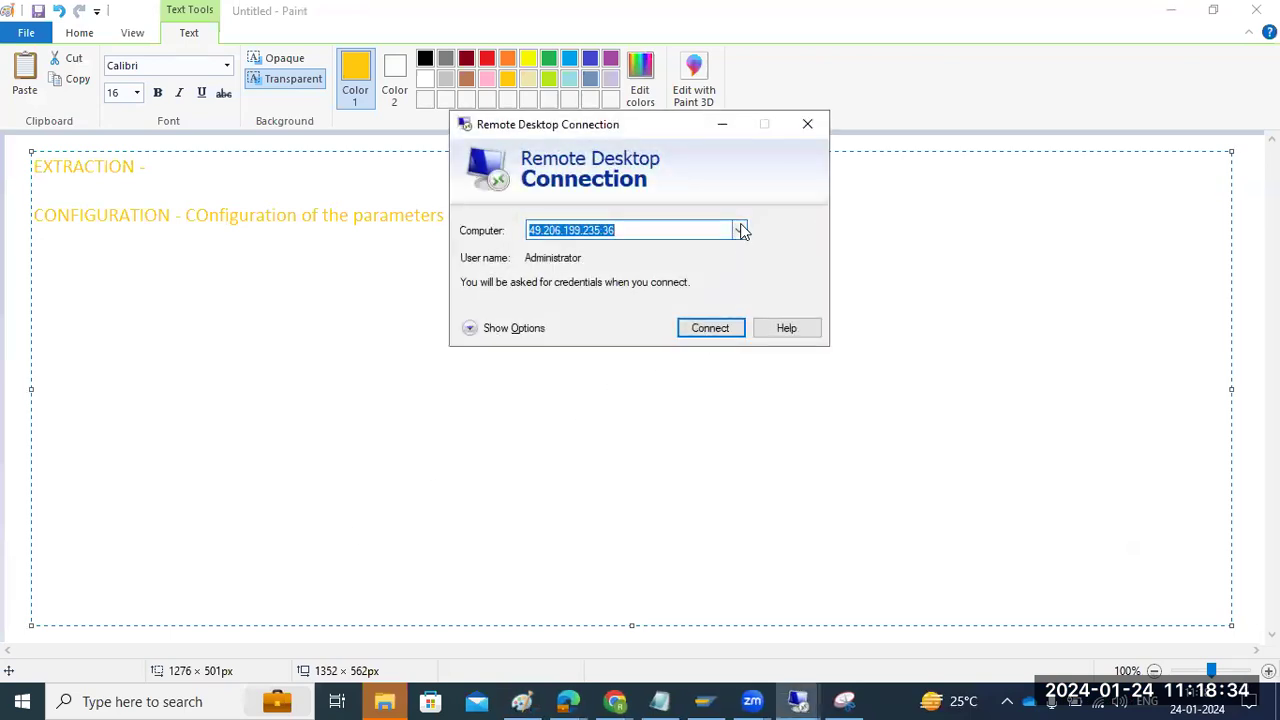
pyautogui.click(739, 230)
pyautogui.click(593, 294)
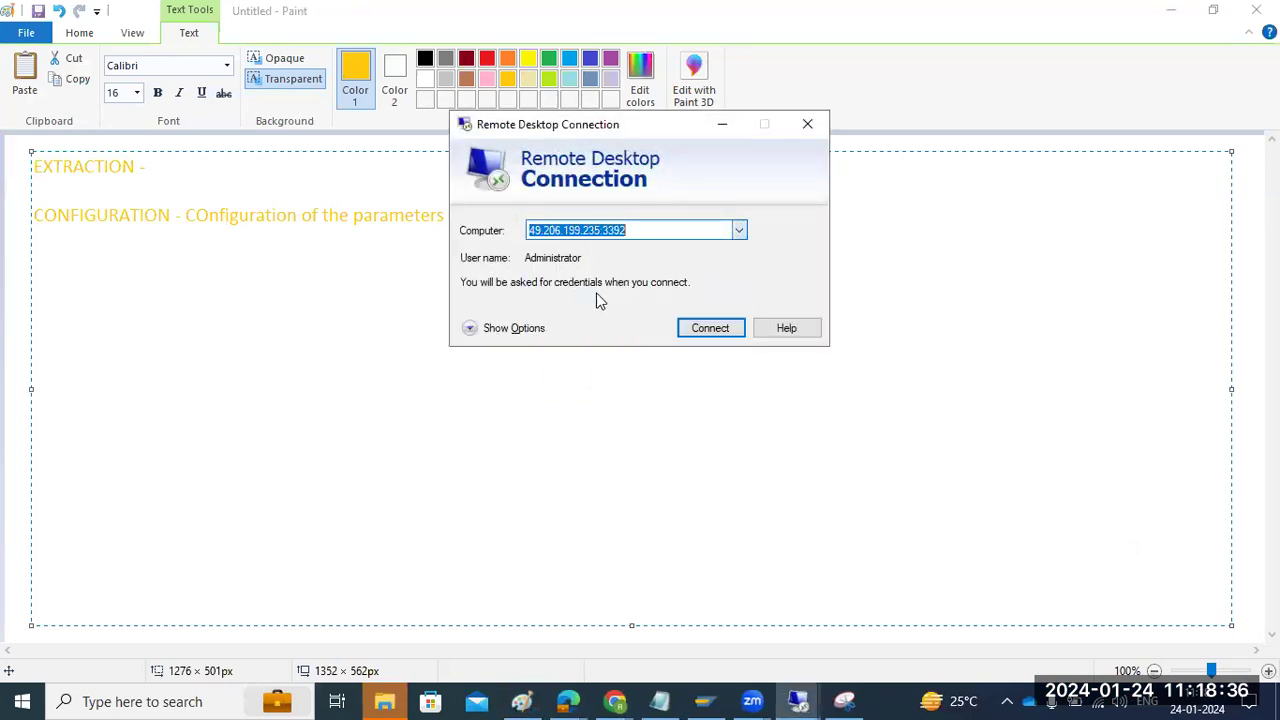
pyautogui.click(731, 328)
pyautogui.click(1247, 573)
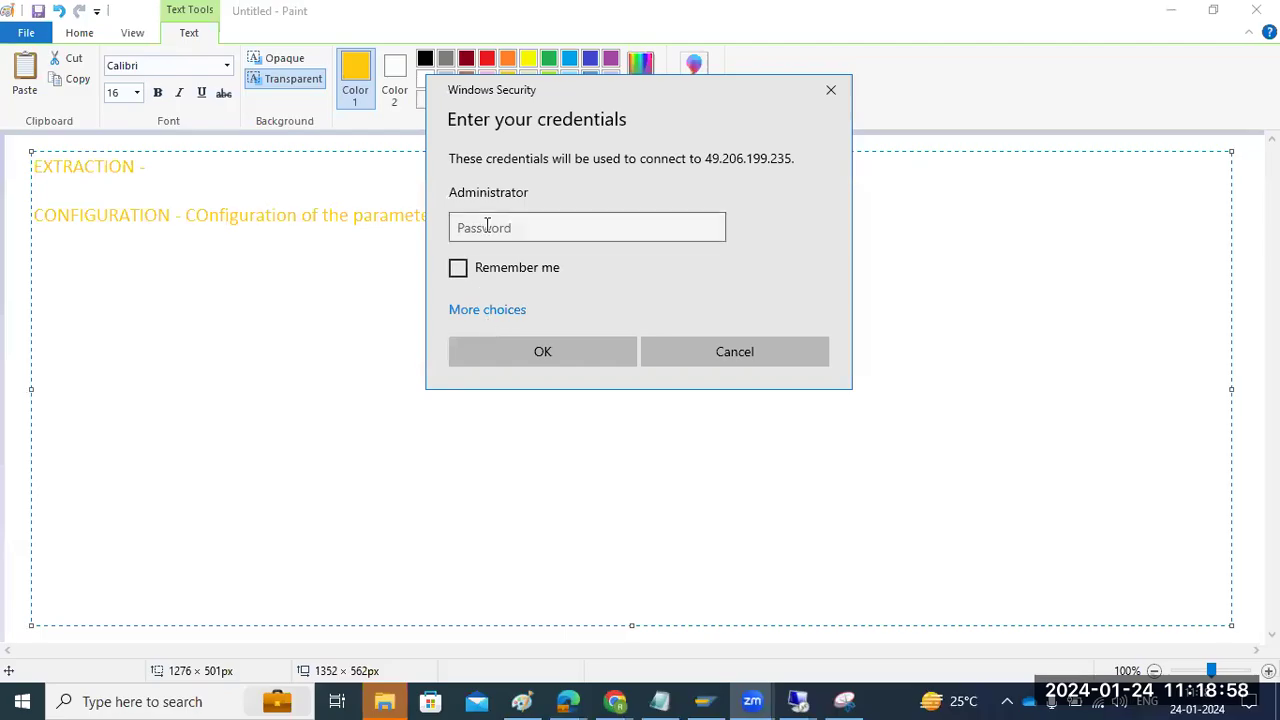
# Sign in to the remote computer with a different account, nwdadm, entering its password and accepting the certificate errors
pyautogui.click(492, 310)
pyautogui.click(526, 405)
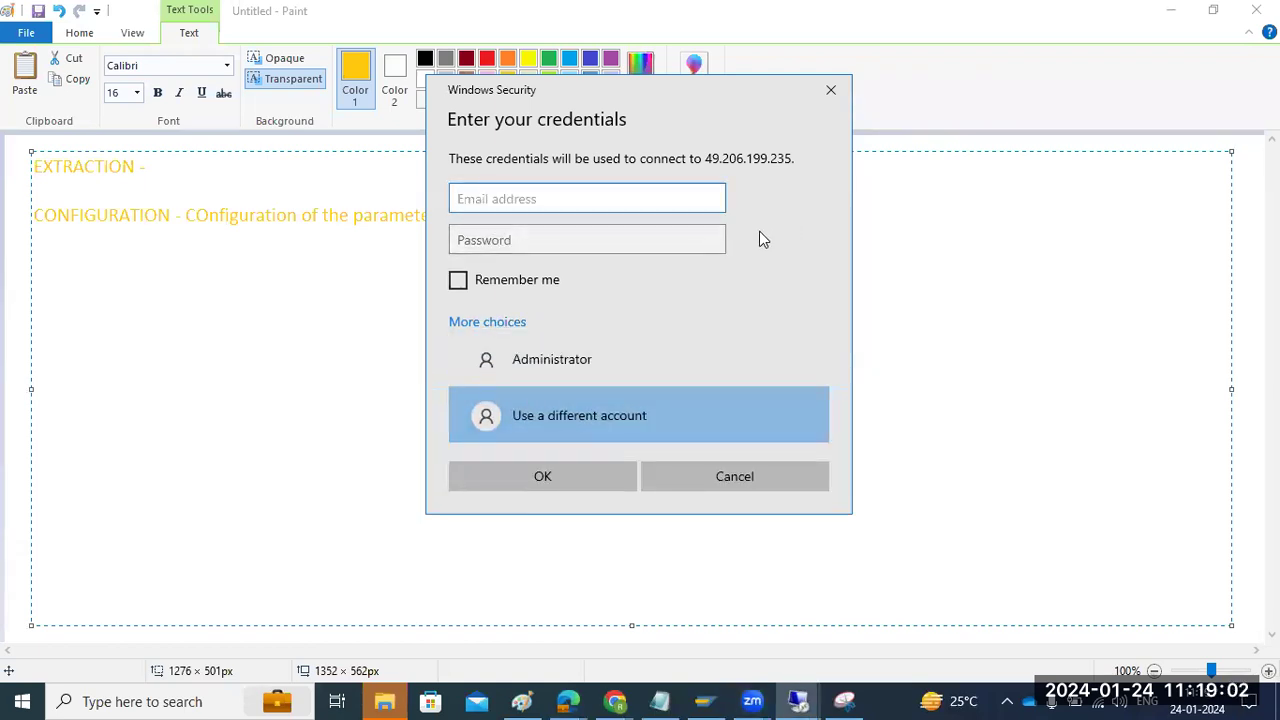
pyautogui.write('nwdadm')
pyautogui.press('Tab')
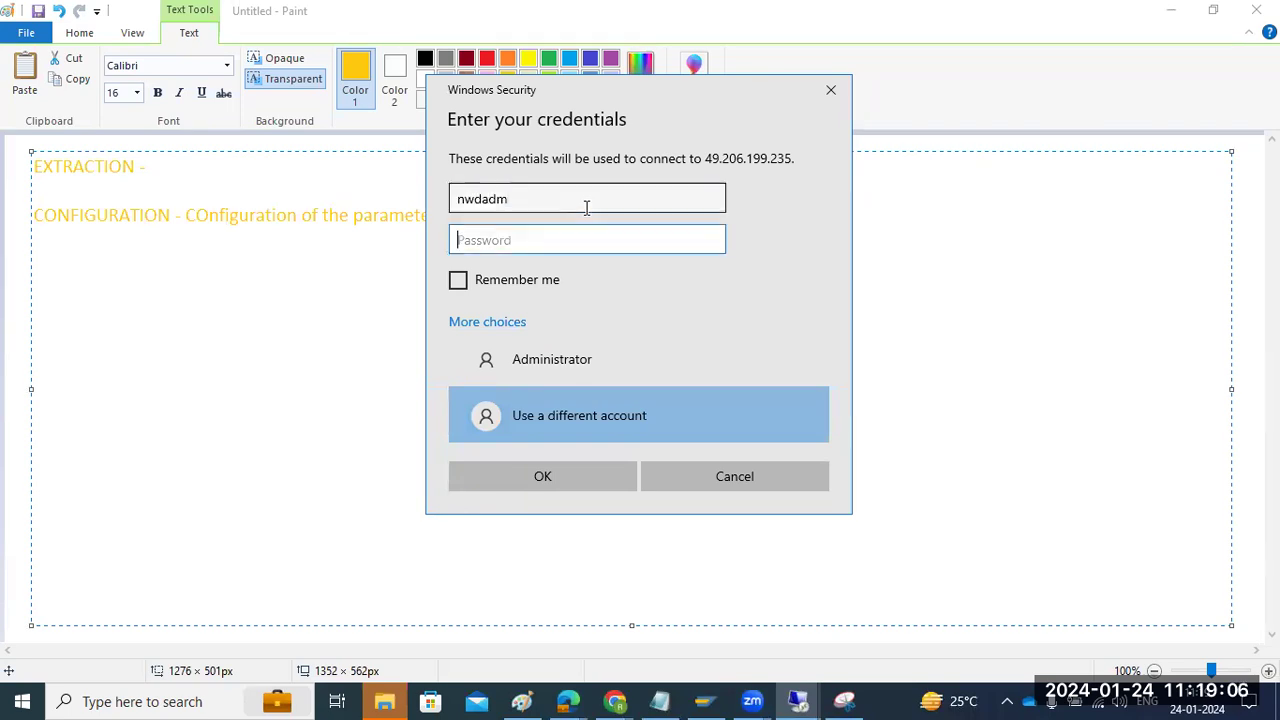
pyautogui.write('*******')
pyautogui.press('Return')
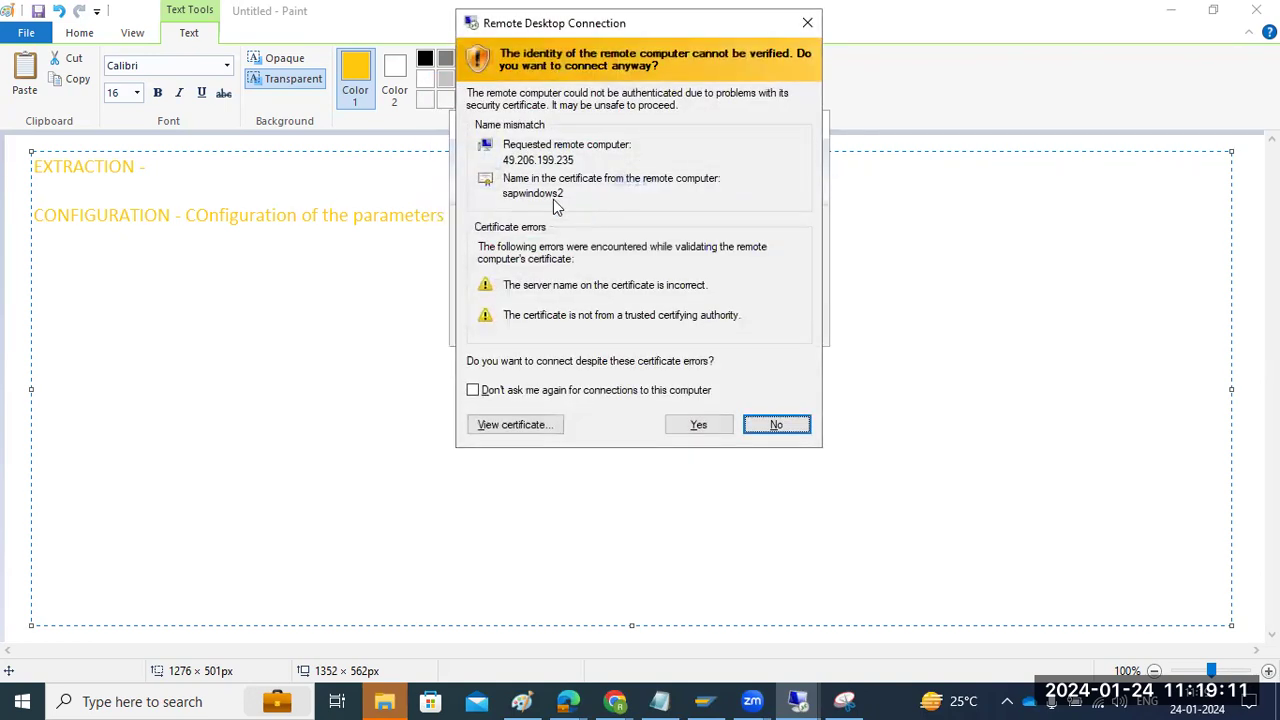
pyautogui.click(688, 426)
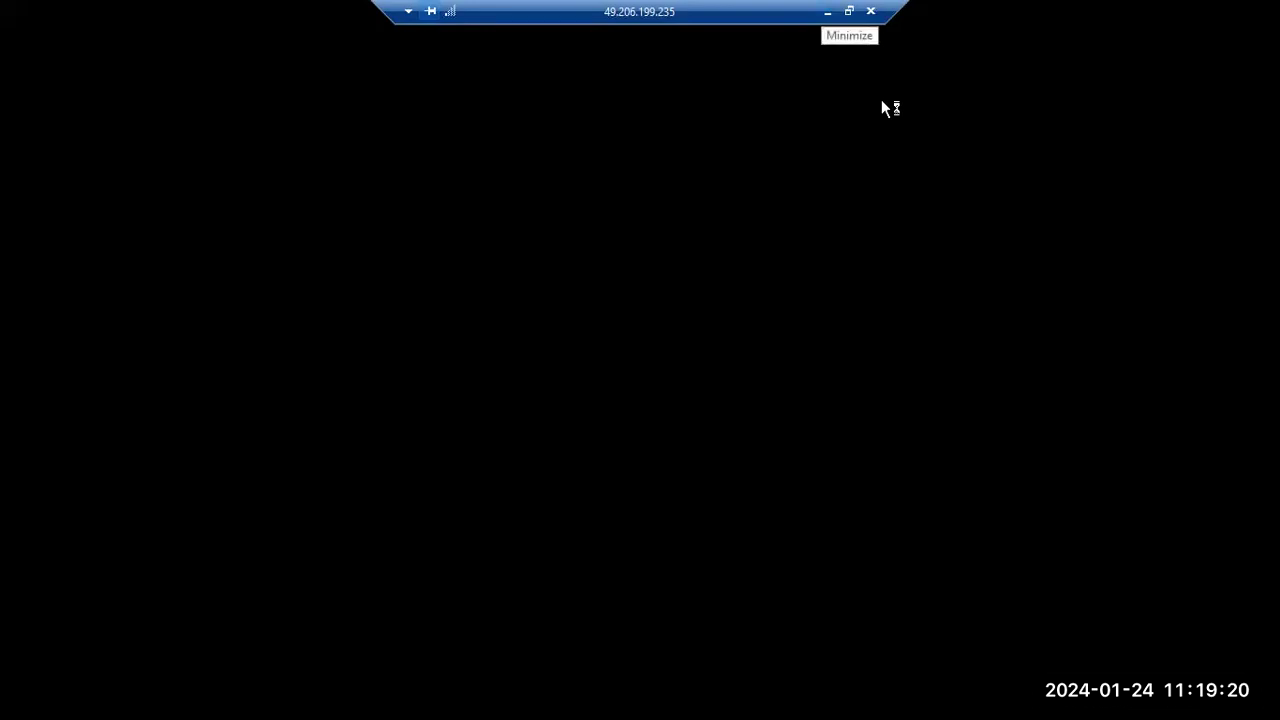
pyautogui.click(827, 11)
pyautogui.moveTo(785, 690)
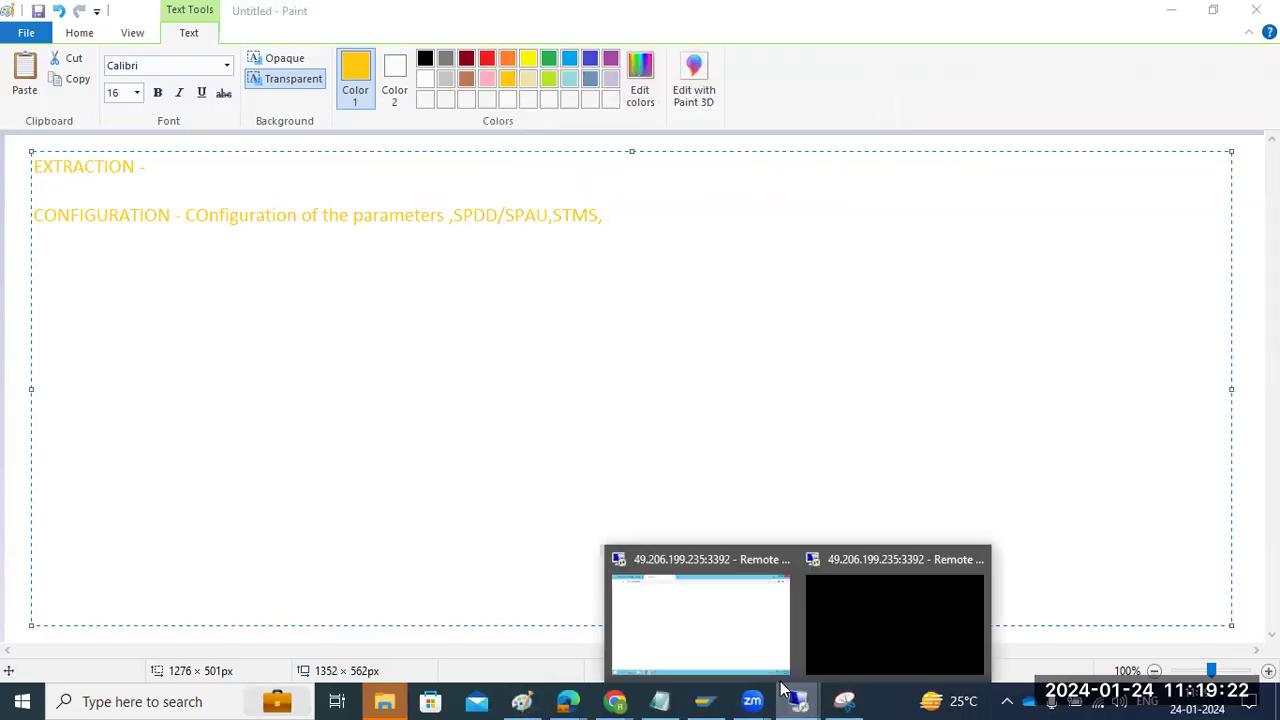
pyautogui.click(780, 560)
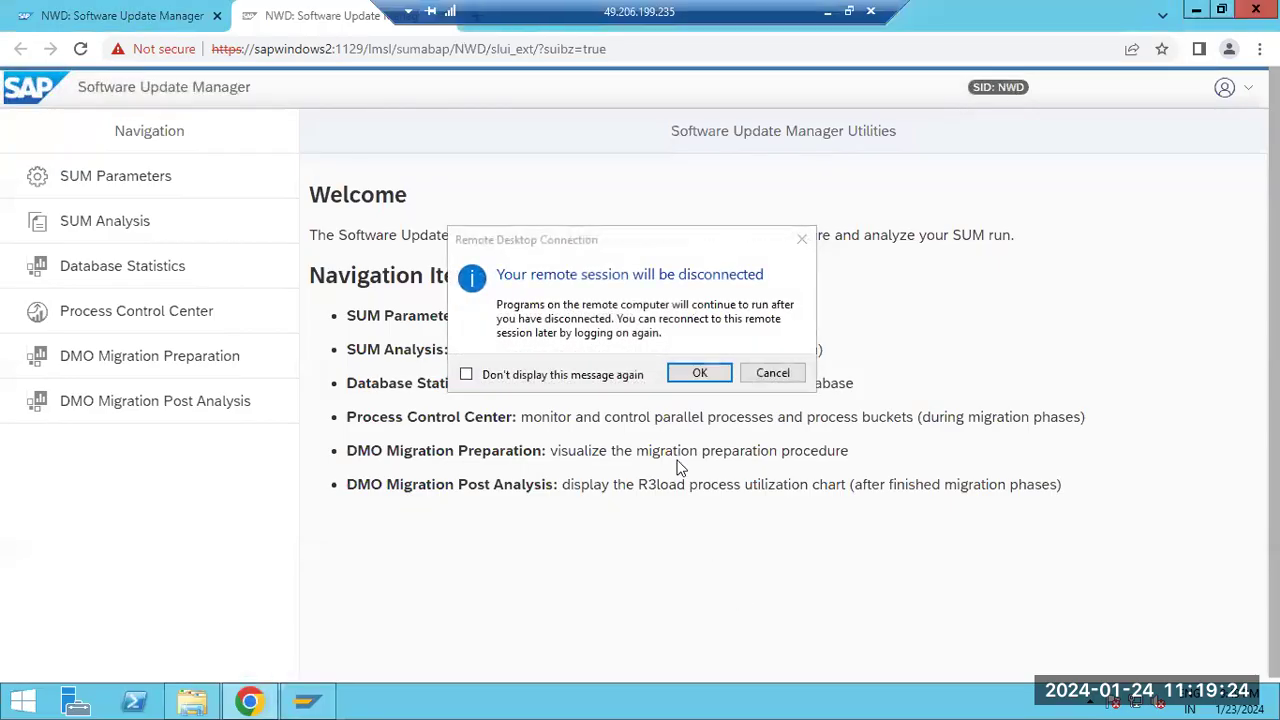
pyautogui.click(690, 375)
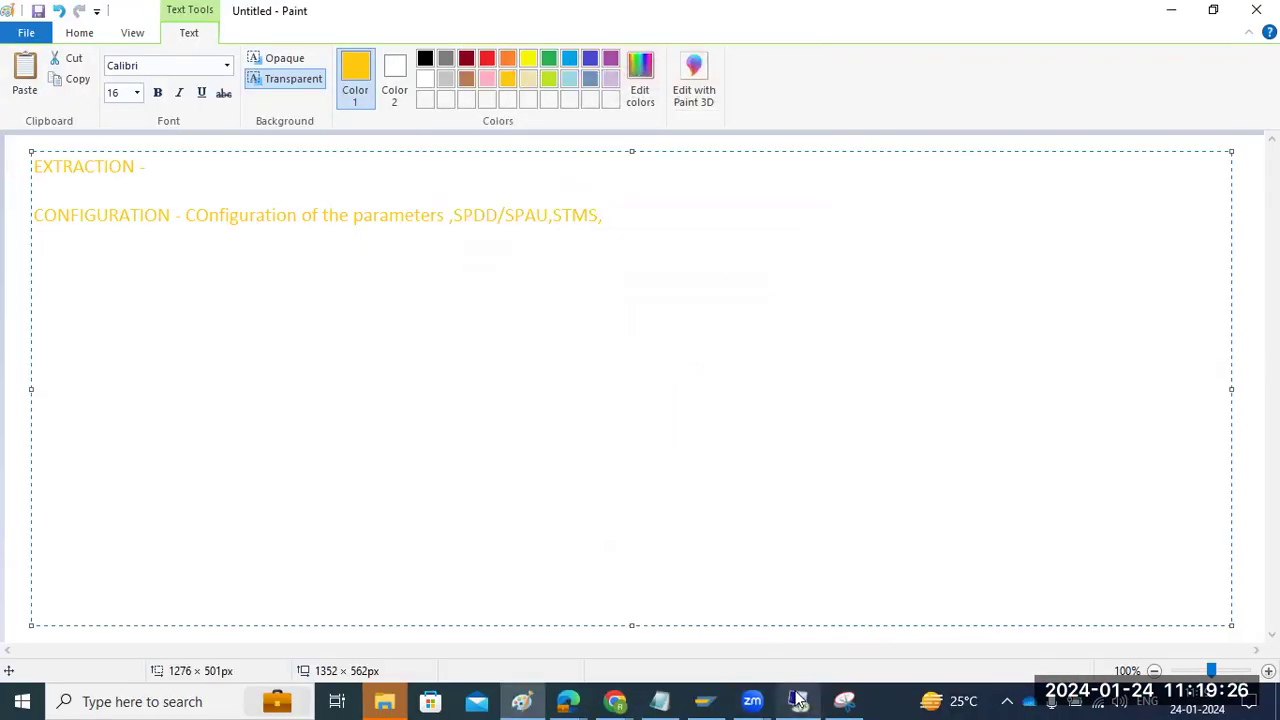
# Return to the remaining remote session, reload the Software Update Manager page, and show the refreshed SUM log file list
pyautogui.click(798, 700)
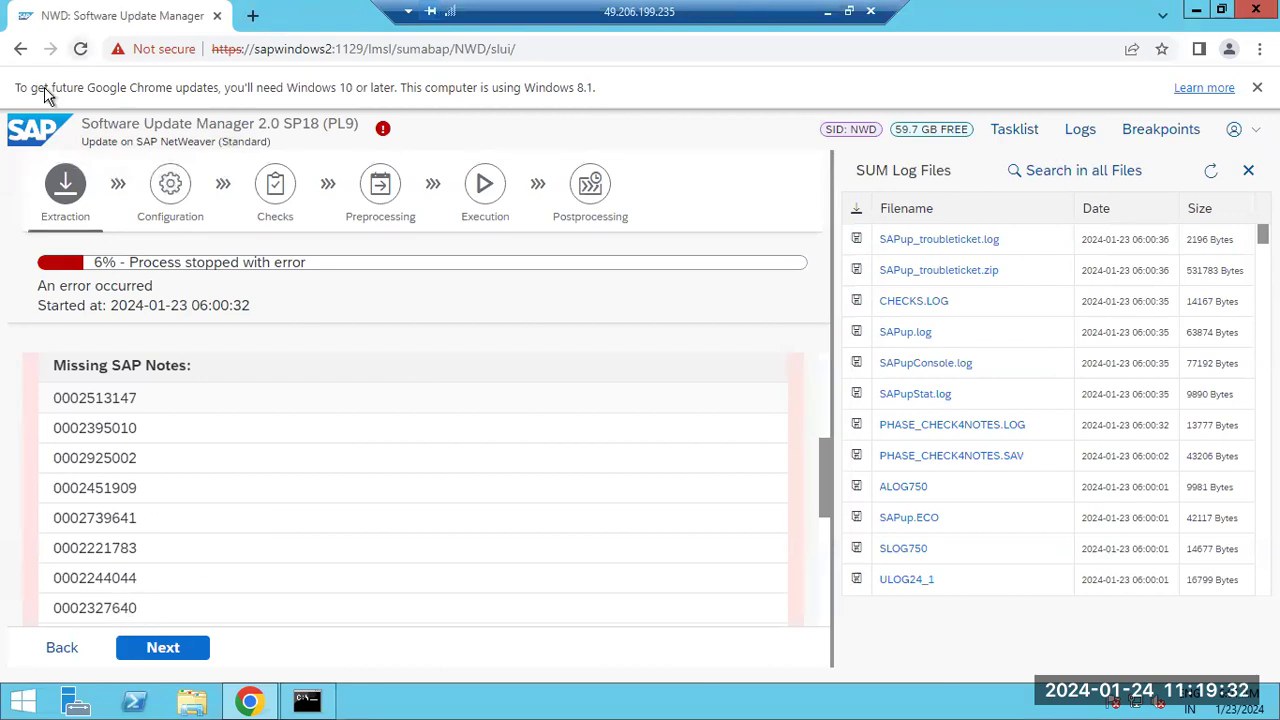
pyautogui.press('F5')
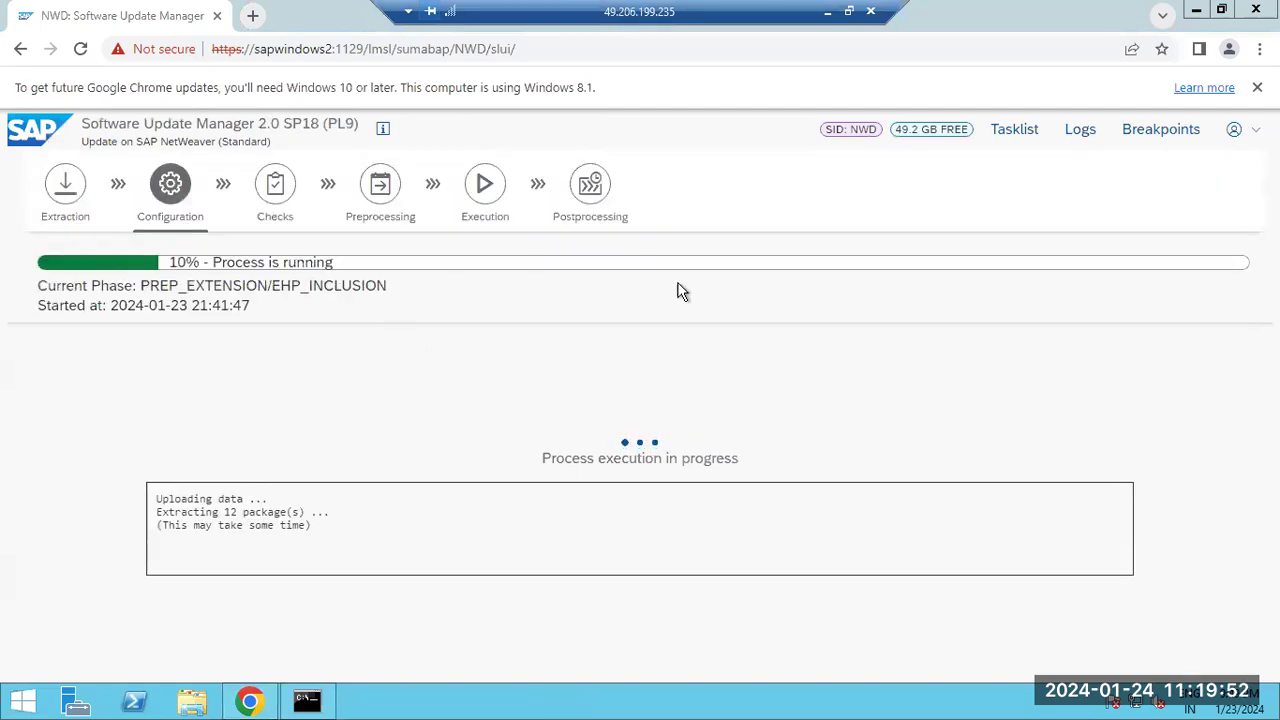
pyautogui.click(1081, 131)
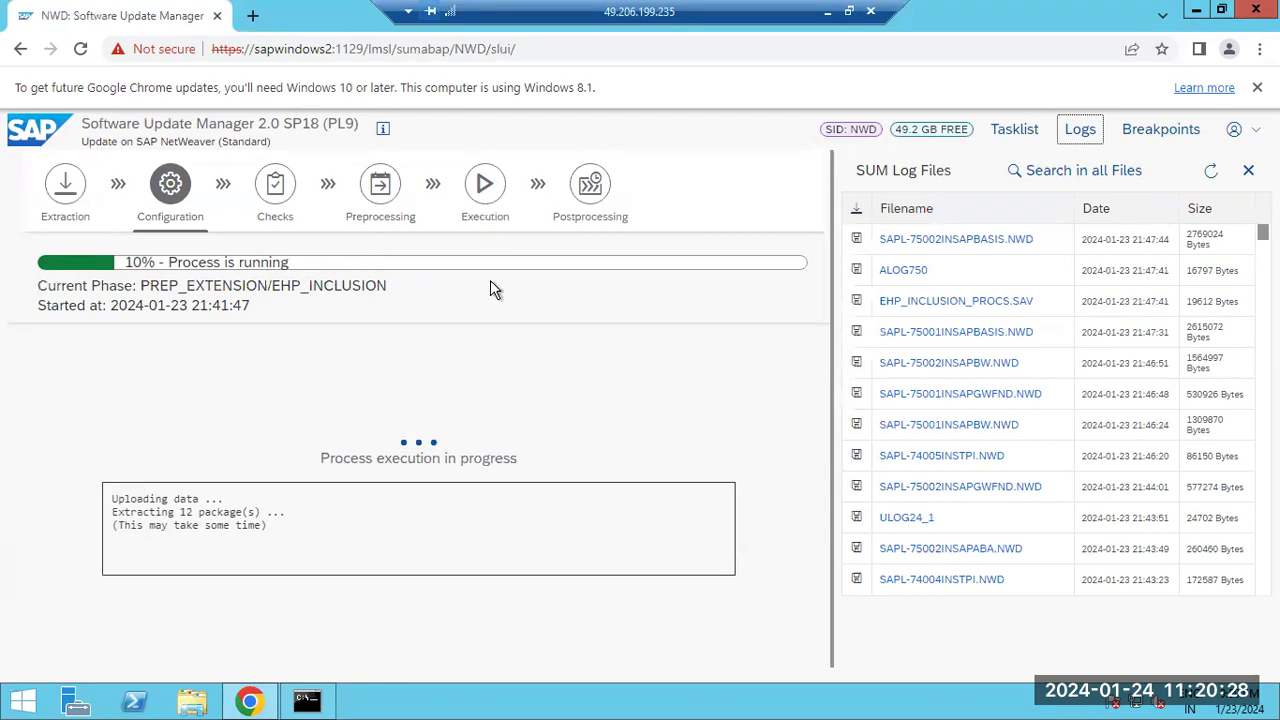
pyautogui.click(1210, 174)
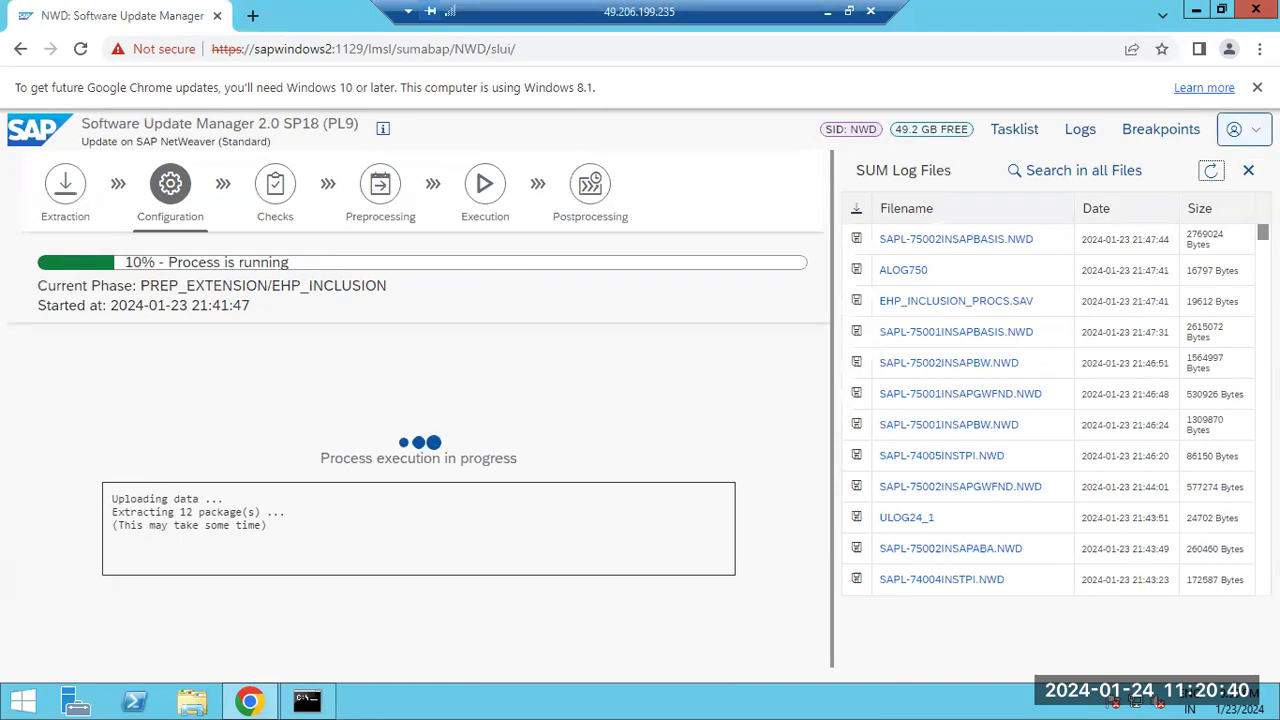
# Open the SUM Utilities in a separate browser tab and bring that page into view
pyautogui.click(1240, 130)
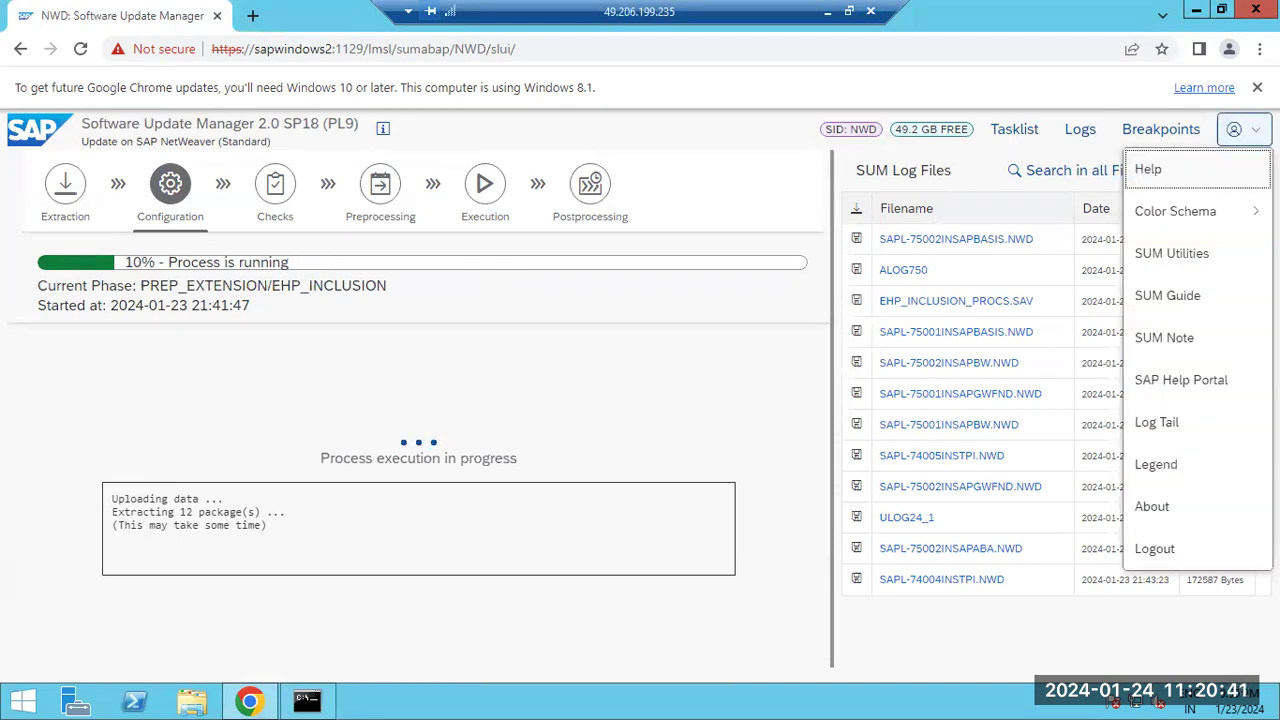
pyautogui.click(1192, 256)
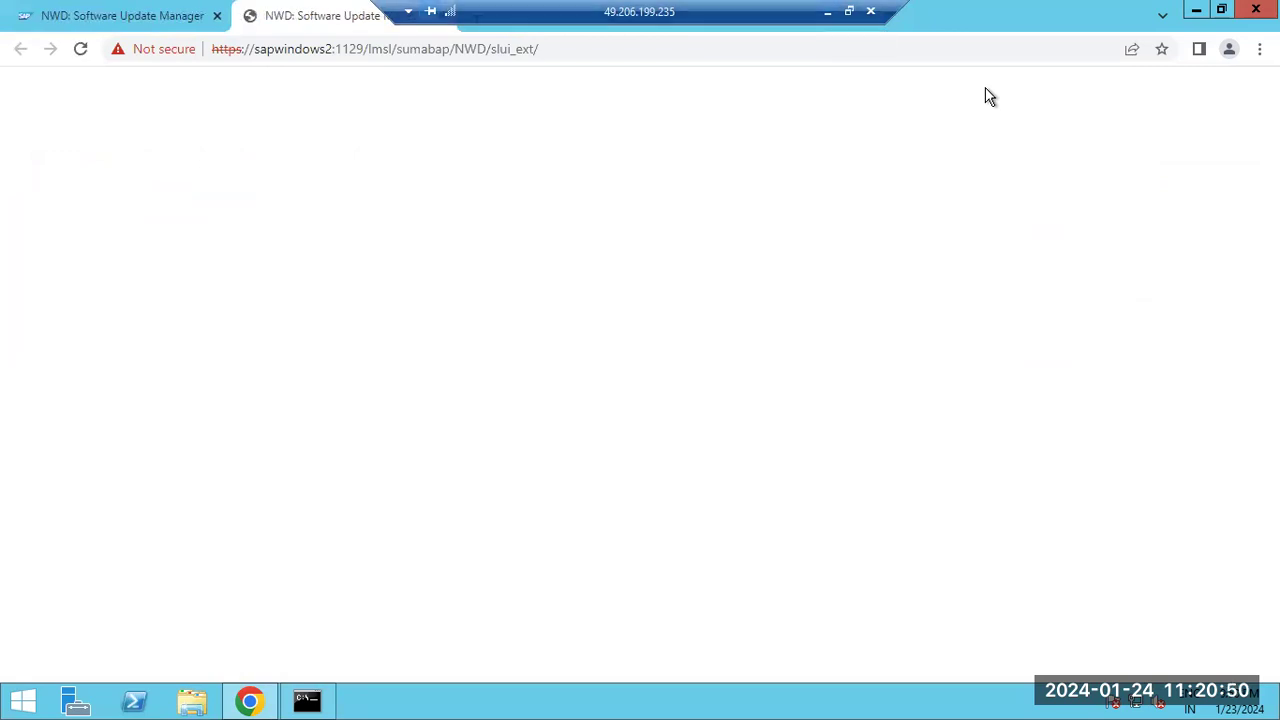
pyautogui.hotkey('ctrl', 'shift', 'Tab')
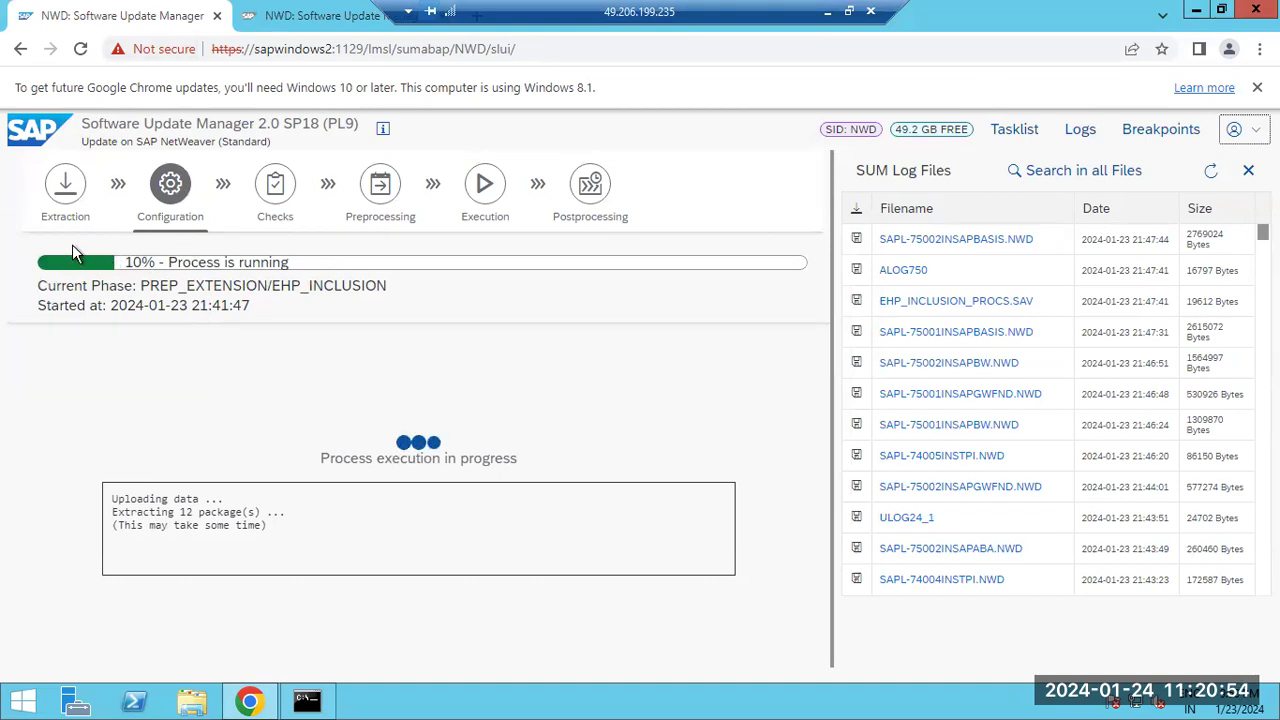
pyautogui.hotkey('ctrl', 'Tab')
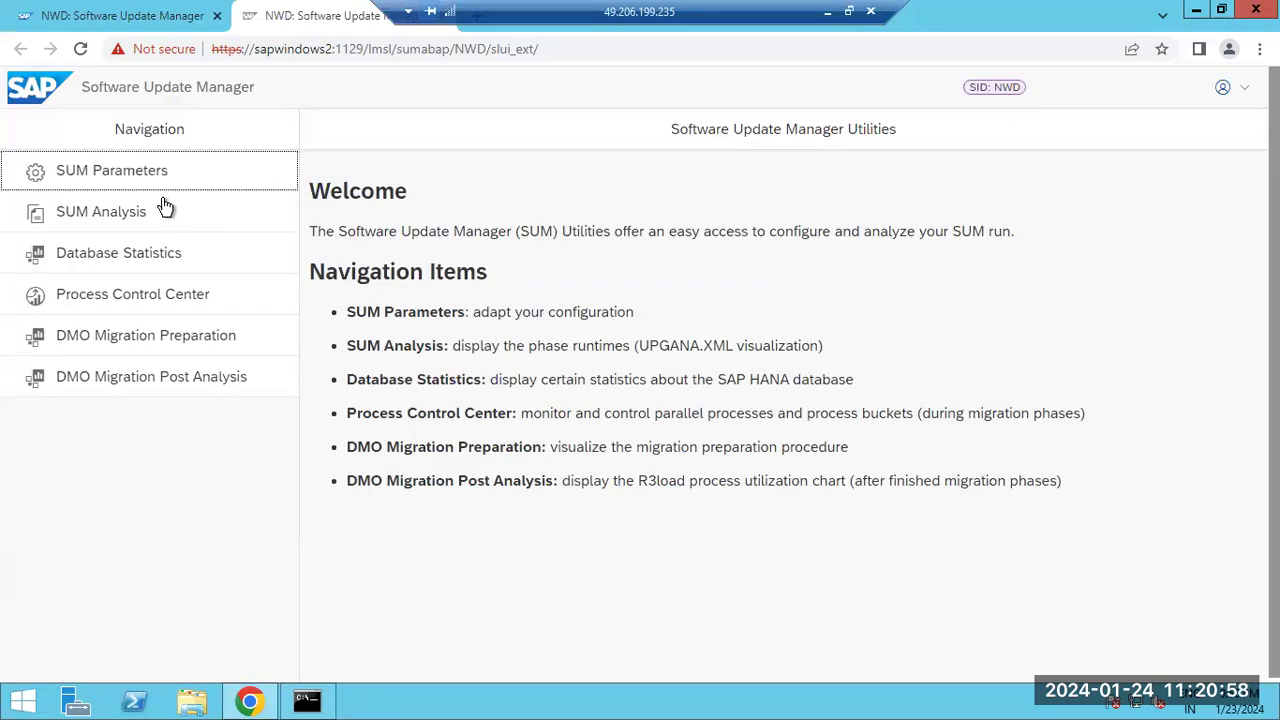
# Show the SUM Process Parameters and review the uptime and downtime process counts and the ABAP batch job execution settings
pyautogui.click(119, 178)
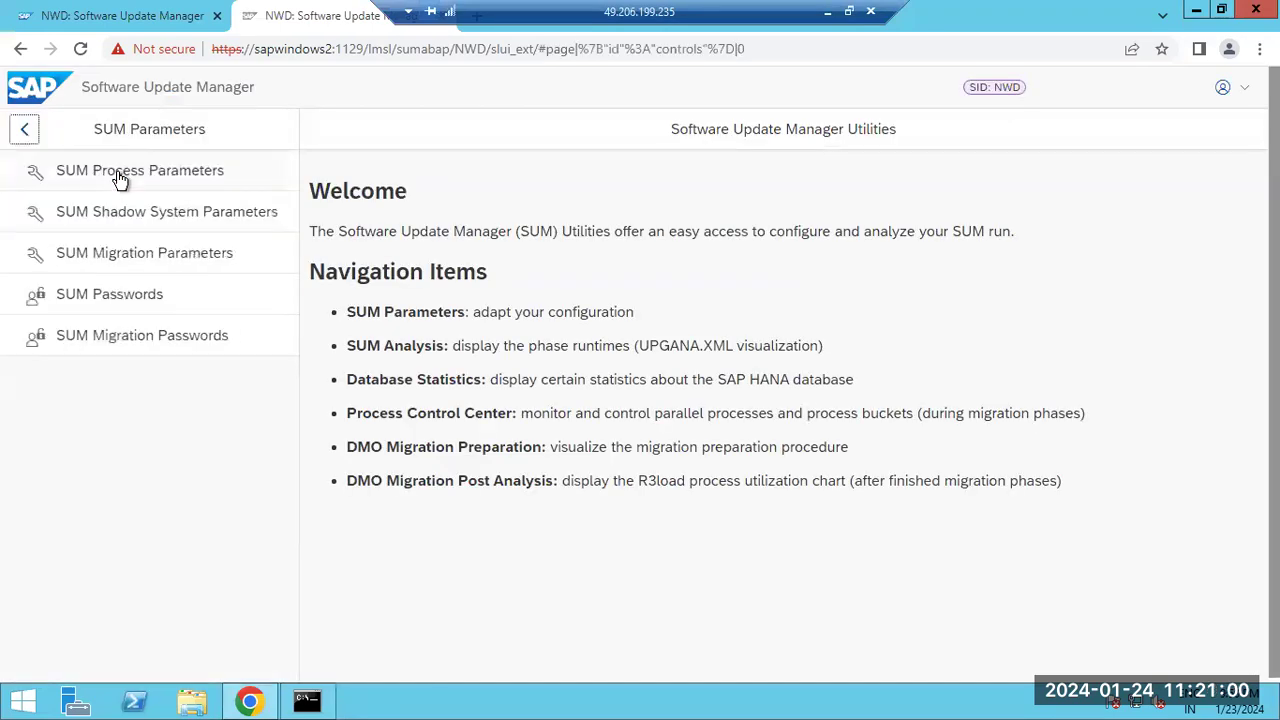
pyautogui.click(120, 180)
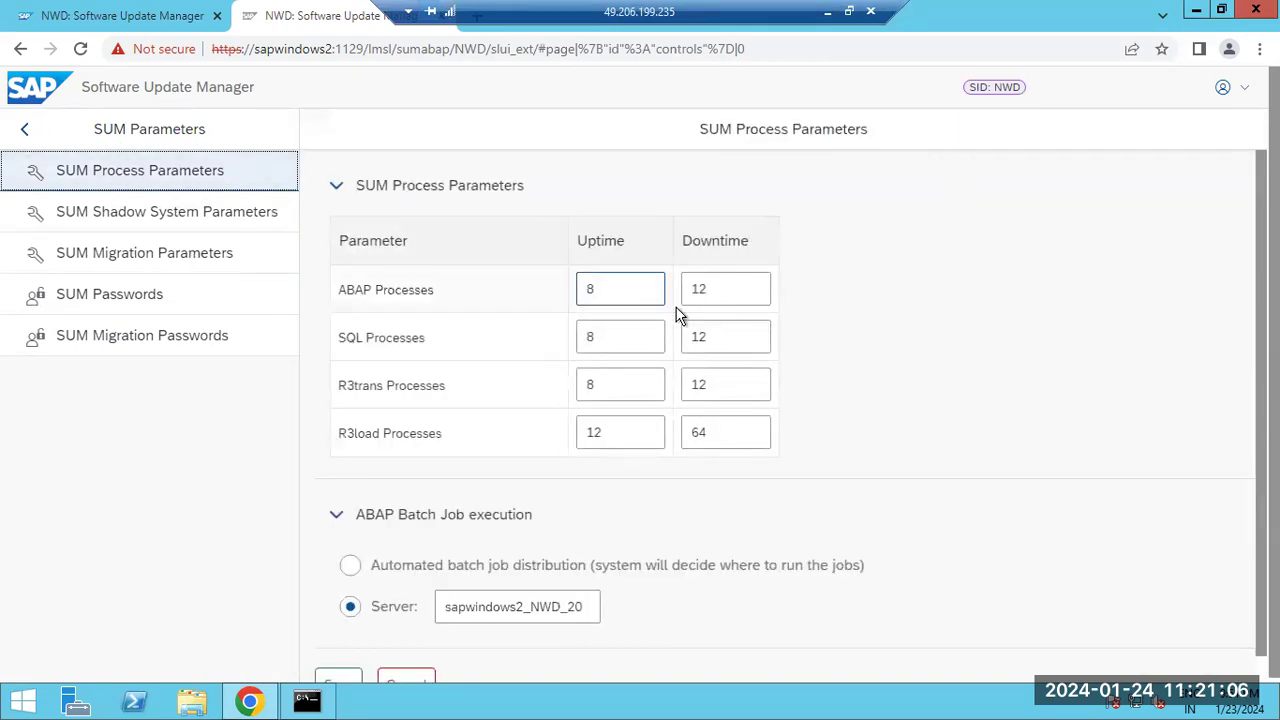
pyautogui.click(640, 288)
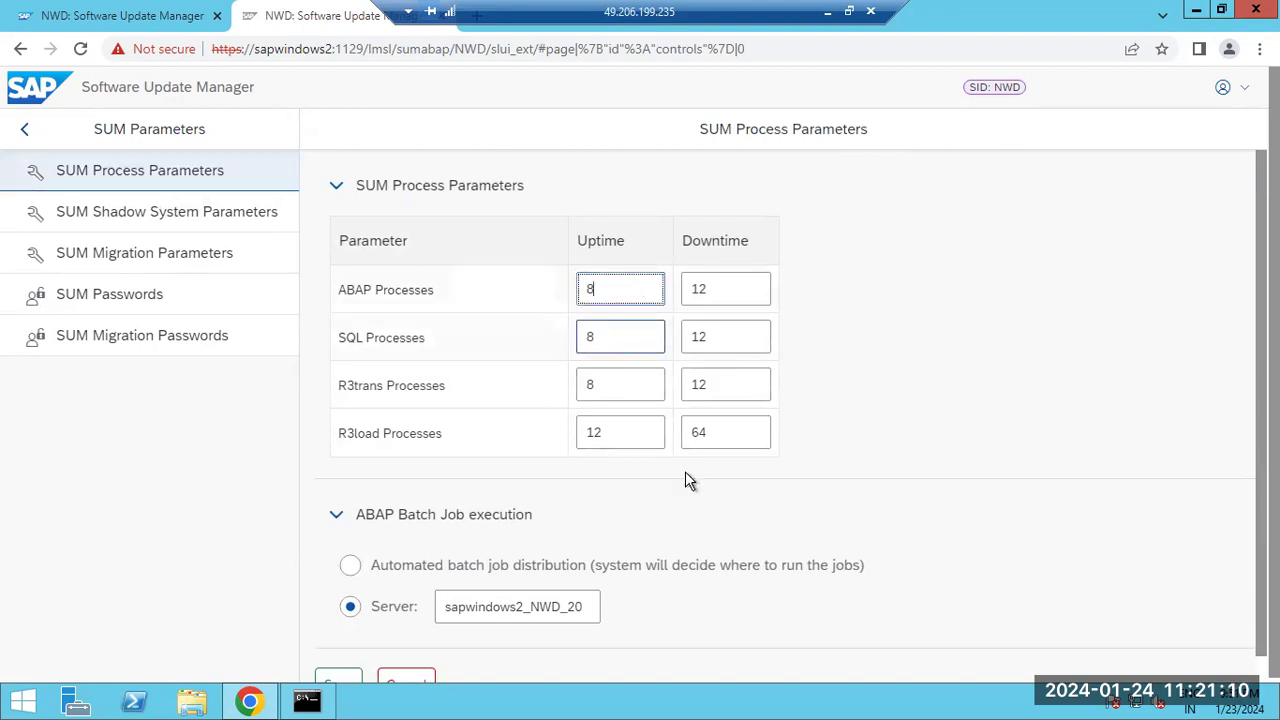
pyautogui.scroll(-1, 651, 485)
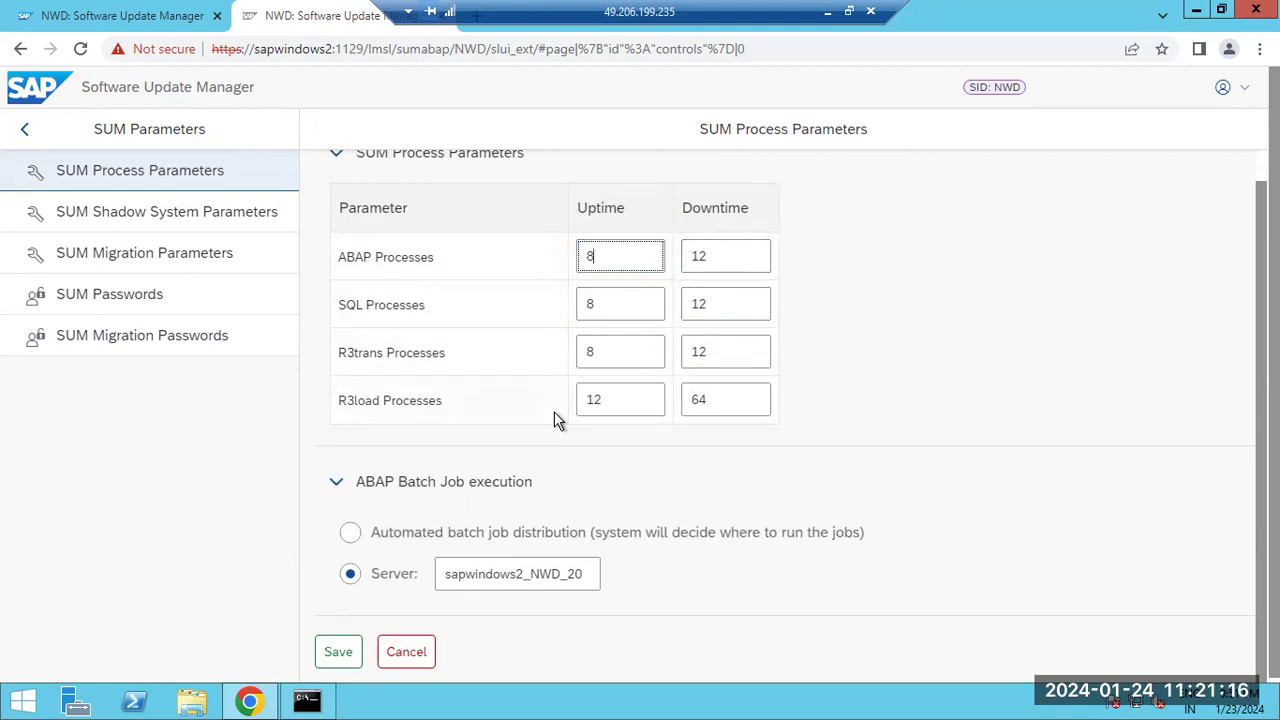
# Review the SUM Passwords settings for the DDIC, shadow, OS and database users, and check the SUM Migration Passwords page
pyautogui.scroll(-1, 554, 411)
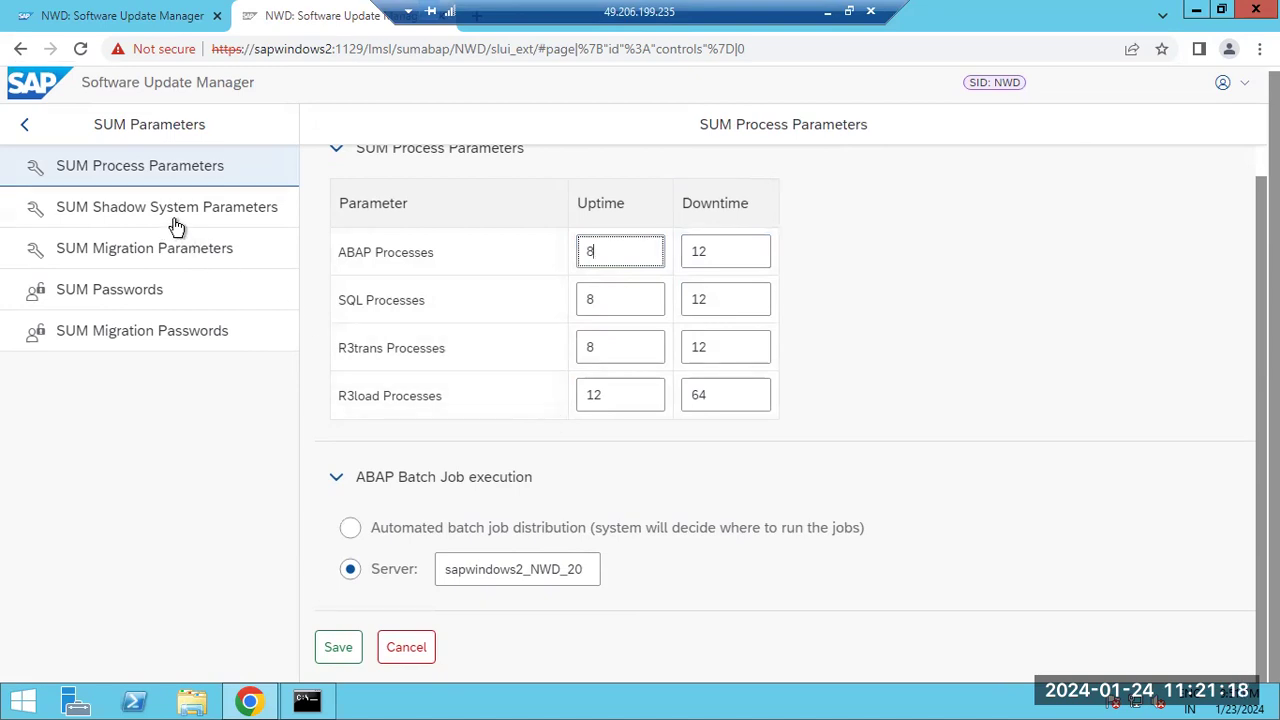
pyautogui.click(150, 293)
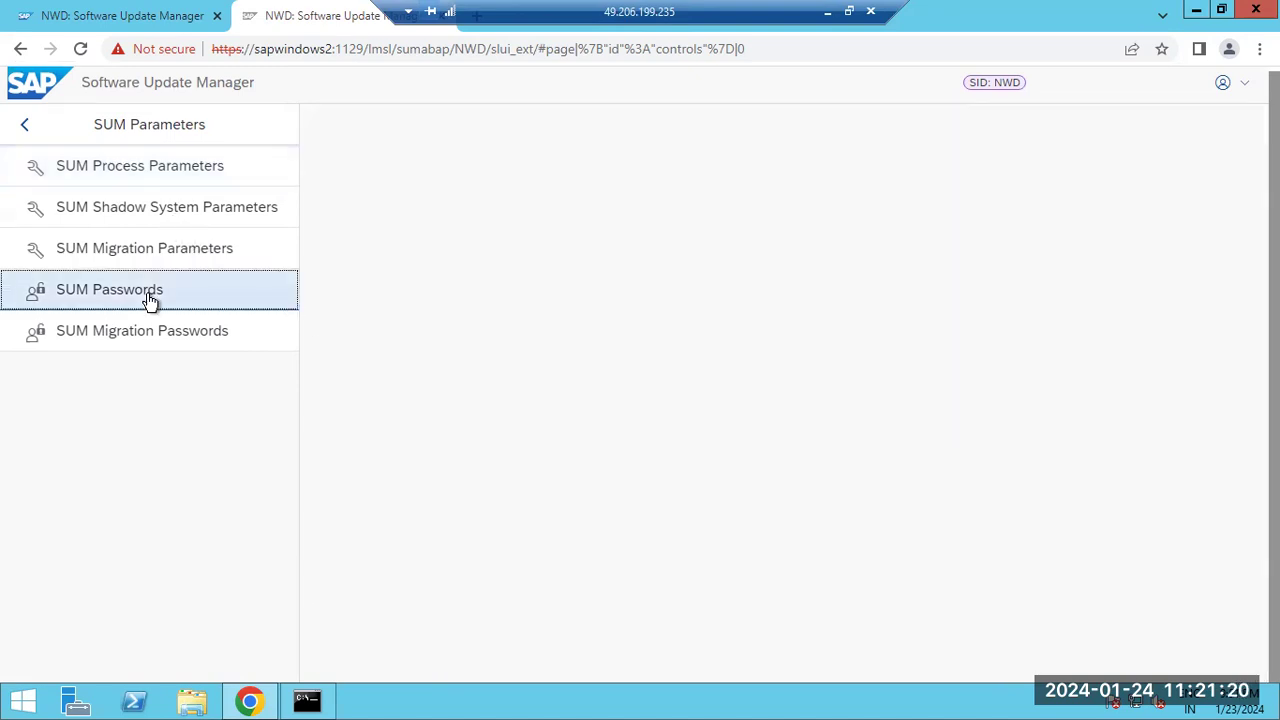
pyautogui.click(572, 387)
pyautogui.click(591, 533)
pyautogui.scroll(-3, 254, 428)
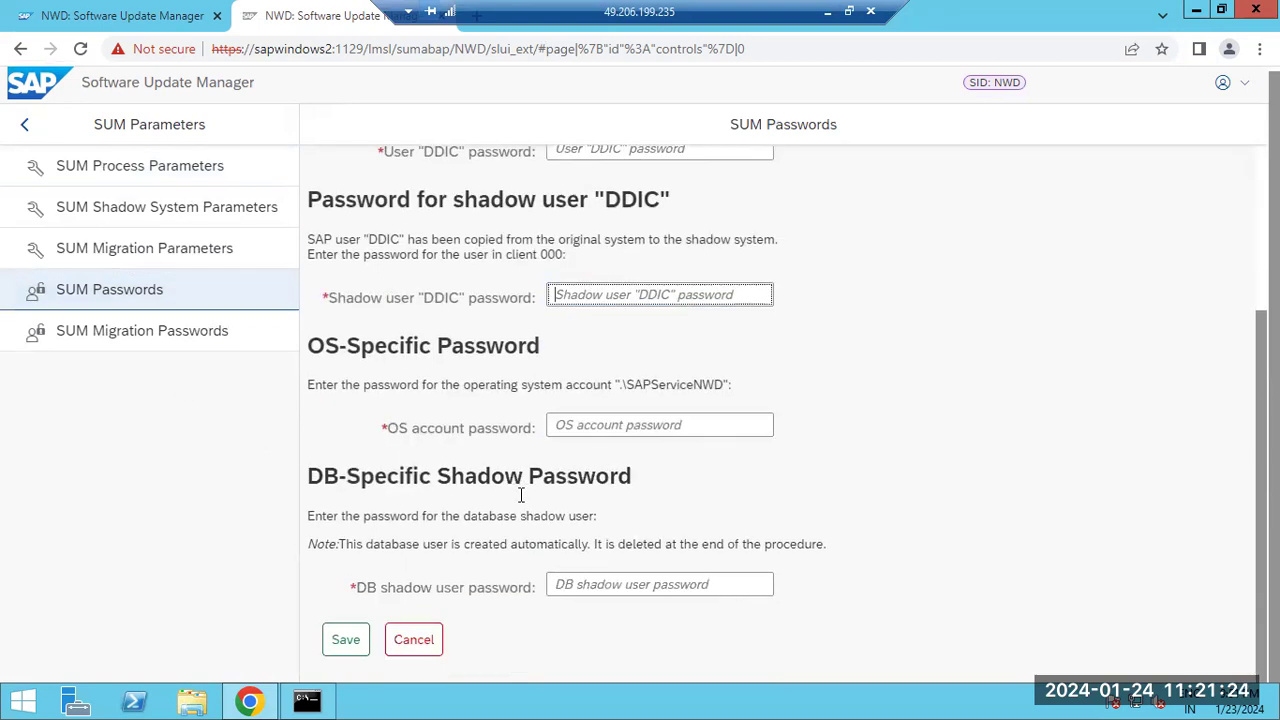
pyautogui.click(189, 349)
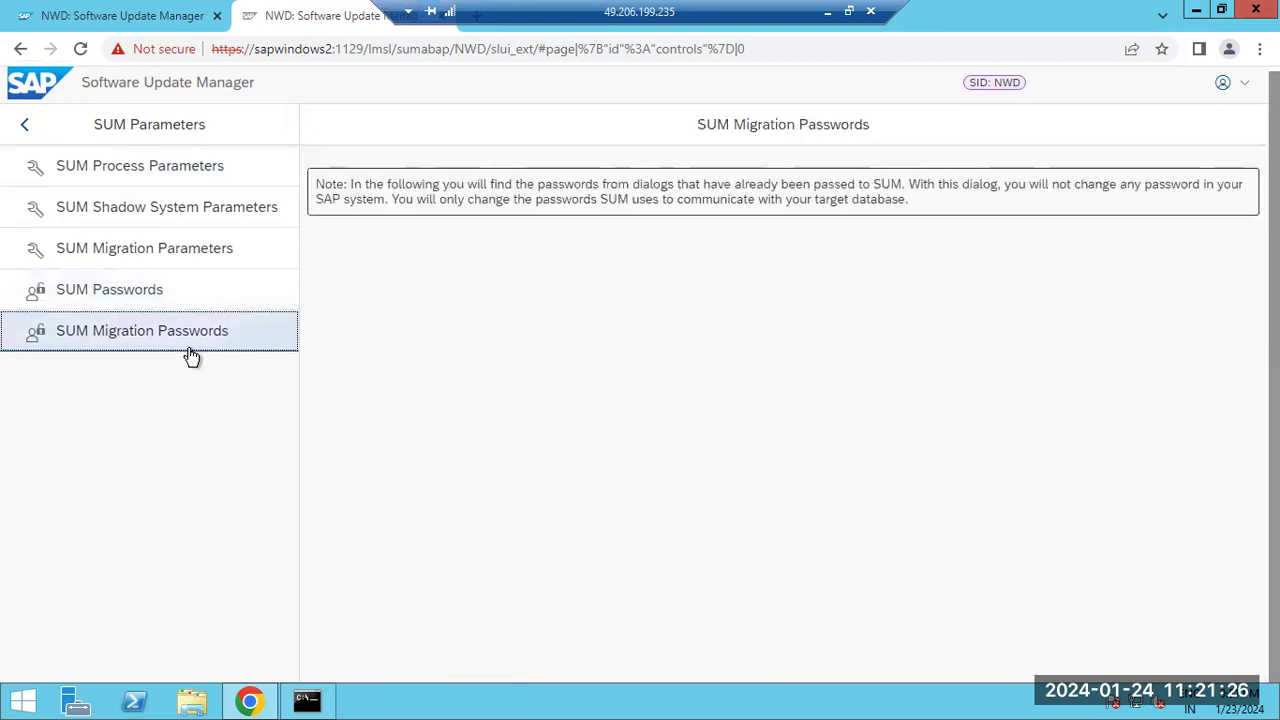
pyautogui.click(160, 293)
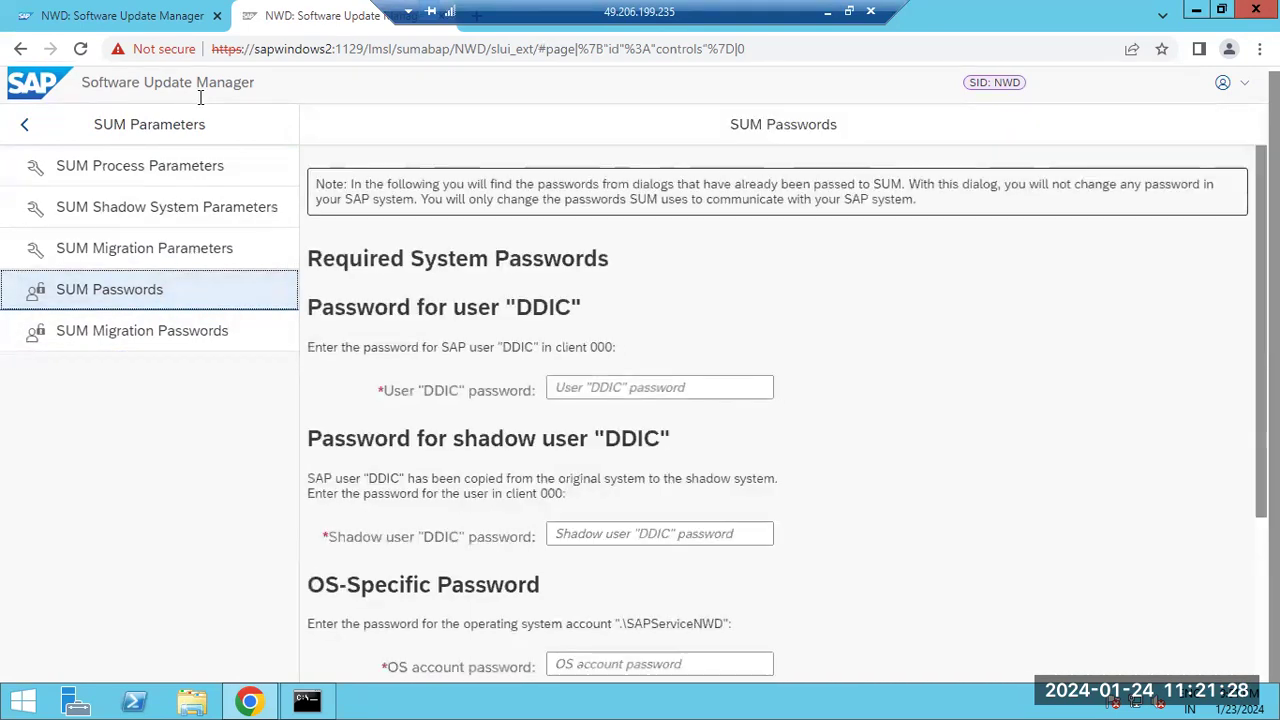
# Close the SUM Utilities page and refresh the SUM log file list on the main Software Update Manager page
pyautogui.moveTo(505, 10); pyautogui.dragTo(826, 8)
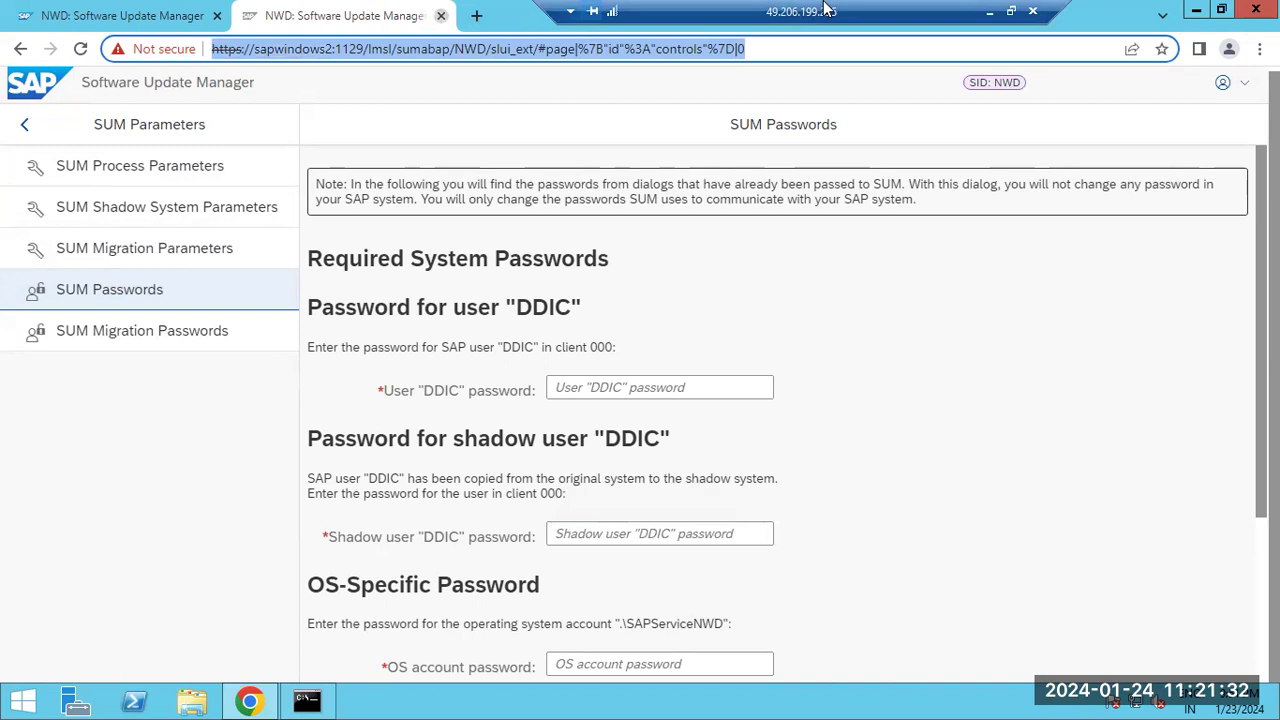
pyautogui.hotkey('ctrl', 'w')
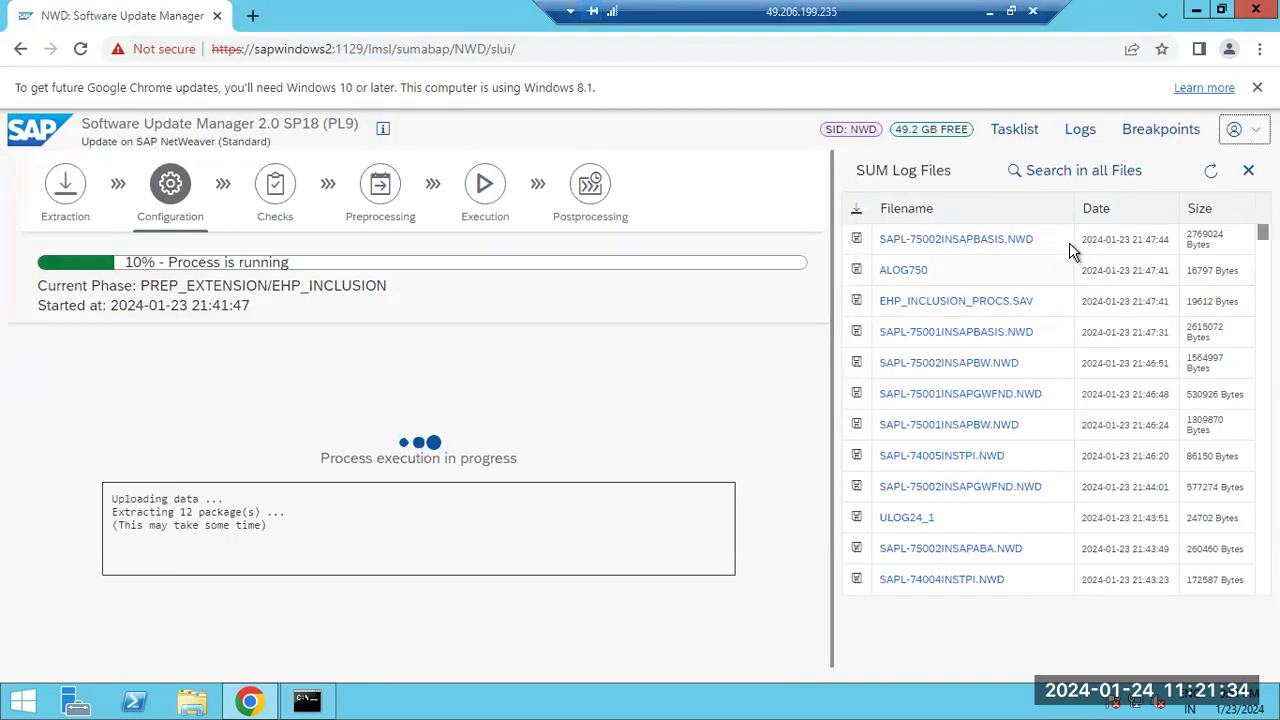
pyautogui.click(1211, 173)
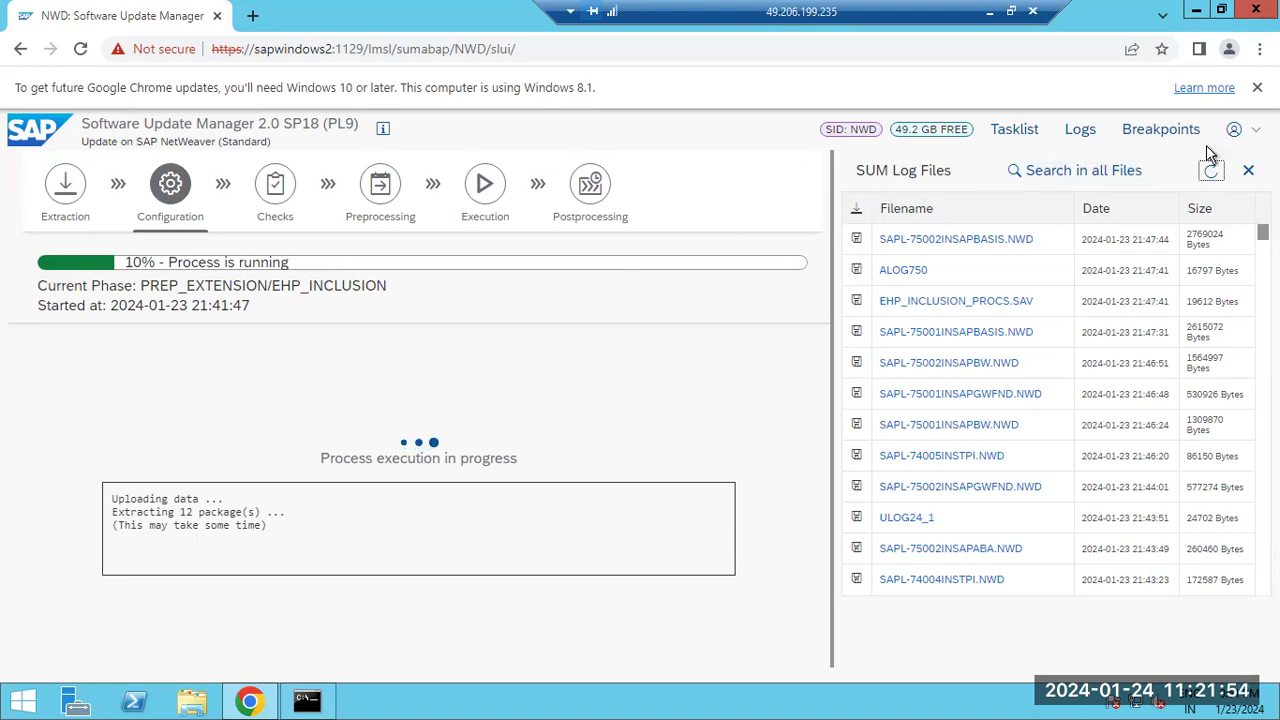
pyautogui.click(1240, 129)
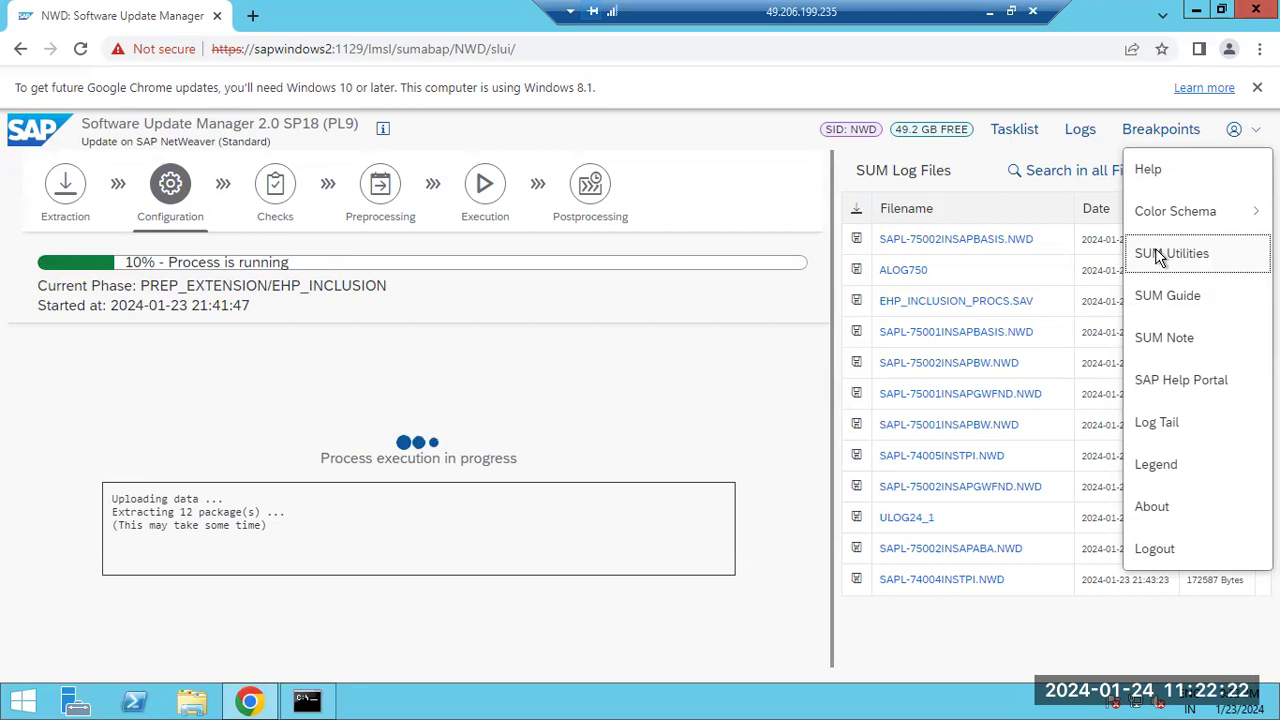
pyautogui.press('Down')
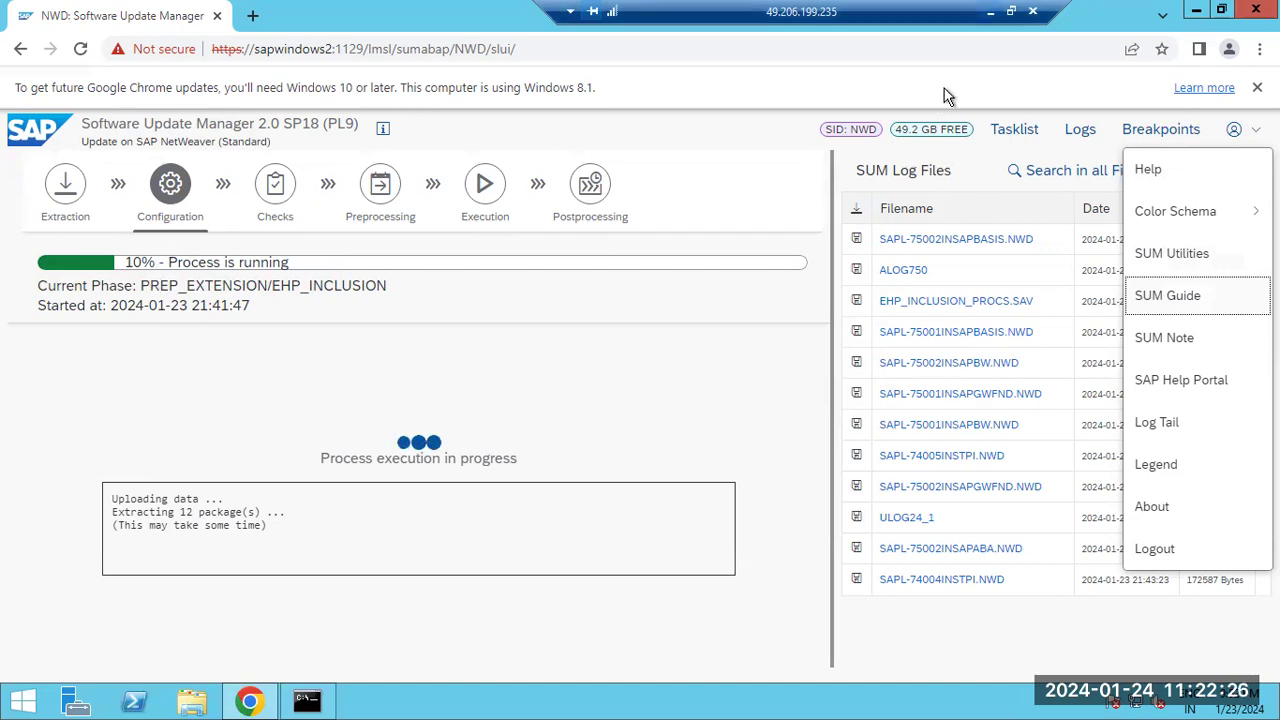
# Switch to Paint, delete all text from the canvas text box, and set the drawing colour to black
pyautogui.hotkey('alt', 'Tab')
pyautogui.moveTo(674, 211)
pyautogui.mouseDown()
pyautogui.moveTo(300, 197)
pyautogui.moveTo(18, 148)
pyautogui.mouseUp()
pyautogui.press('Delete')
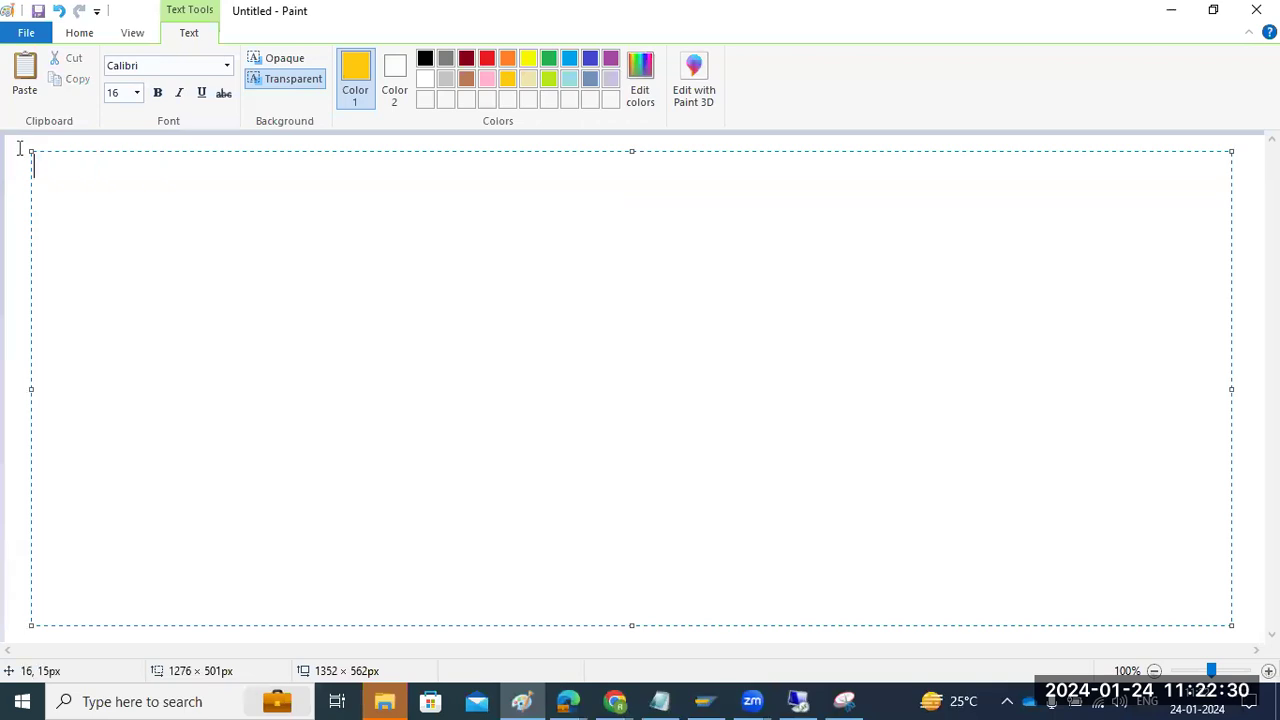
pyautogui.click(14, 180)
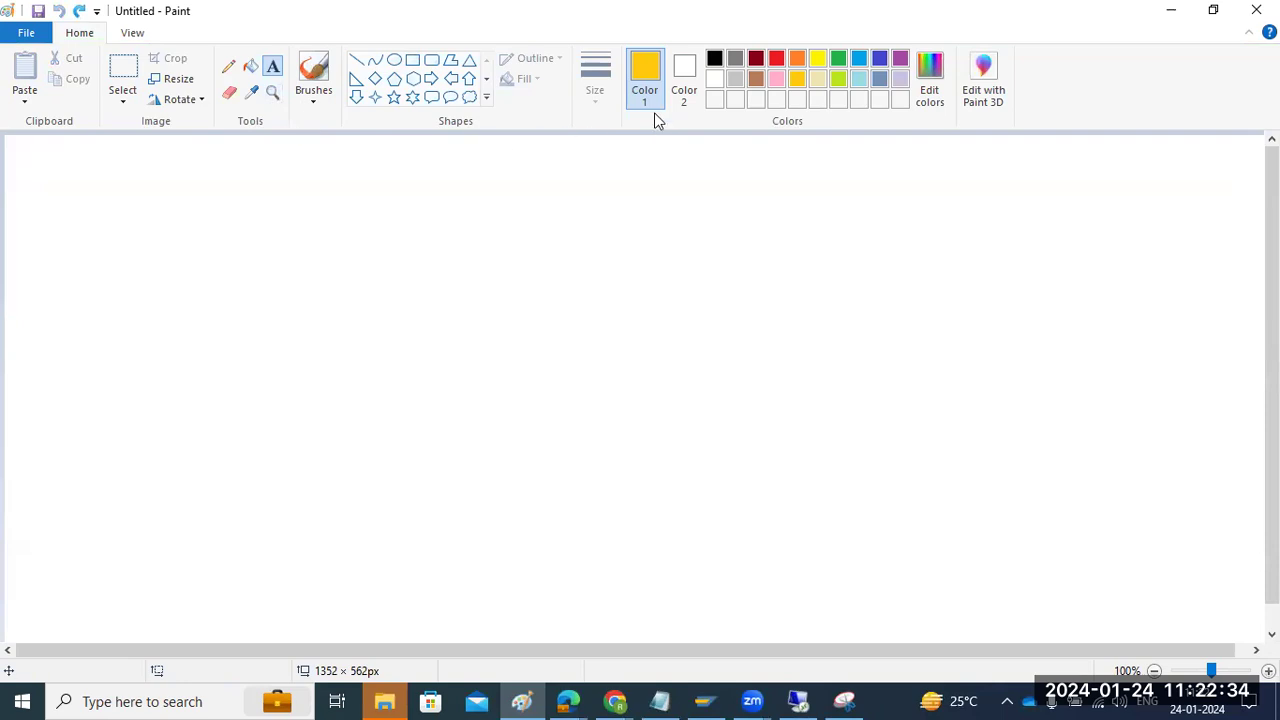
pyautogui.click(901, 95)
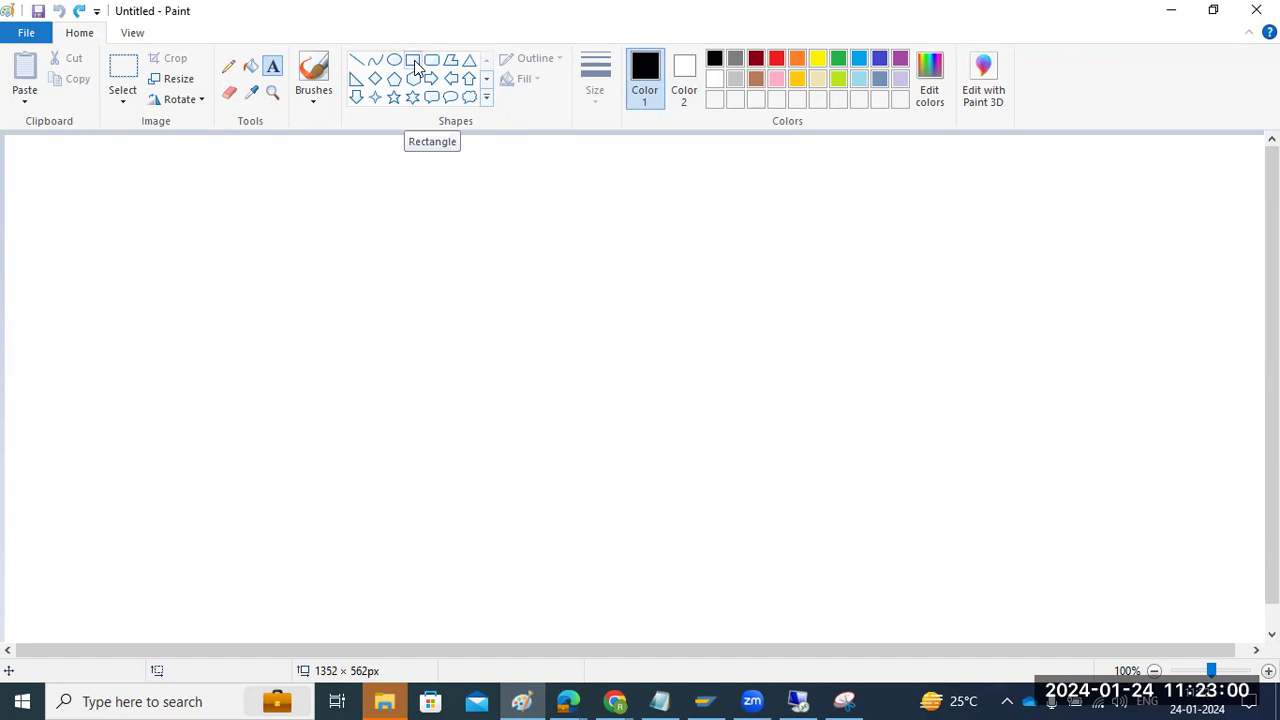
# Draw a large outer rectangle, with a box in its upper-left area and a wide box about 728 × 140 px along its lower edge
pyautogui.click(416, 67)
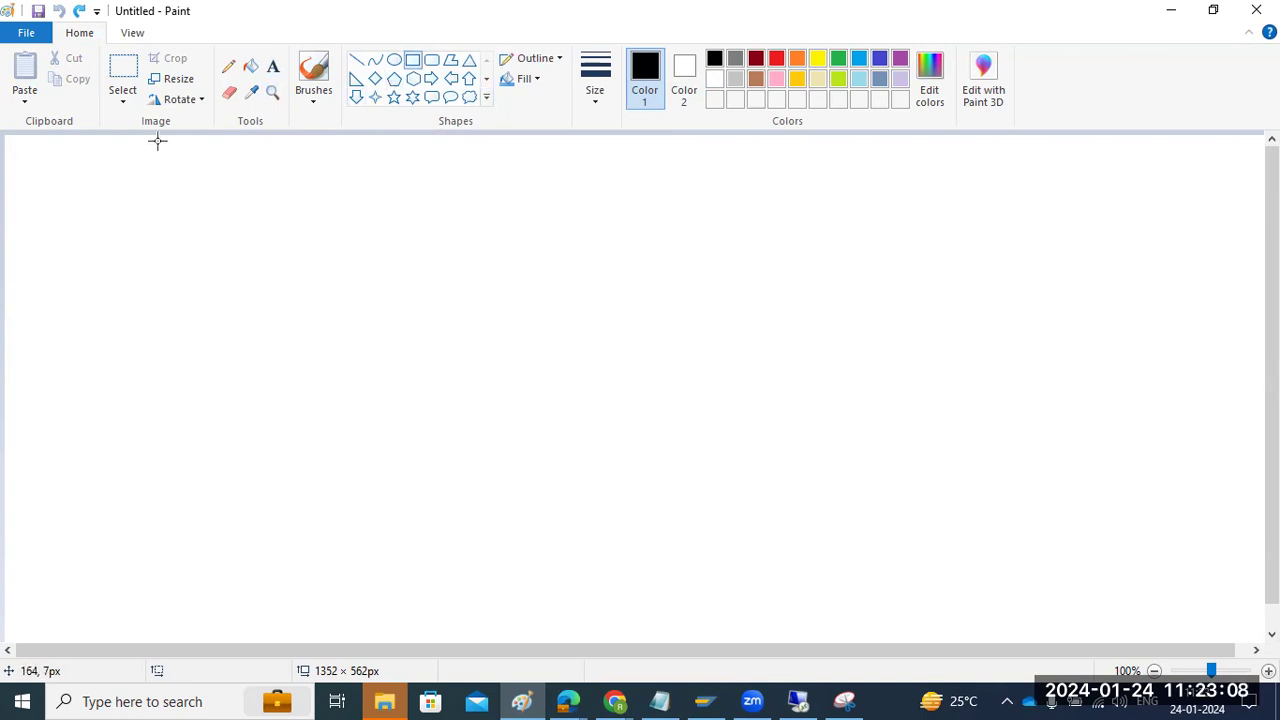
pyautogui.moveTo(157, 141)
pyautogui.mouseDown()
pyautogui.moveTo(403, 211)
pyautogui.moveTo(1134, 289)
pyautogui.moveTo(1131, 620)
pyautogui.moveTo(1137, 633)
pyautogui.moveTo(1171, 630)
pyautogui.mouseUp()
pyautogui.click(1242, 503)
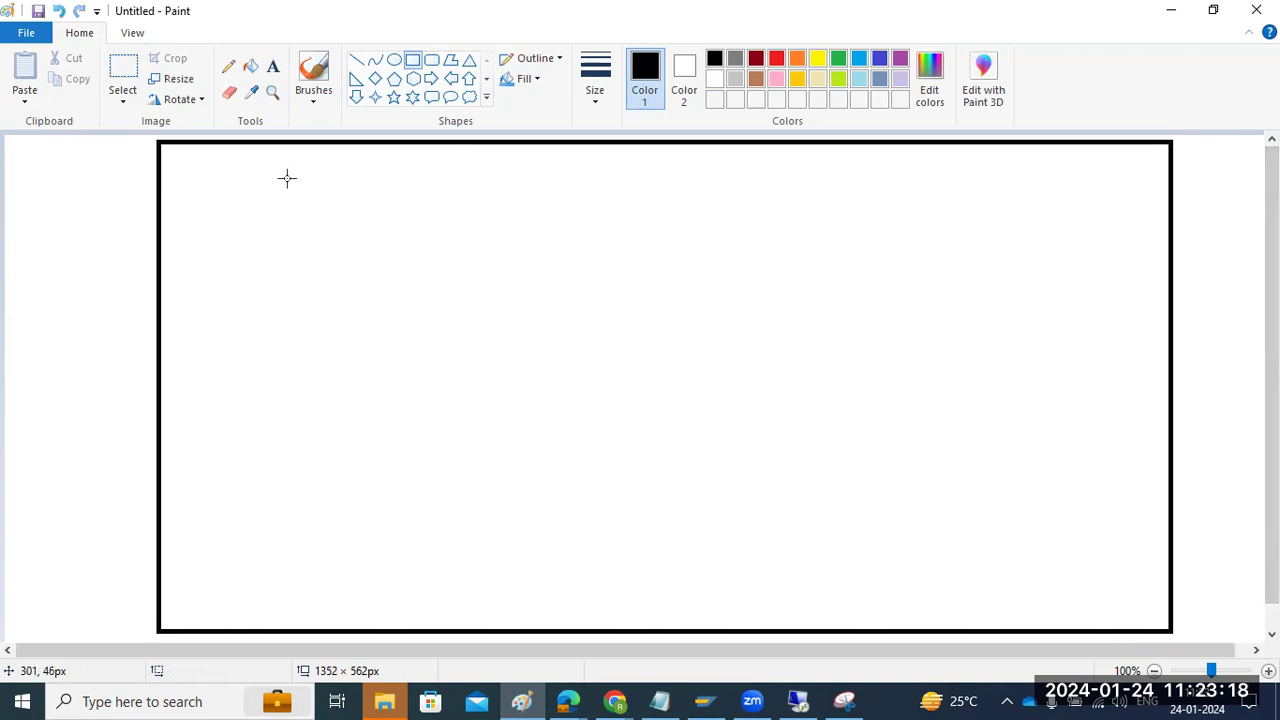
pyautogui.moveTo(277, 162)
pyautogui.mouseDown()
pyautogui.moveTo(314, 232)
pyautogui.moveTo(590, 325)
pyautogui.moveTo(577, 344)
pyautogui.mouseUp()
pyautogui.moveTo(350, 477)
pyautogui.mouseDown()
pyautogui.moveTo(480, 528)
pyautogui.moveTo(1034, 607)
pyautogui.mouseUp()
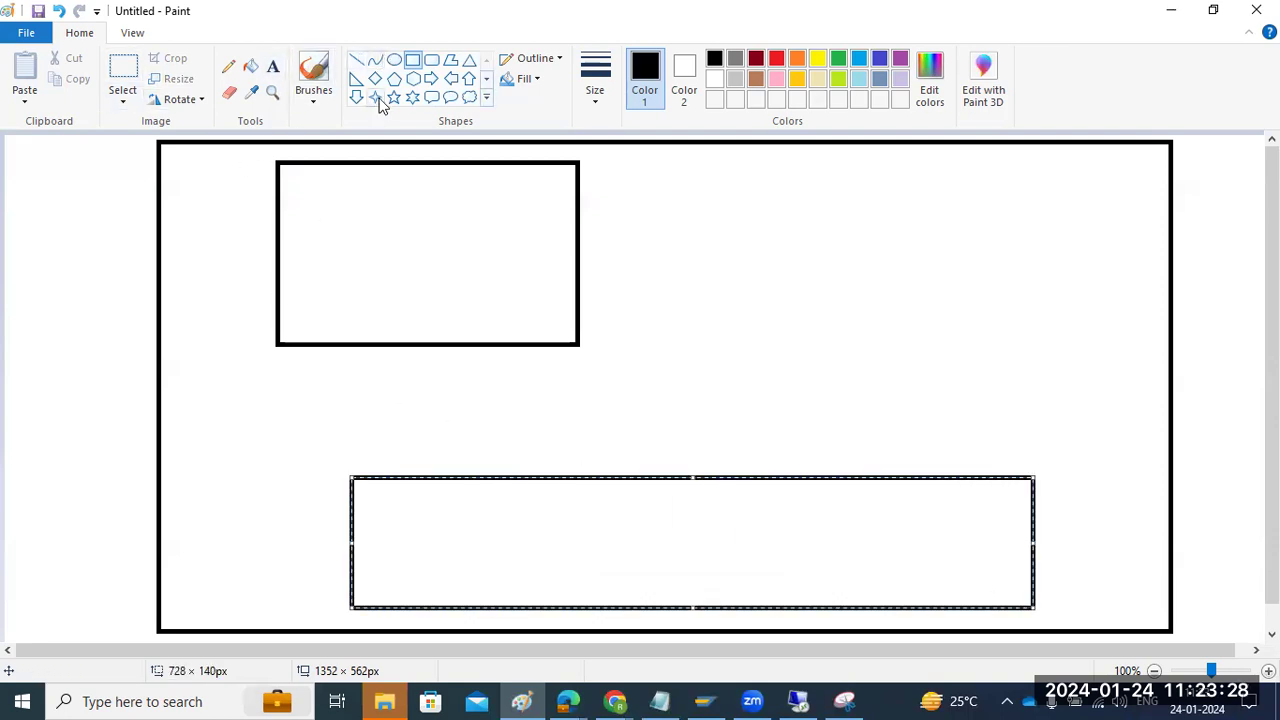
# Draw a rounded rectangle about 126 × 53 px inside the upper box and label it SAP-KERNEL
pyautogui.click(431, 61)
pyautogui.moveTo(356, 222); pyautogui.dragTo(480, 273)
pyautogui.click(273, 66)
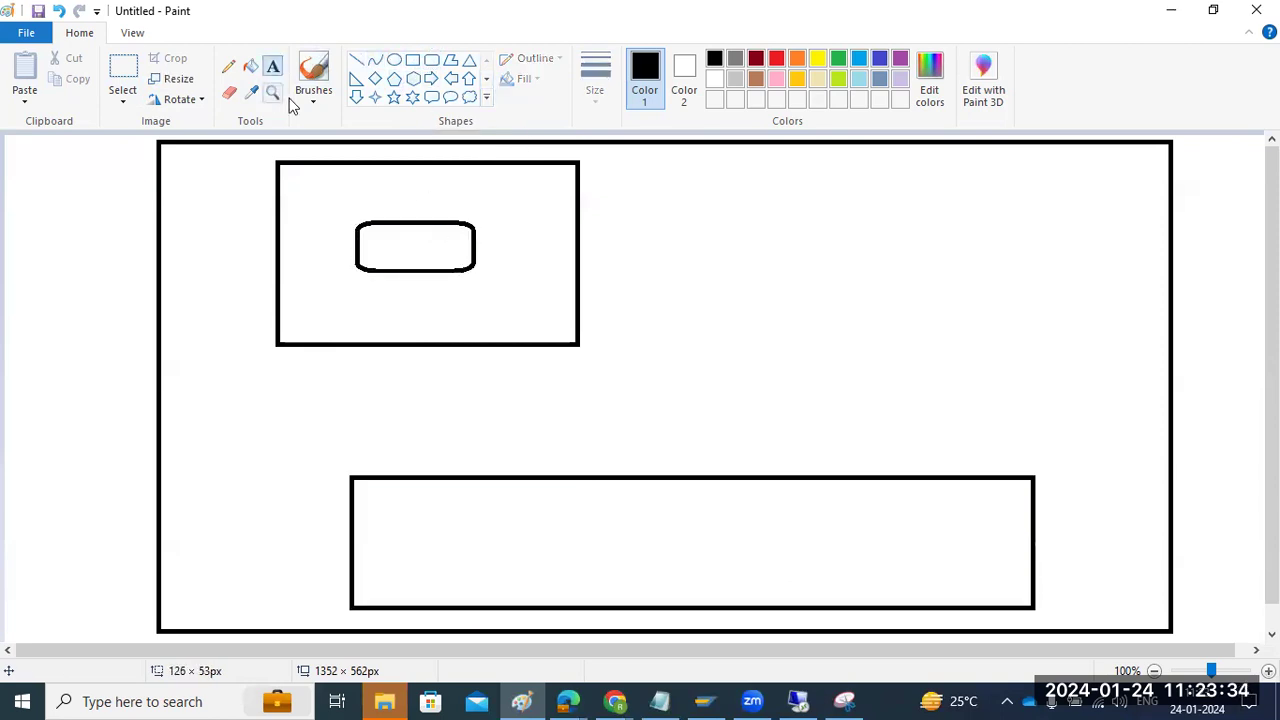
pyautogui.click(368, 244)
pyautogui.write('SAP-KERNEL')
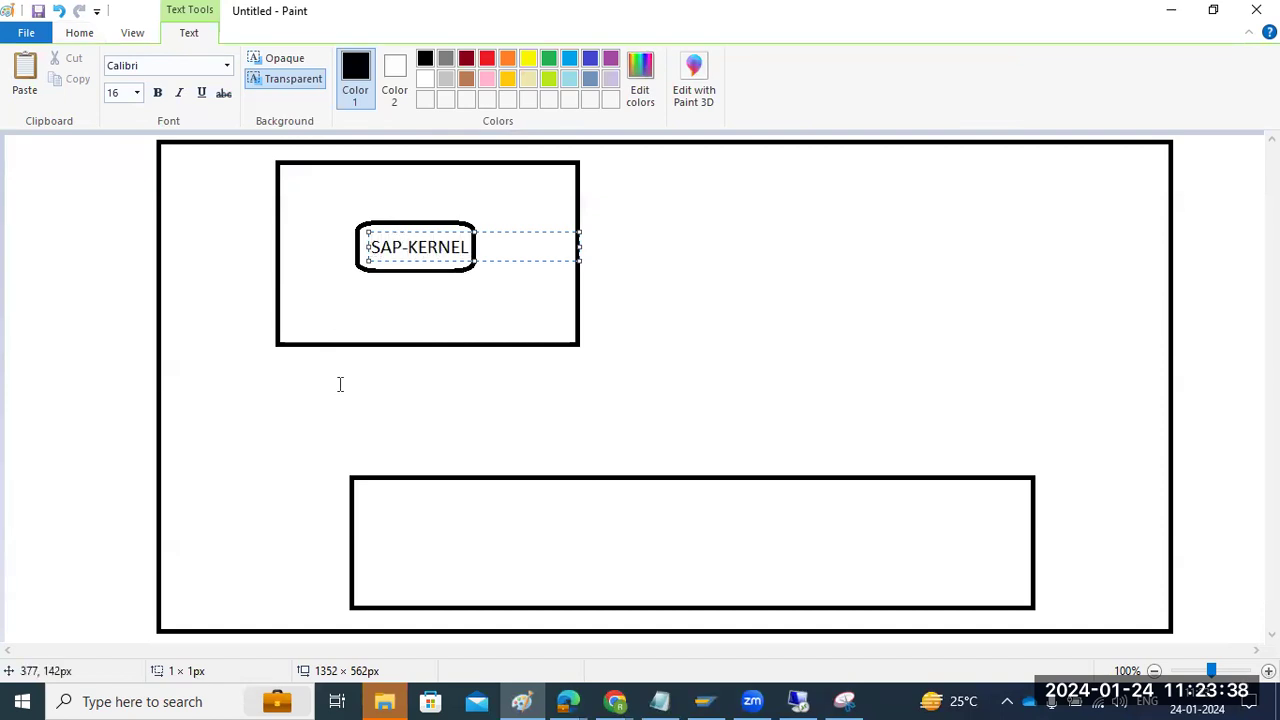
# Add the text labels "REPO -ORIG" and, below it, "Application tables" inside the wide lower box
pyautogui.click(507, 519)
pyautogui.click(503, 513)
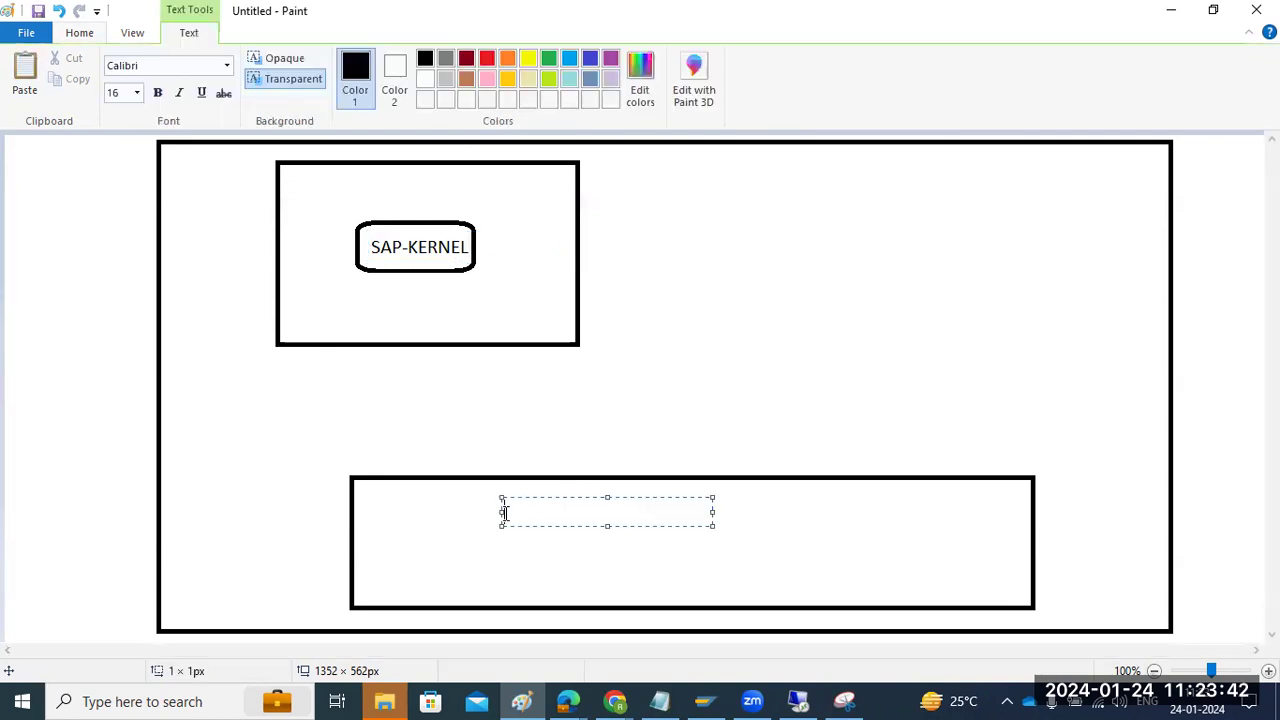
pyautogui.write('A')
pyautogui.write('REPO -R')
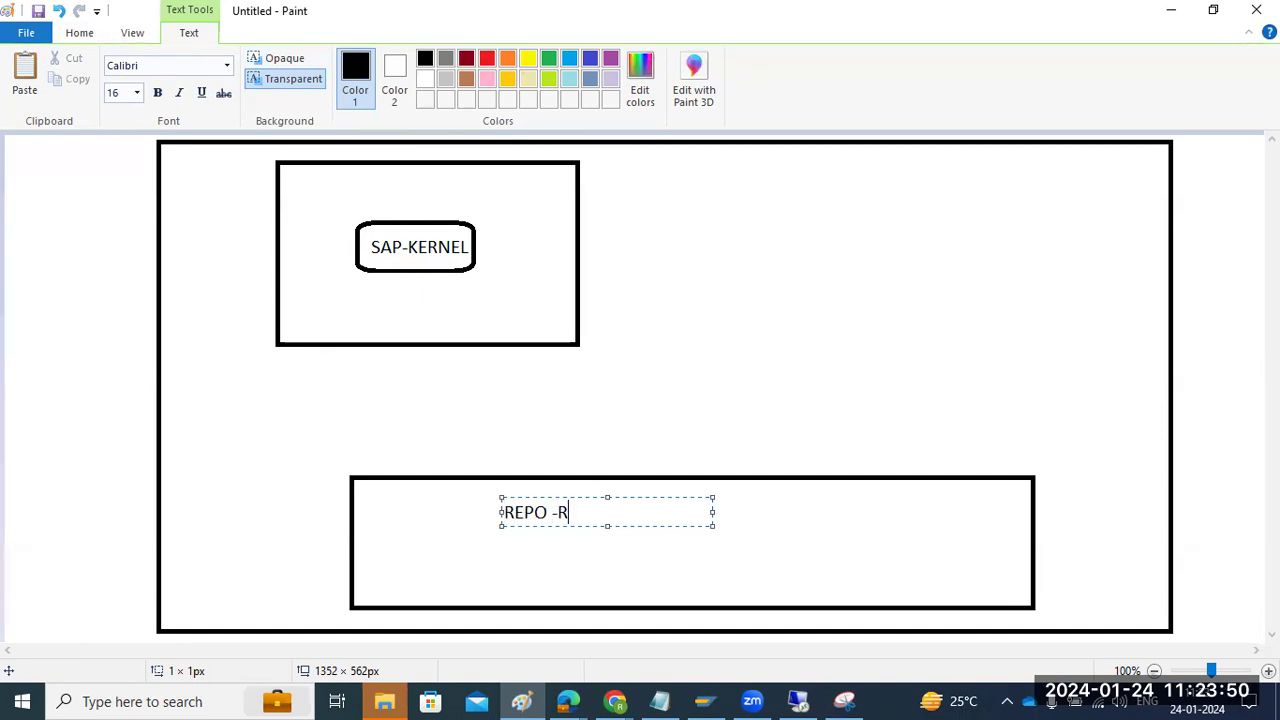
pyautogui.press('BackSpace')
pyautogui.write('ORIG')
pyautogui.click(490, 570)
pyautogui.click(490, 570)
pyautogui.write('Application tables')
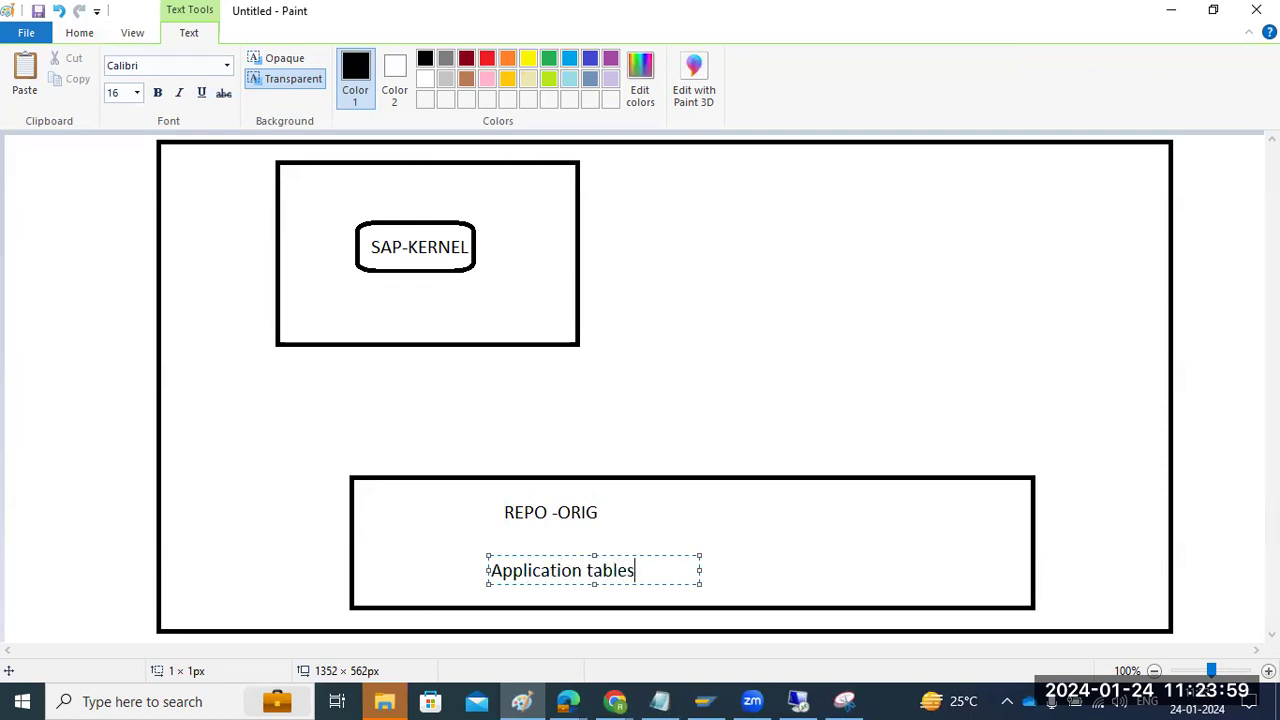
pyautogui.click(200, 463)
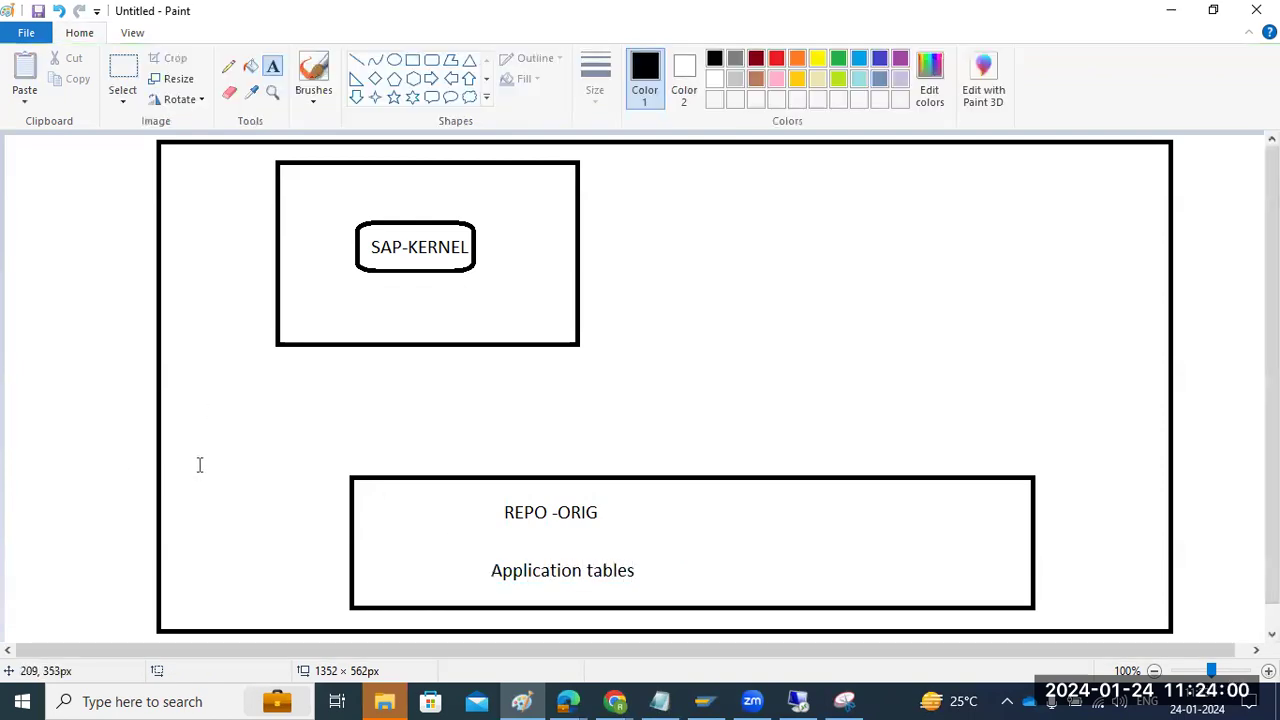
# Frame the REPO -ORIG and Application tables labels with rectangles, and draw an arrow from the upper box down to the lower box
pyautogui.click(412, 59)
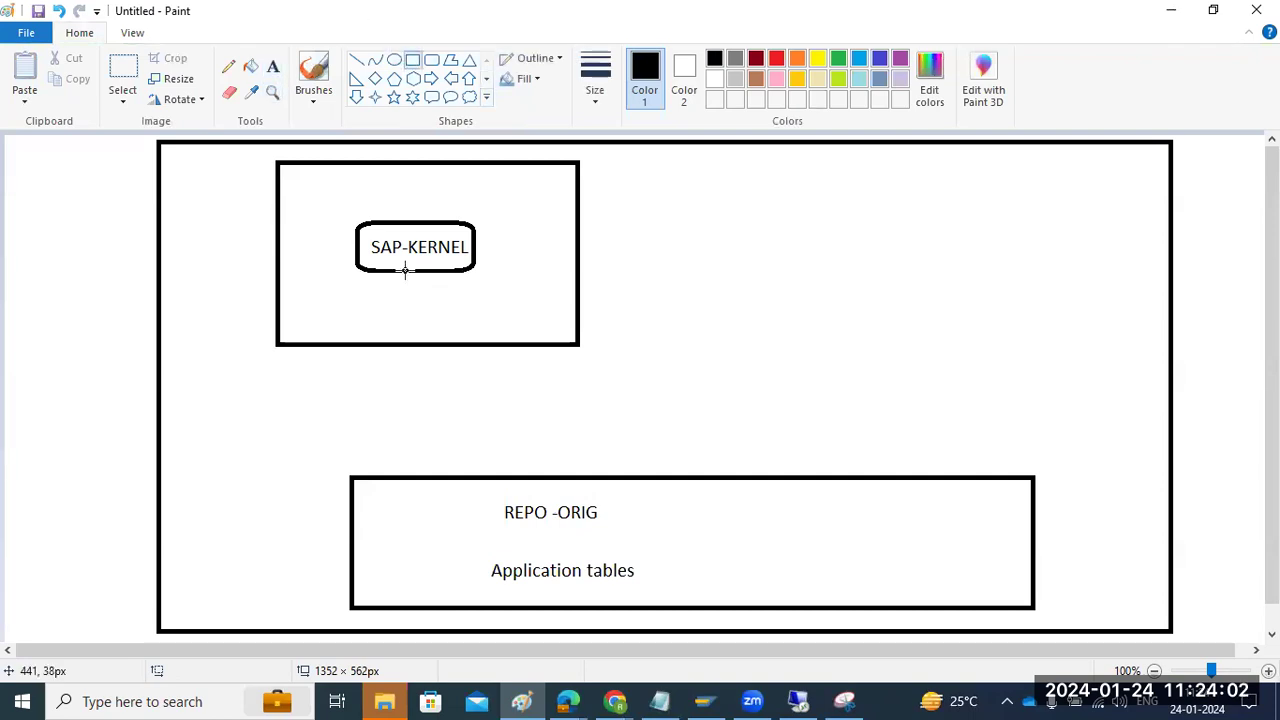
pyautogui.moveTo(456, 494)
pyautogui.mouseDown()
pyautogui.moveTo(614, 514)
pyautogui.moveTo(629, 531)
pyautogui.mouseUp()
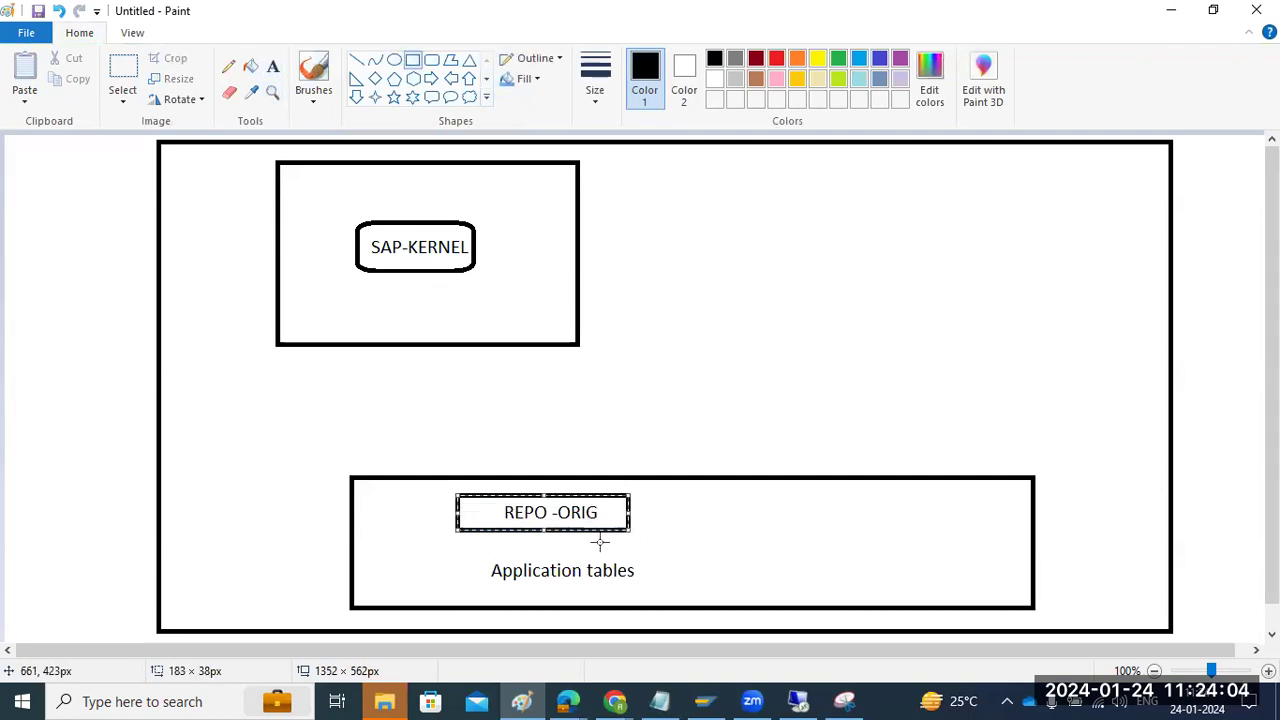
pyautogui.moveTo(442, 558)
pyautogui.mouseDown()
pyautogui.moveTo(606, 598)
pyautogui.moveTo(724, 592)
pyautogui.mouseUp()
pyautogui.click(357, 60)
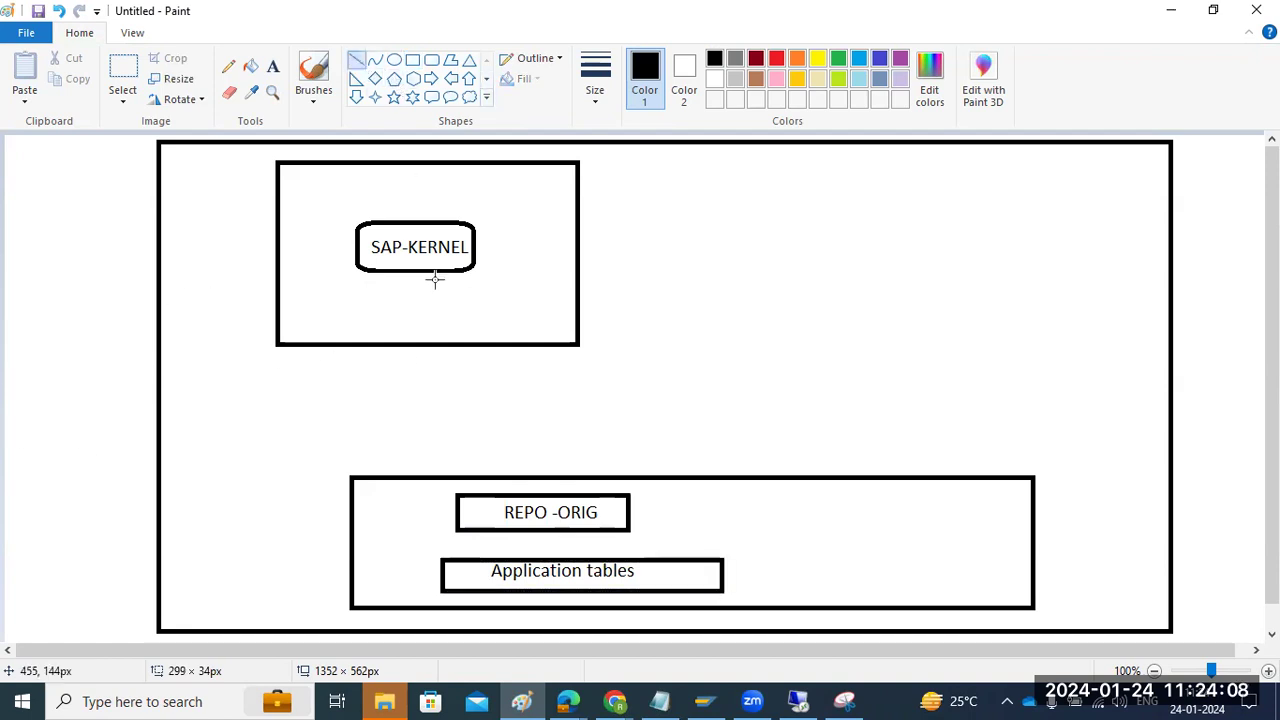
pyautogui.moveTo(497, 345)
pyautogui.mouseDown()
pyautogui.moveTo(525, 468)
pyautogui.moveTo(515, 477)
pyautogui.mouseUp()
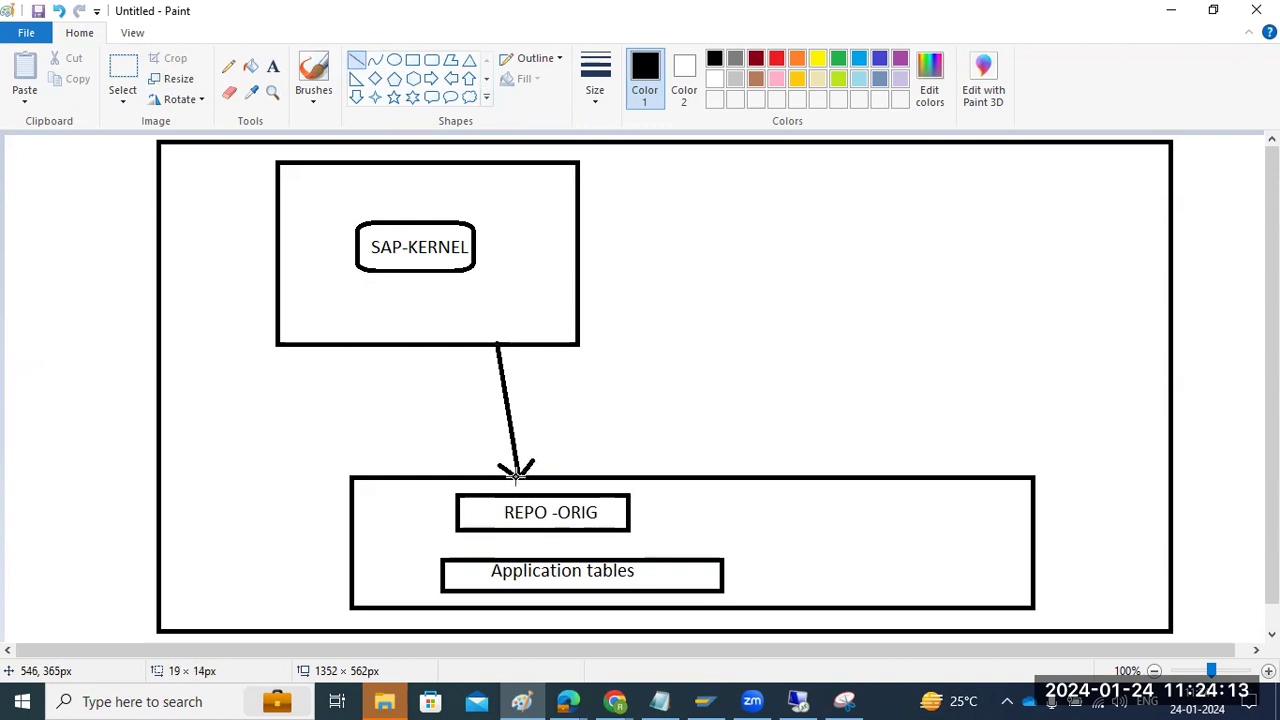
# Label the upper box SAP and the lower box DB with text placed to the left of each box
pyautogui.click(272, 66)
pyautogui.click(208, 221)
pyautogui.write('SA')
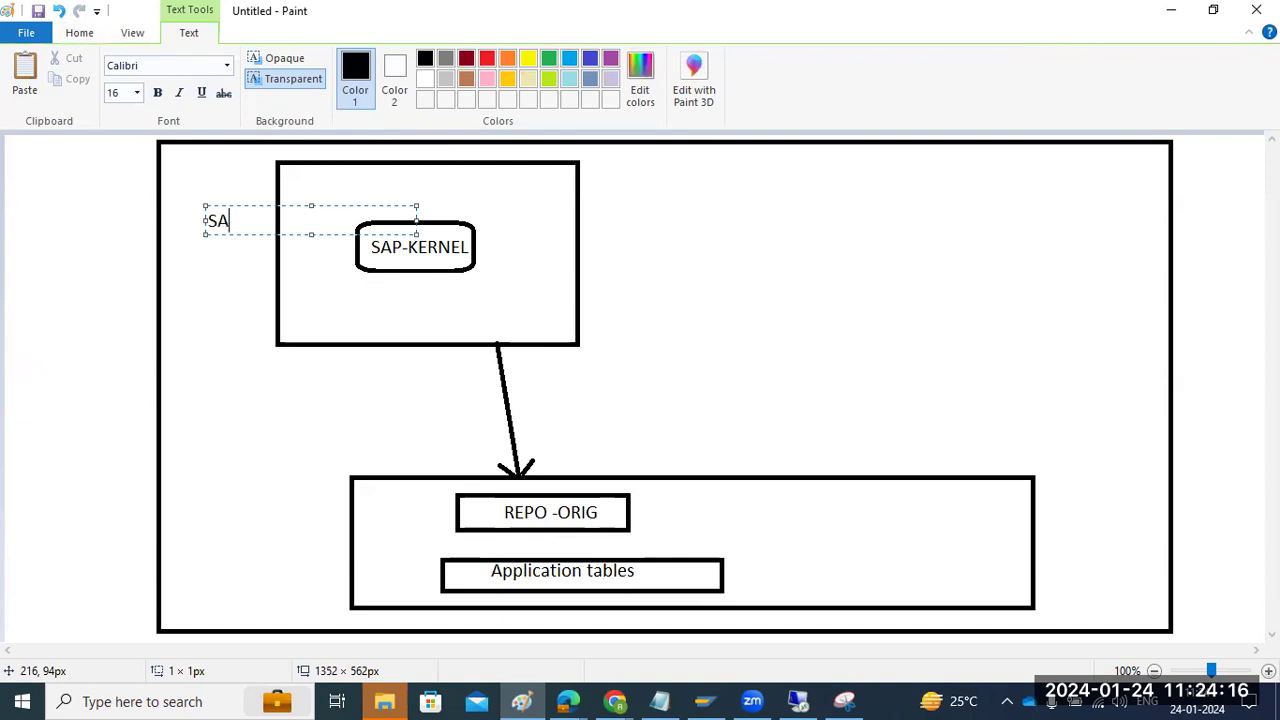
pyautogui.write('P')
pyautogui.click(283, 534)
pyautogui.click(285, 536)
pyautogui.write('DB')
pyautogui.click(103, 455)
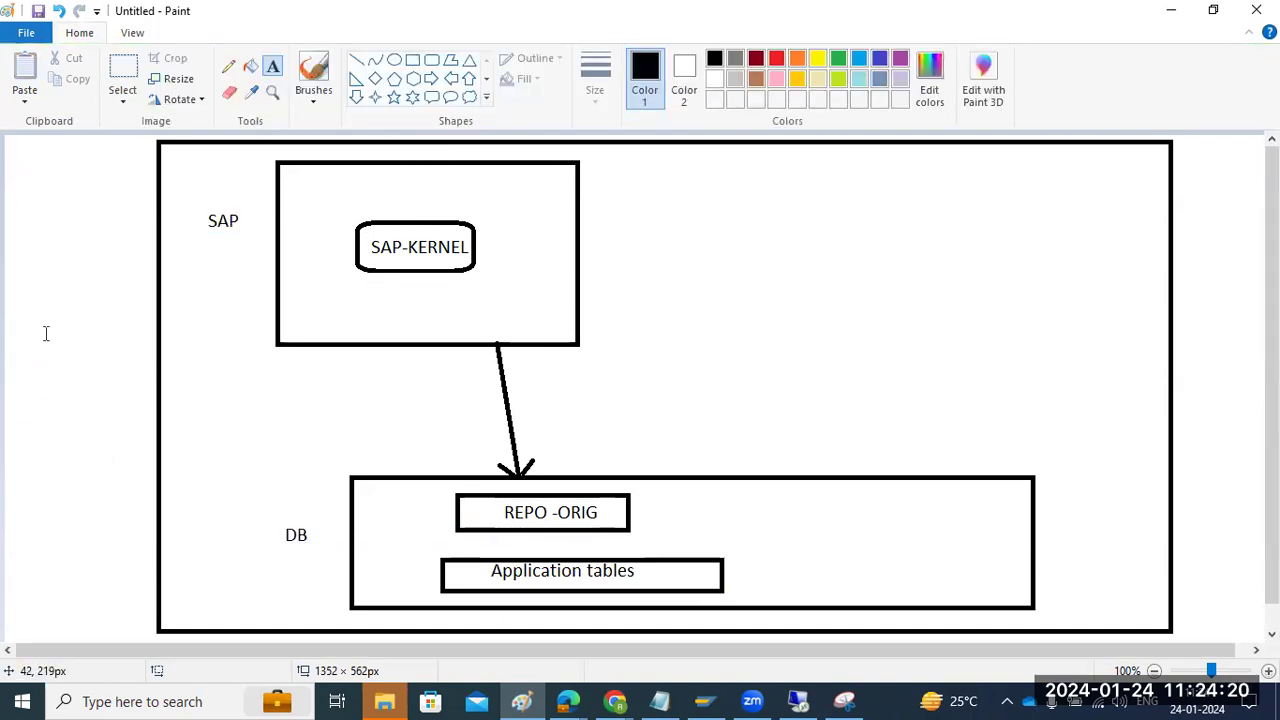
# Draw an ellipse about 51 × 43 px to the right of the SAP box and label it SUM
pyautogui.click(356, 60)
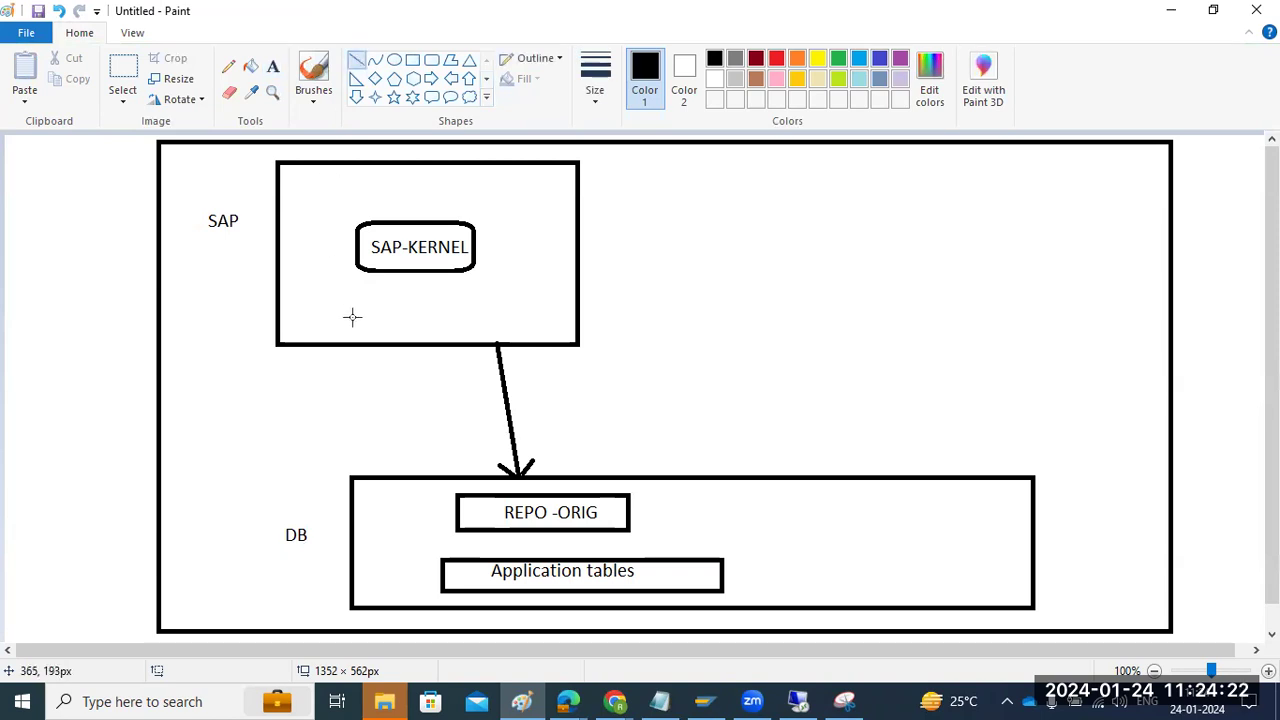
pyautogui.click(395, 61)
pyautogui.moveTo(681, 246); pyautogui.dragTo(731, 288)
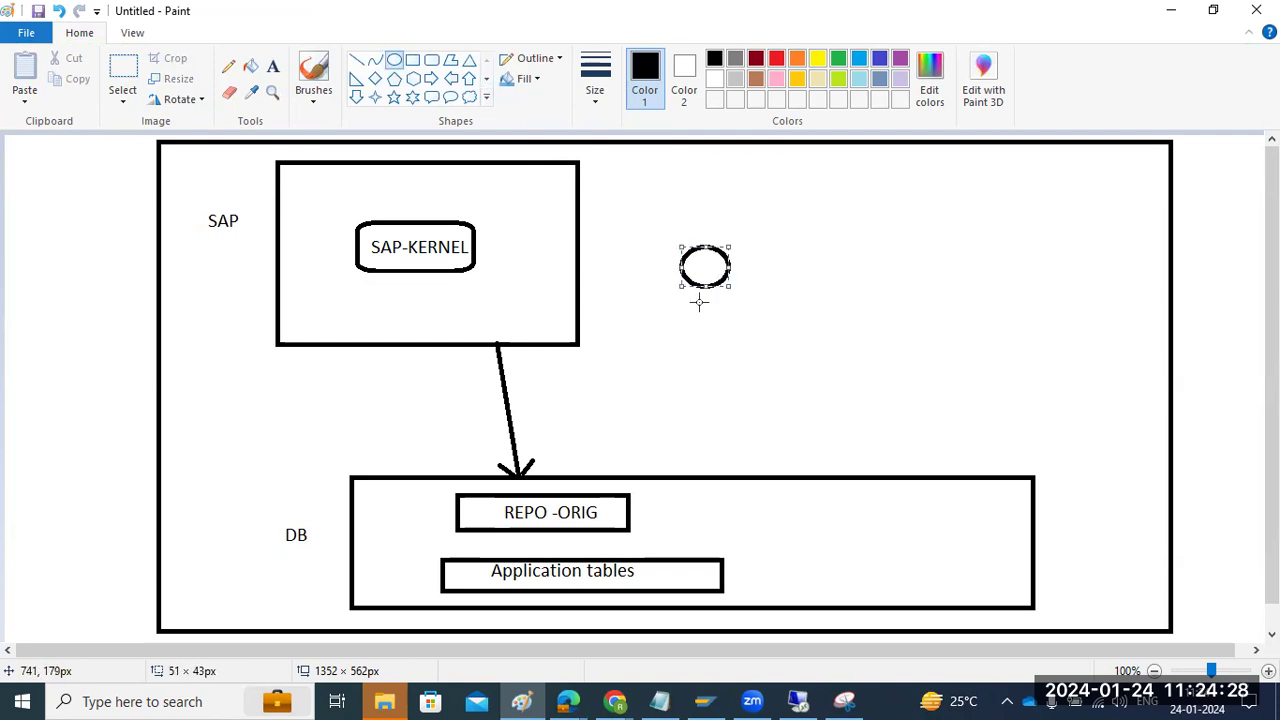
pyautogui.click(272, 66)
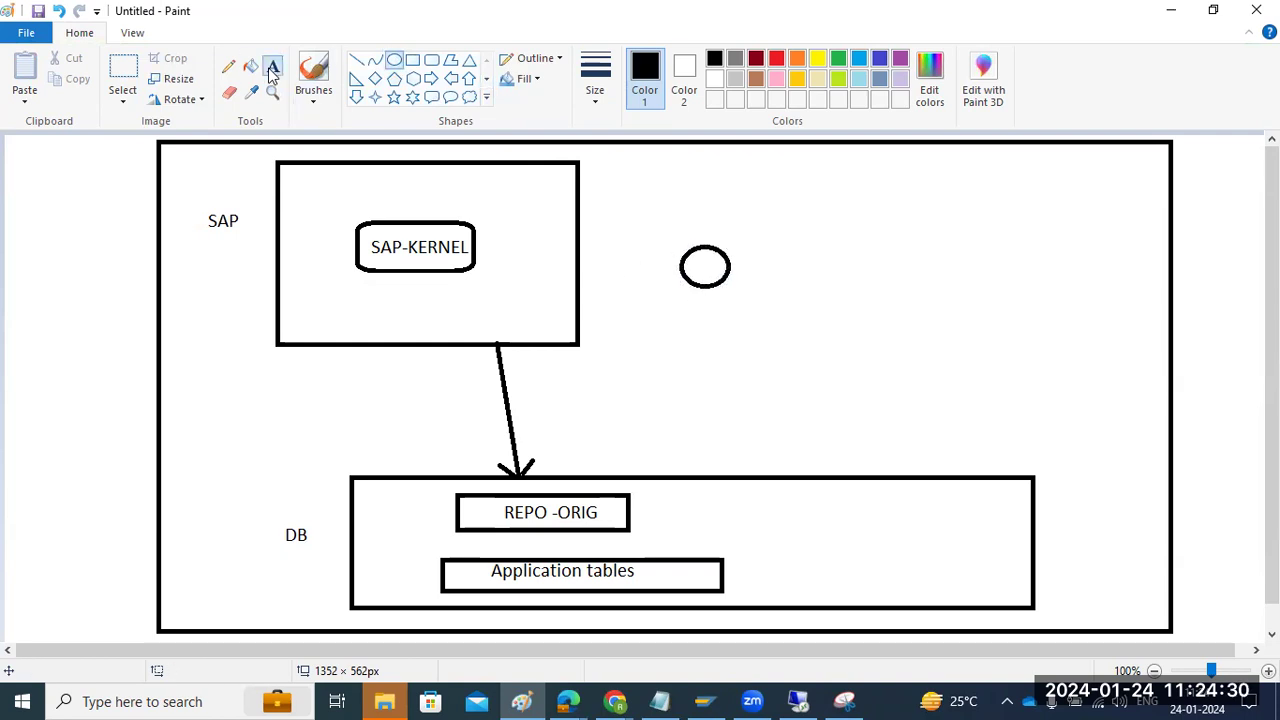
pyautogui.click(686, 258)
pyautogui.write('SUM')
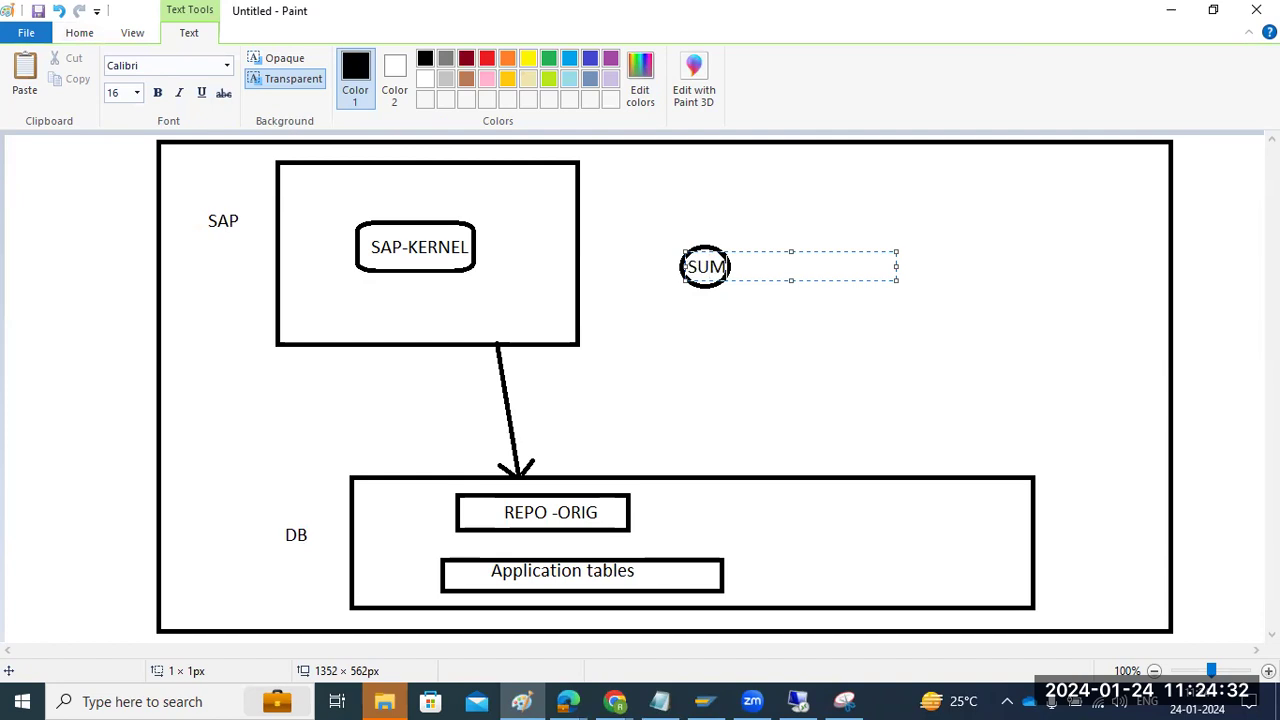
# Add the text HA below the SUM ellipse
pyautogui.click(651, 326)
pyautogui.click(651, 326)
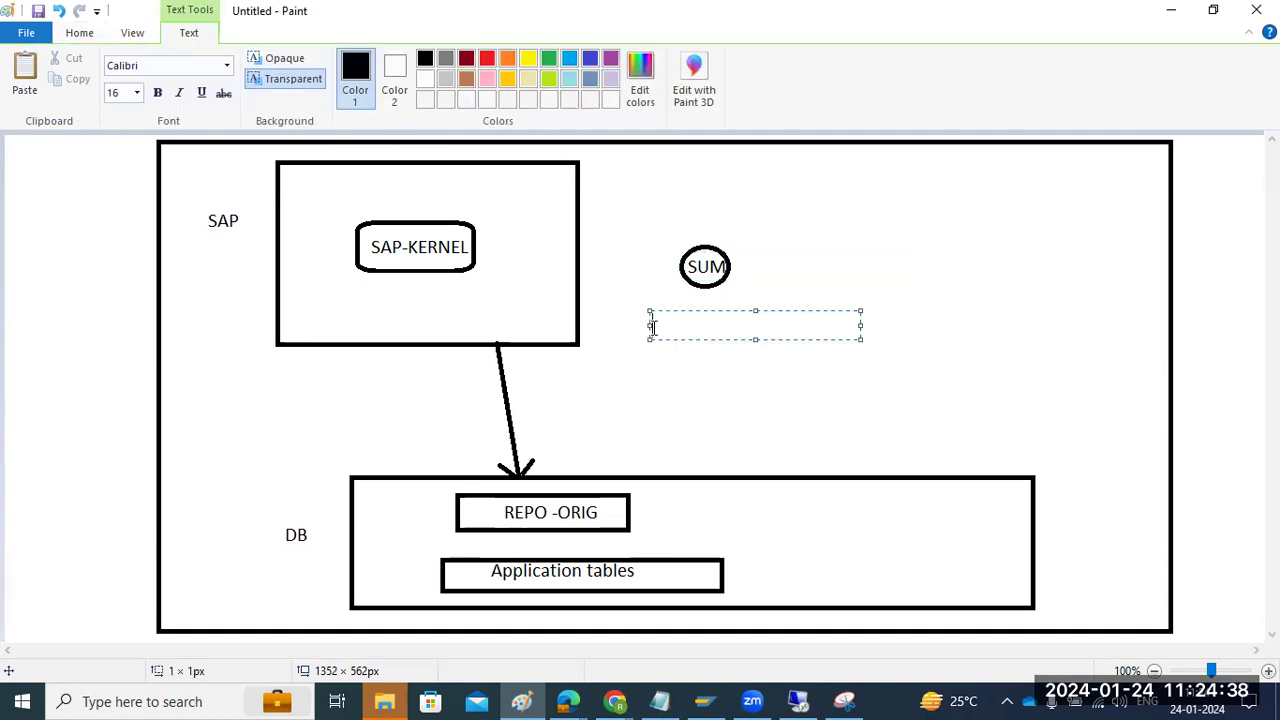
pyautogui.write('HA')
# Enclose the HA label in a red pentagon about 62 × 37 px
pyautogui.click(488, 60)
pyautogui.click(80, 32)
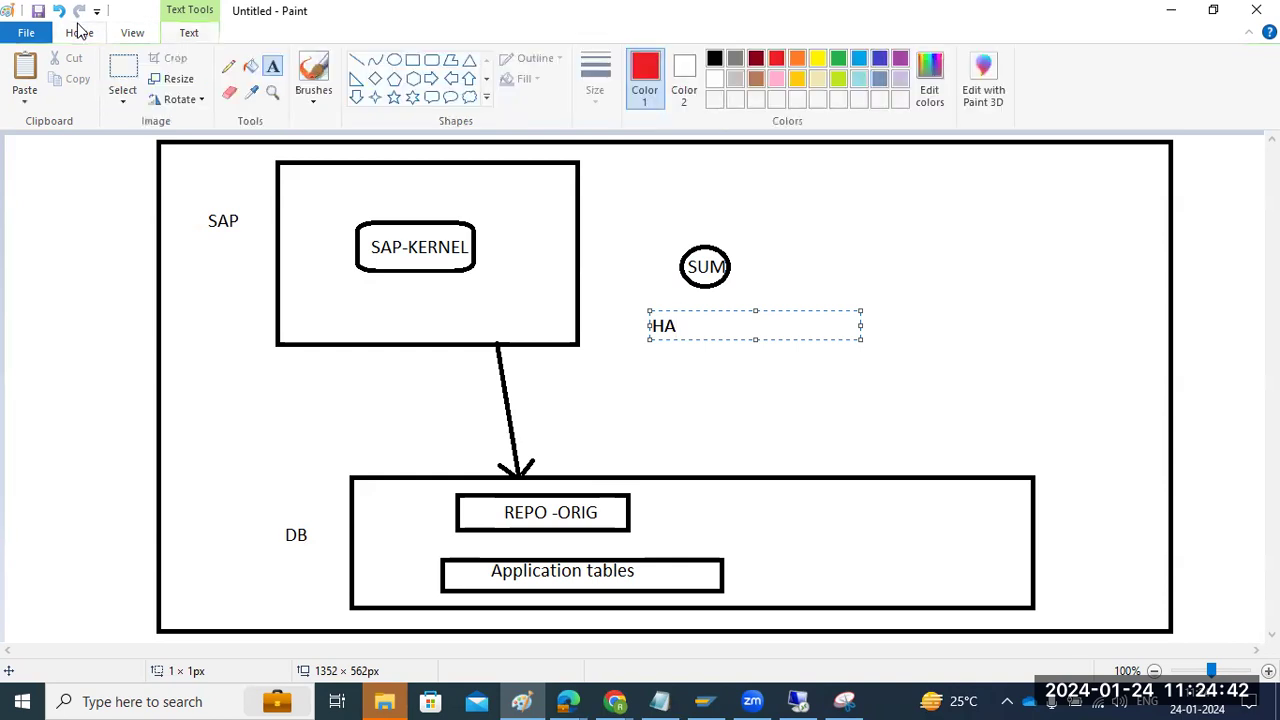
pyautogui.click(394, 78)
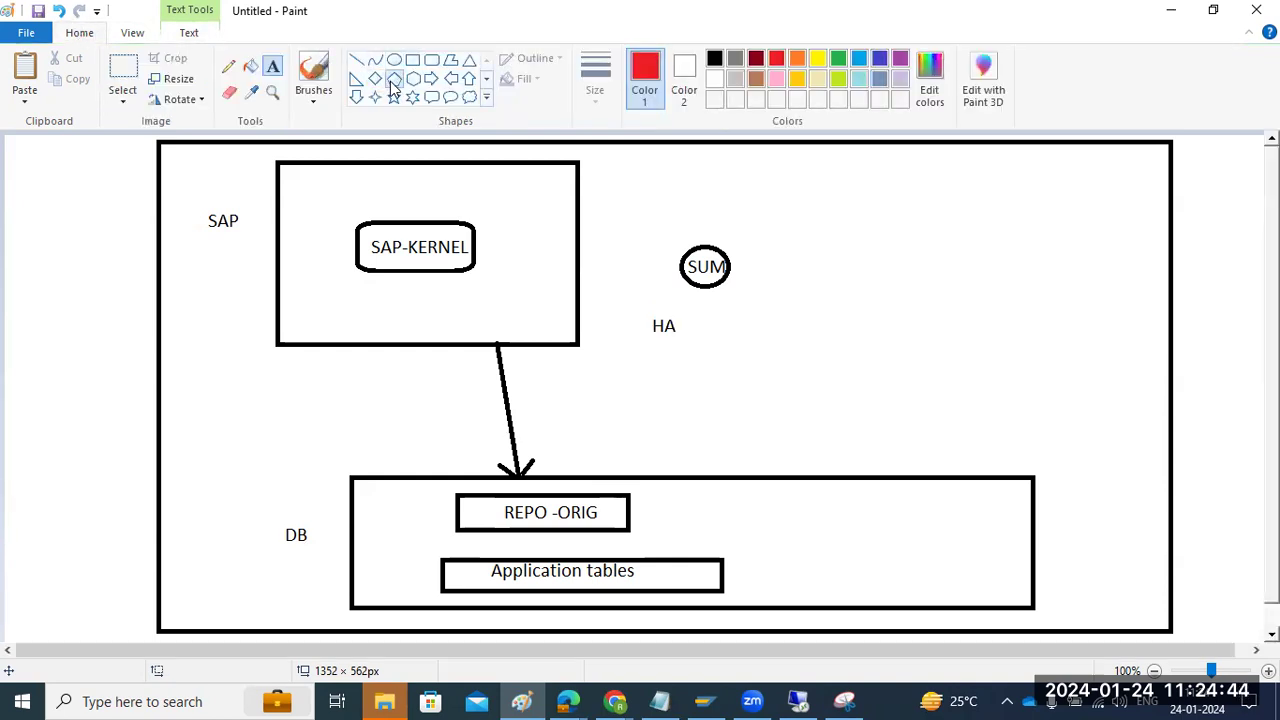
pyautogui.moveTo(627, 309); pyautogui.dragTo(690, 348)
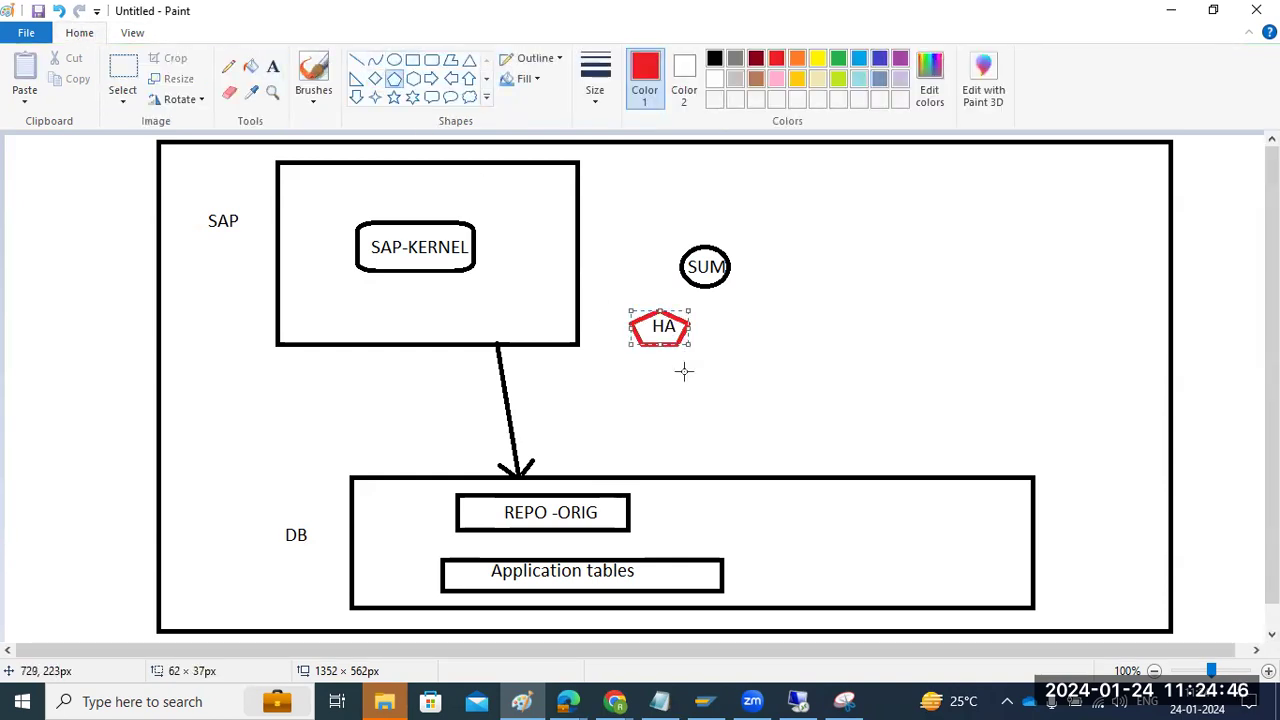
# Draw a black line from the SUM ellipse to the HA pentagon and a black arrow from the pentagon to the SAP box
pyautogui.click(357, 60)
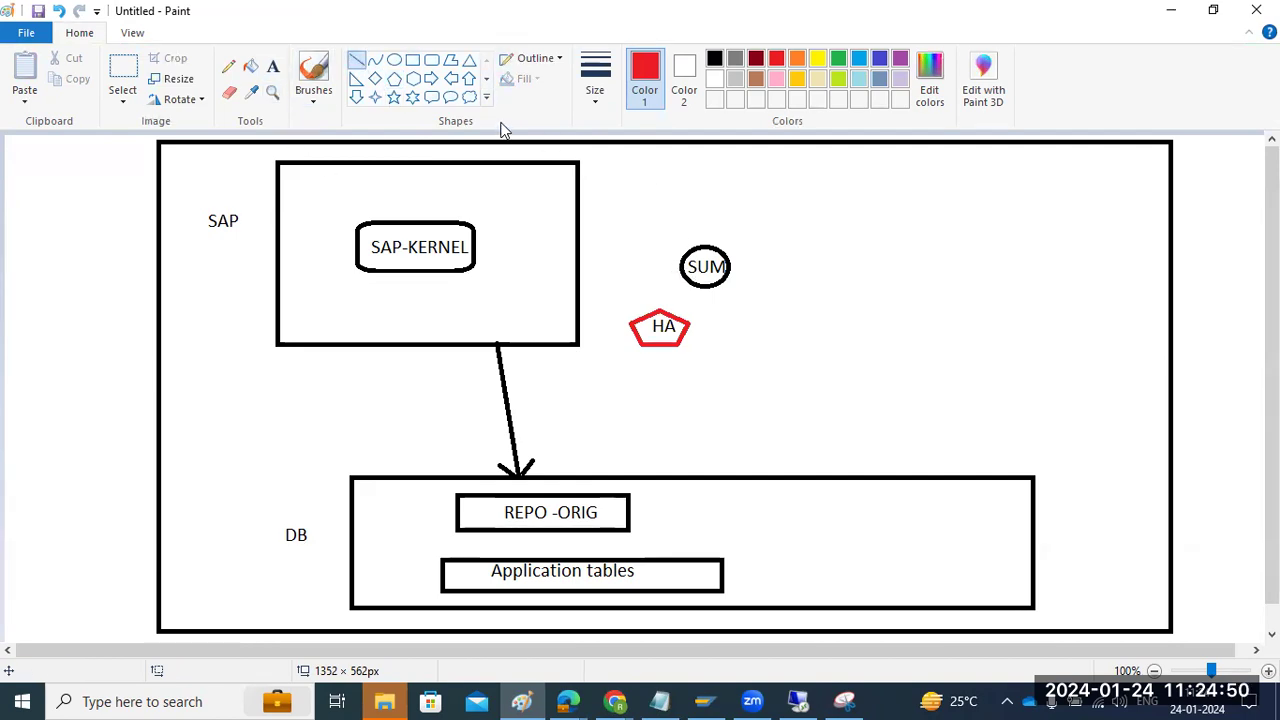
pyautogui.click(715, 62)
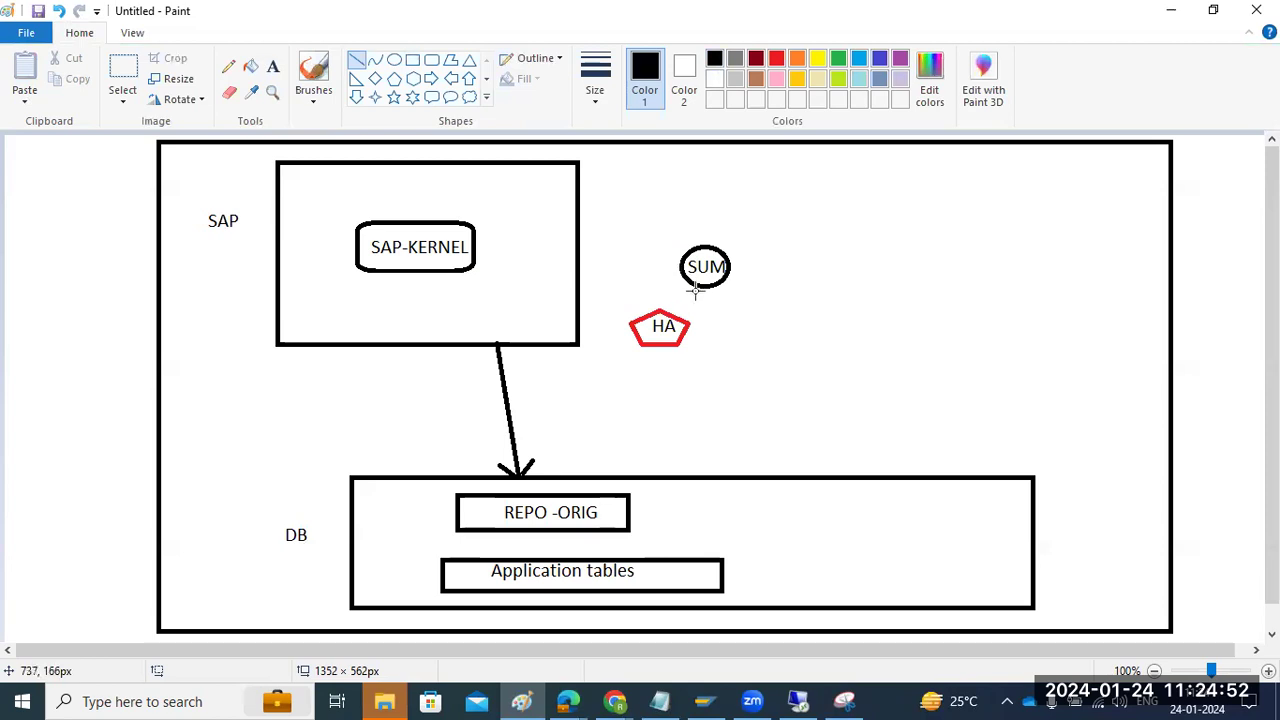
pyautogui.moveTo(692, 287)
pyautogui.mouseDown()
pyautogui.moveTo(580, 264)
pyautogui.moveTo(675, 302)
pyautogui.moveTo(675, 318)
pyautogui.moveTo(585, 300)
pyautogui.moveTo(580, 277)
pyautogui.moveTo(565, 294)
pyautogui.moveTo(570, 280)
pyautogui.mouseUp()
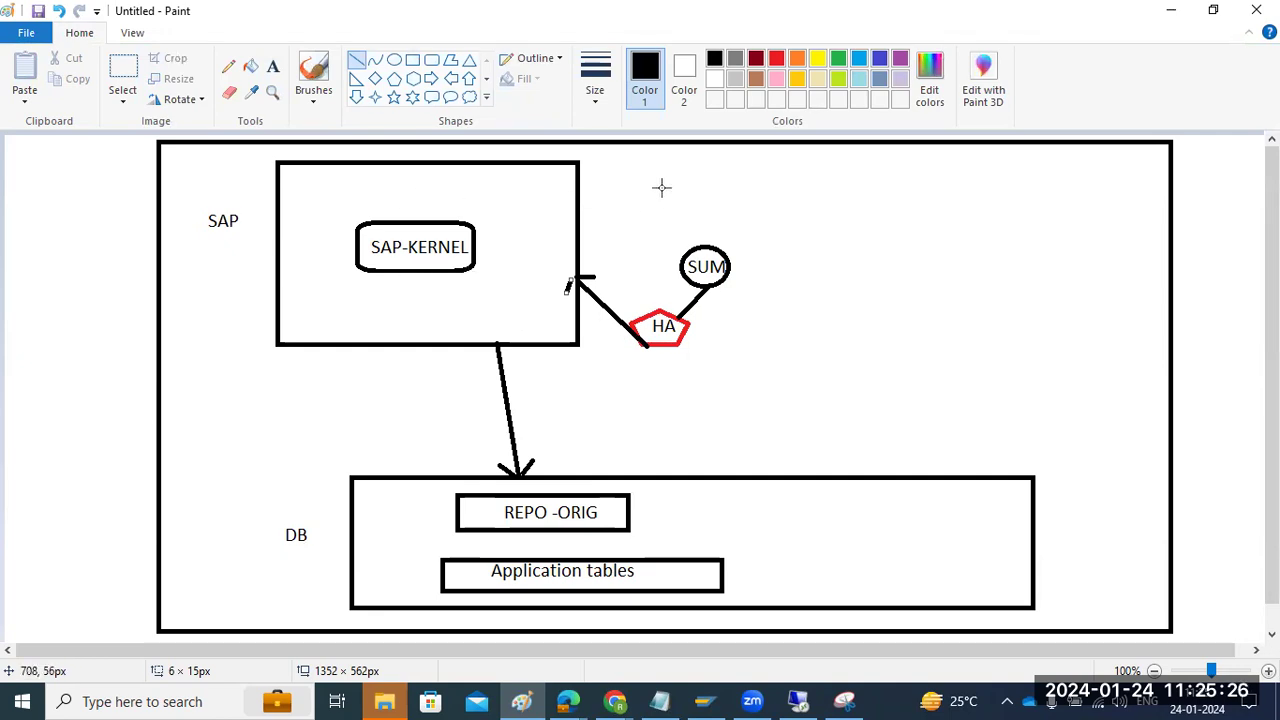
# Add a text column outside the large frame, beside the SAP label, listing EX, CON, CHECK, PRE, EXE and POST
pyautogui.click(273, 67)
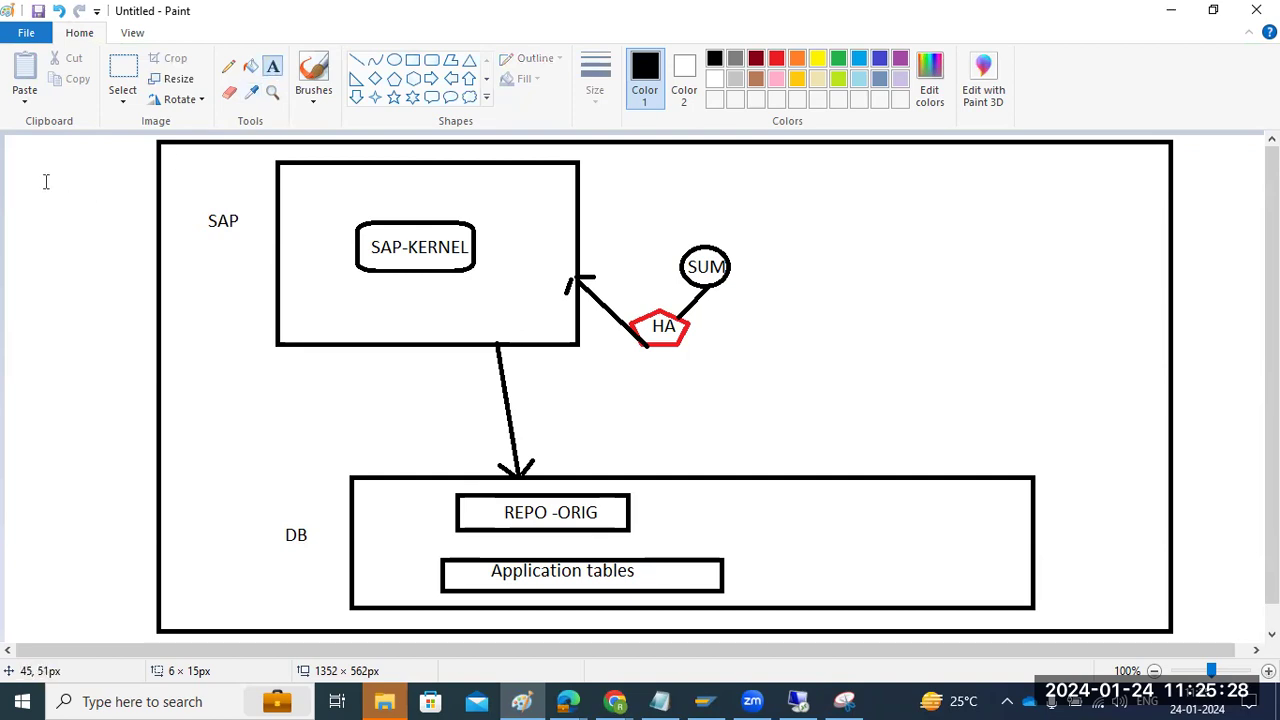
pyautogui.moveTo(22, 160); pyautogui.dragTo(107, 611)
pyautogui.write('E')
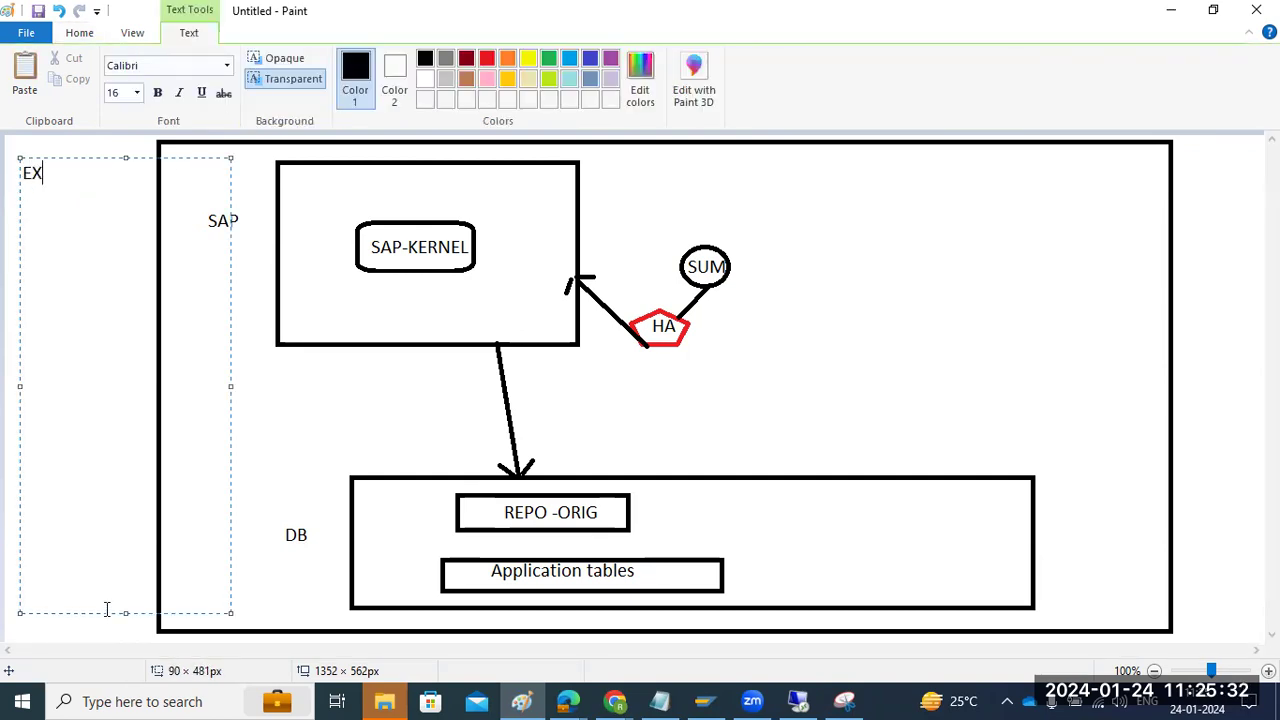
pyautogui.write('X')
pyautogui.press('Return')
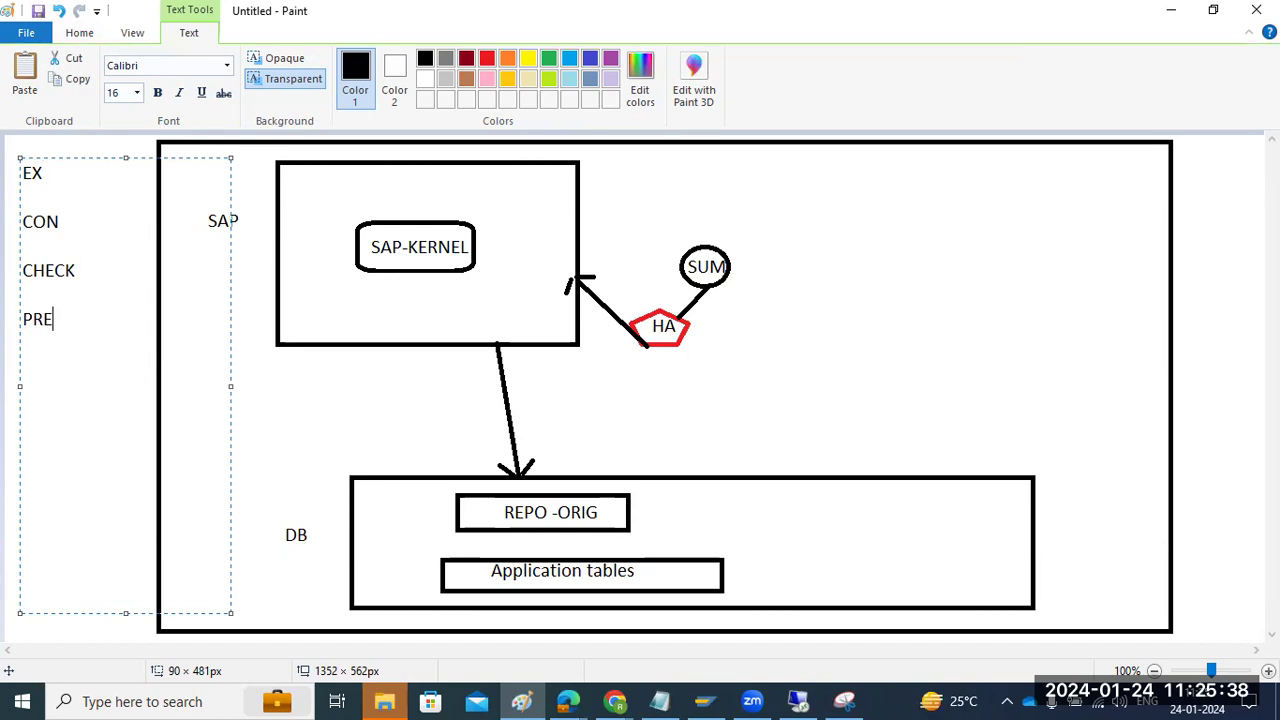
pyautogui.write('EX')
pyautogui.write('OST')
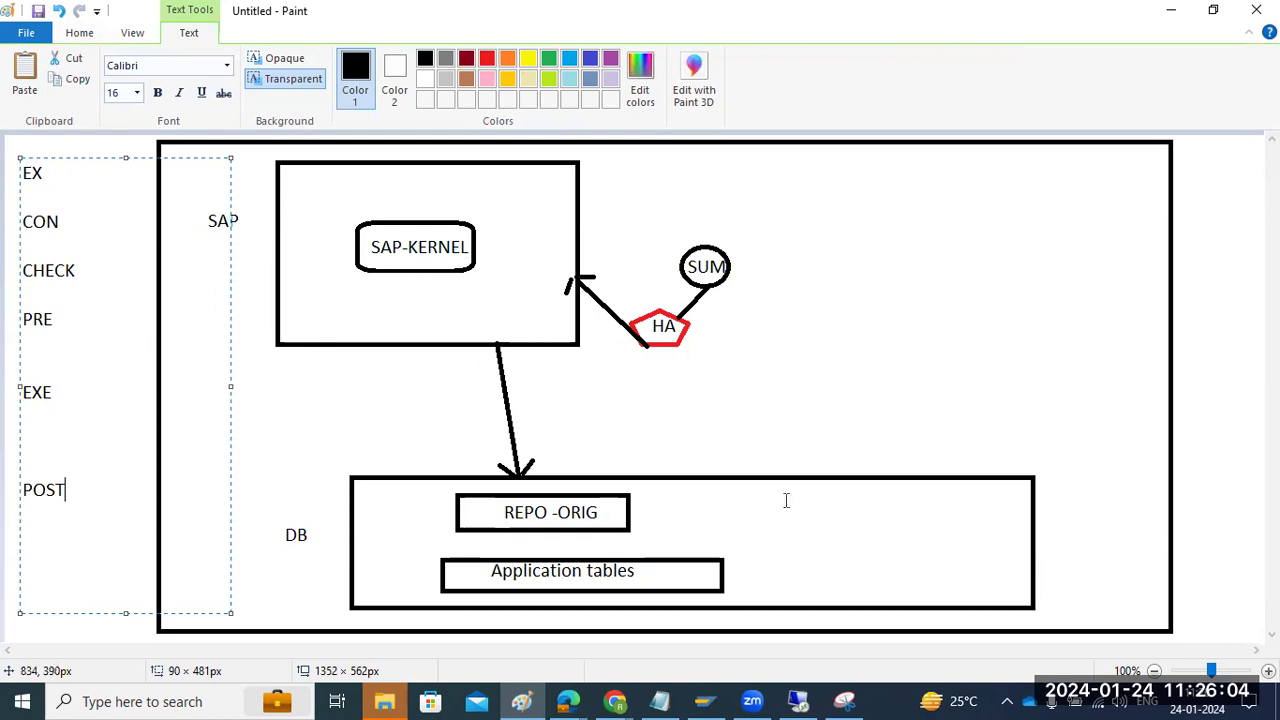
# Switch to Software Update Manager in the remote session, disable the COMPINFO_EHP breakpoint, turn off single step mode and continue the procedure
pyautogui.click(797, 701)
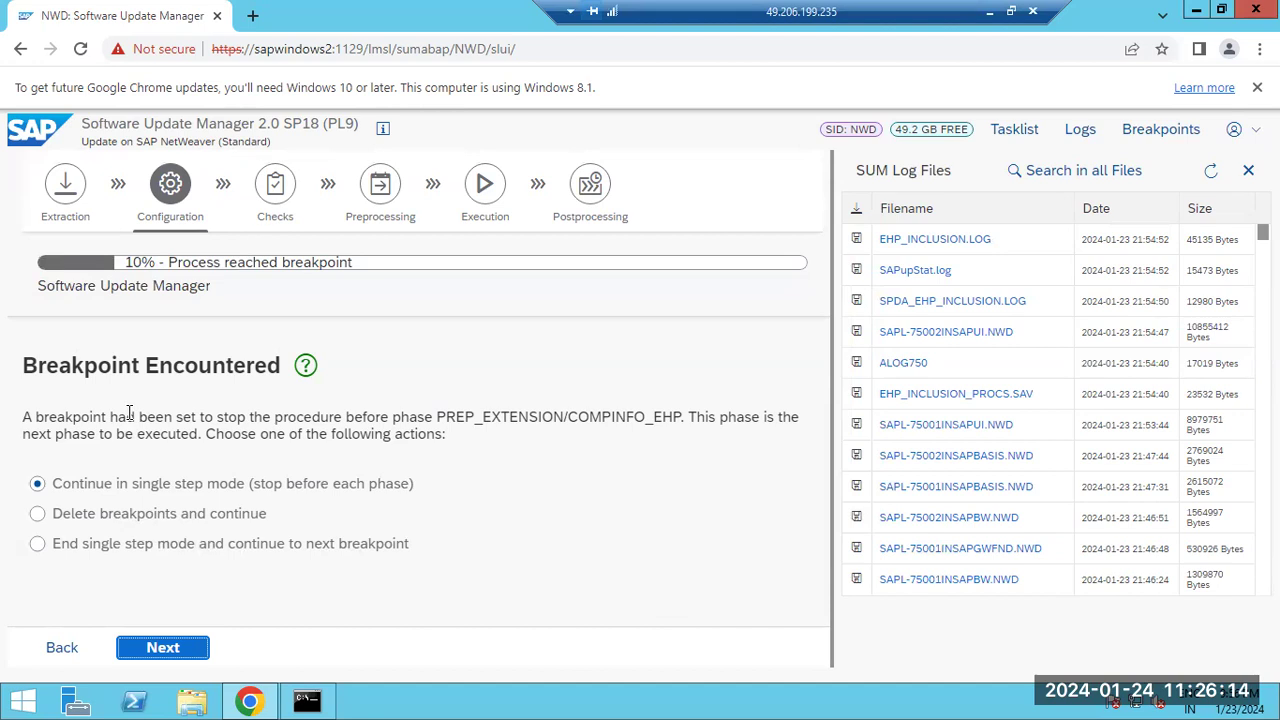
pyautogui.click(1160, 136)
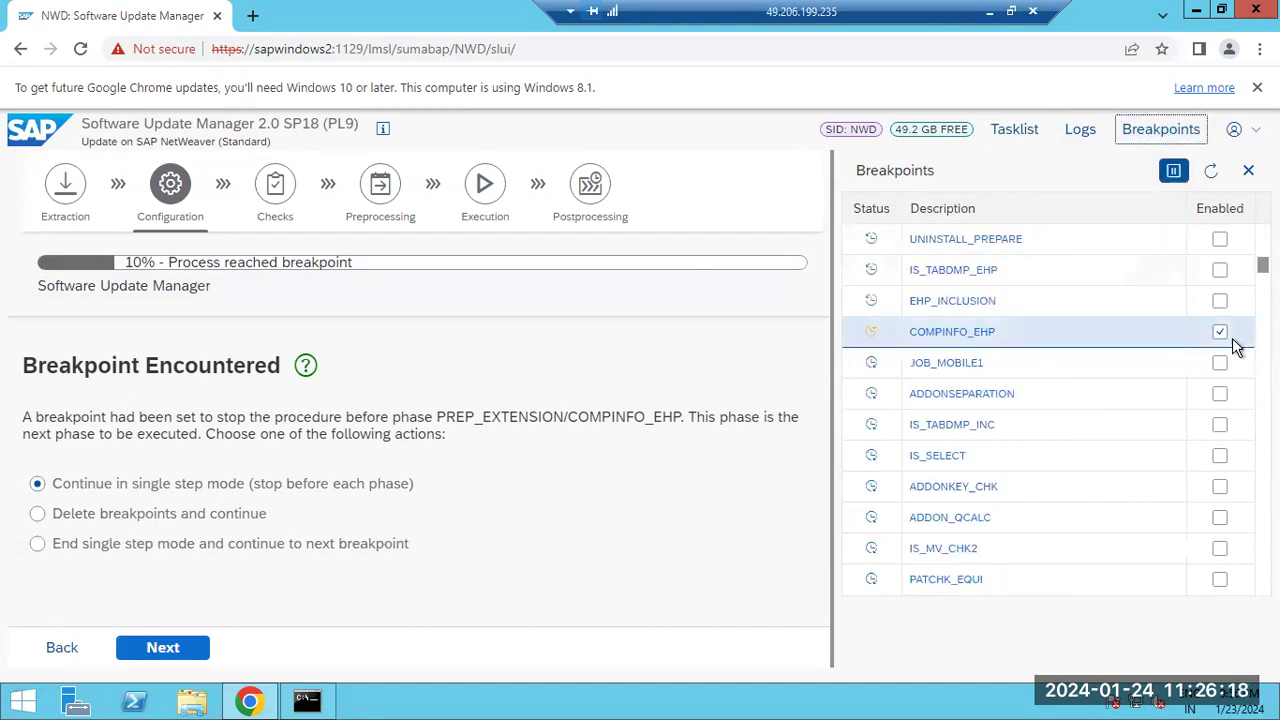
pyautogui.click(1220, 333)
pyautogui.click(1172, 171)
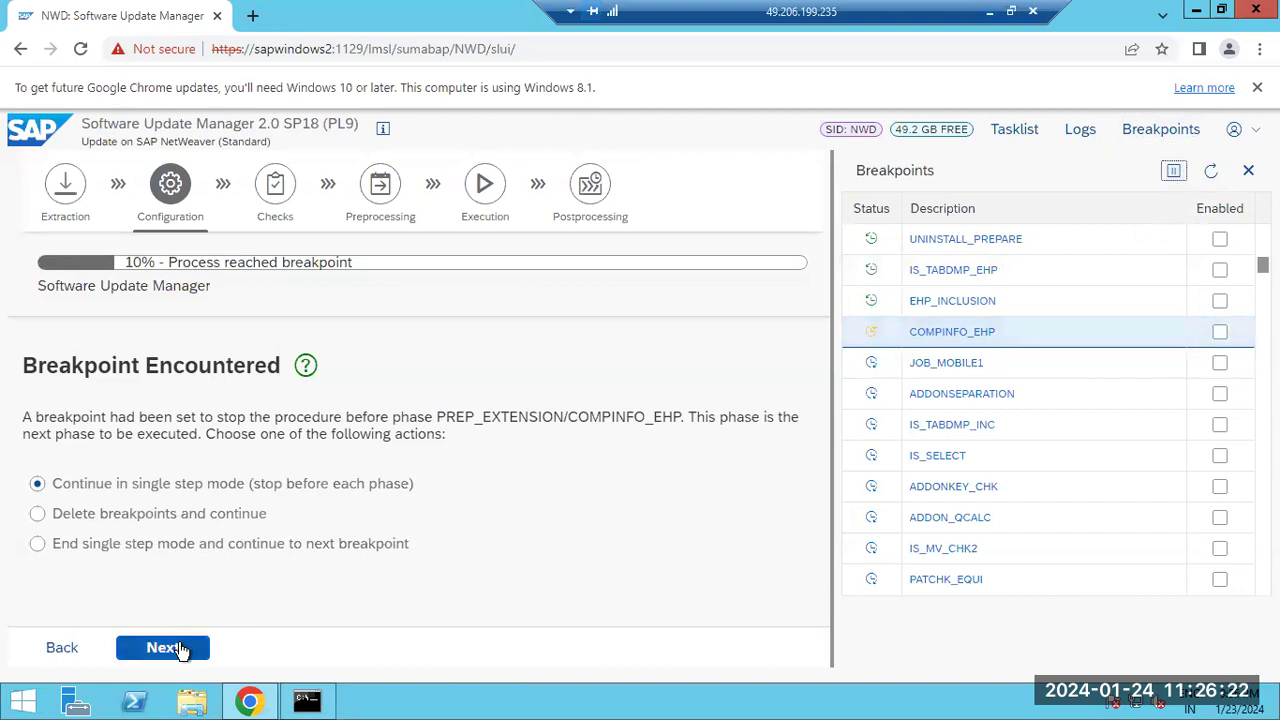
pyautogui.click(178, 648)
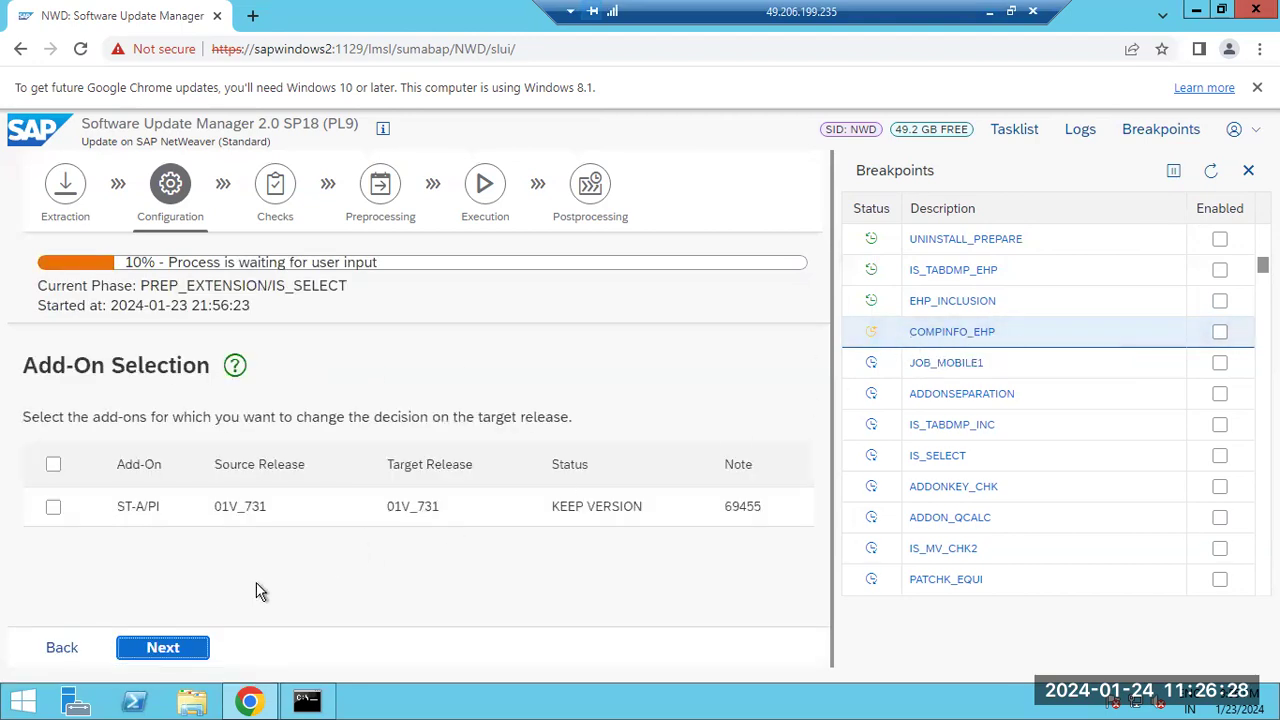
# Continue past the add-on selection with ST-A/PI left unselected, and refresh the breakpoint list
pyautogui.moveTo(102, 419); pyautogui.dragTo(449, 417)
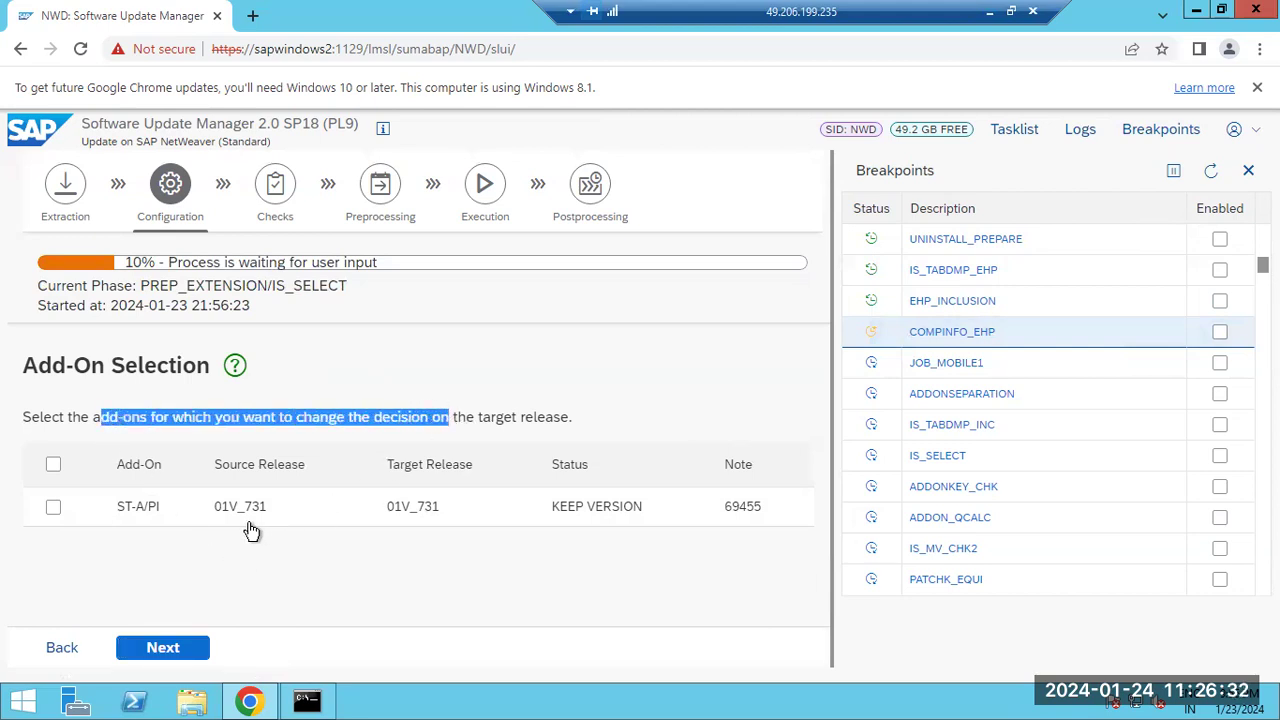
pyautogui.click(160, 646)
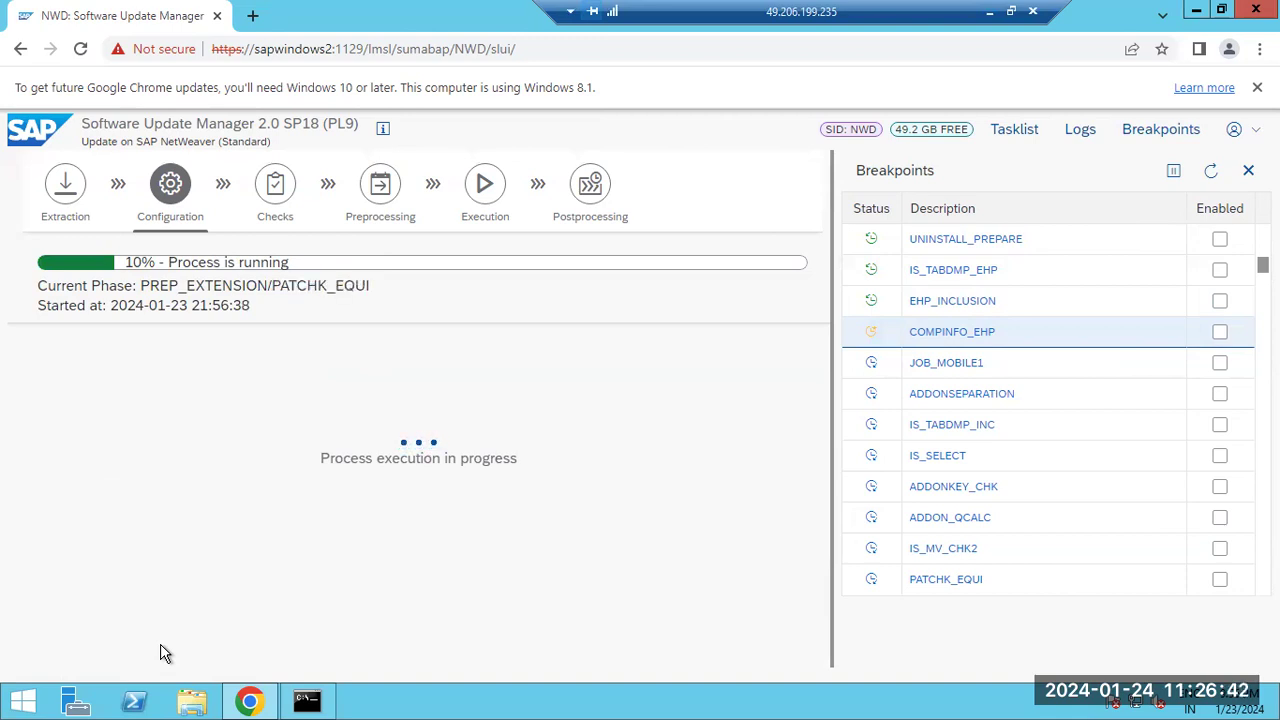
pyautogui.click(1212, 176)
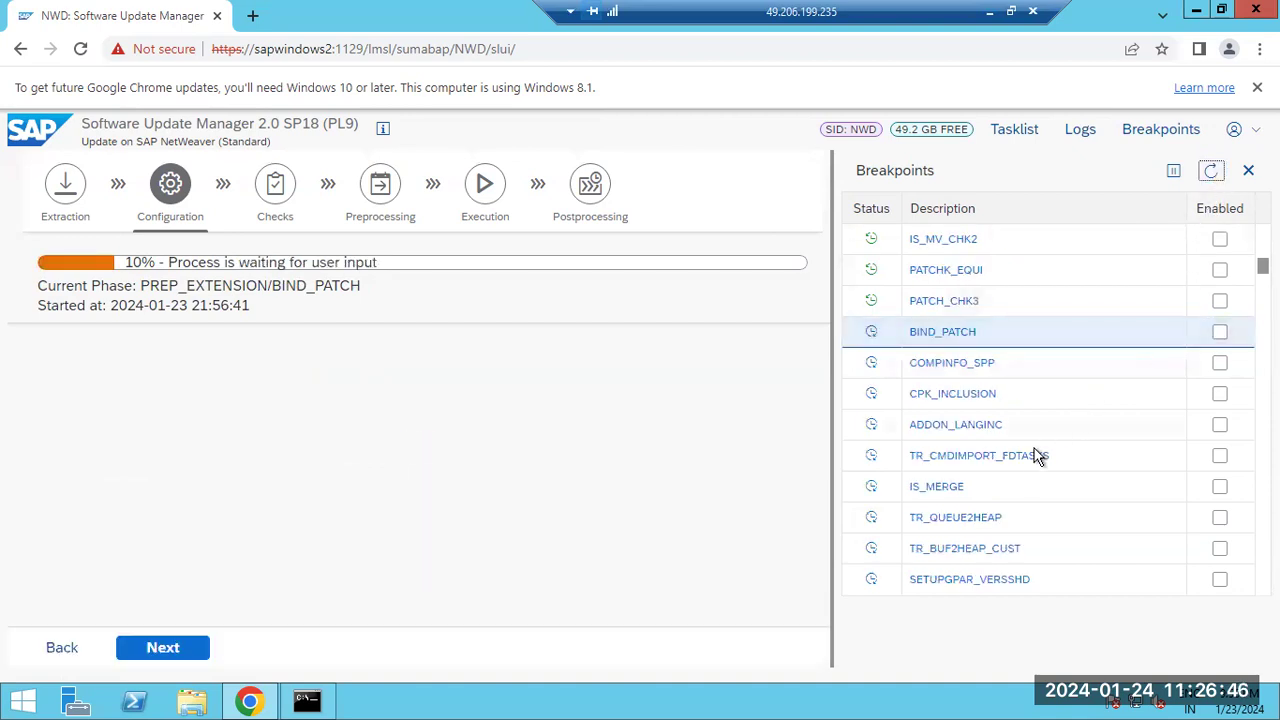
# Review the component target levels down to ST-PI and continue with the proposed levels
pyautogui.scroll(-10, 440, 463)
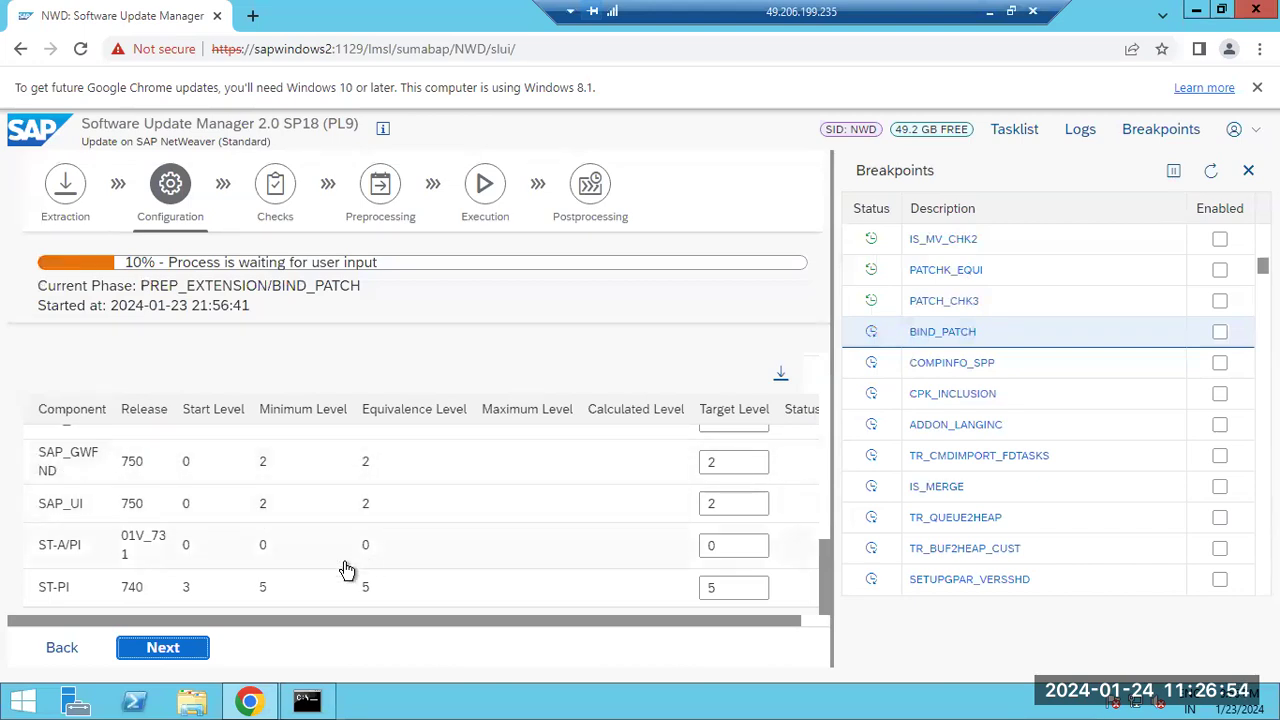
pyautogui.click(725, 591)
pyautogui.click(156, 654)
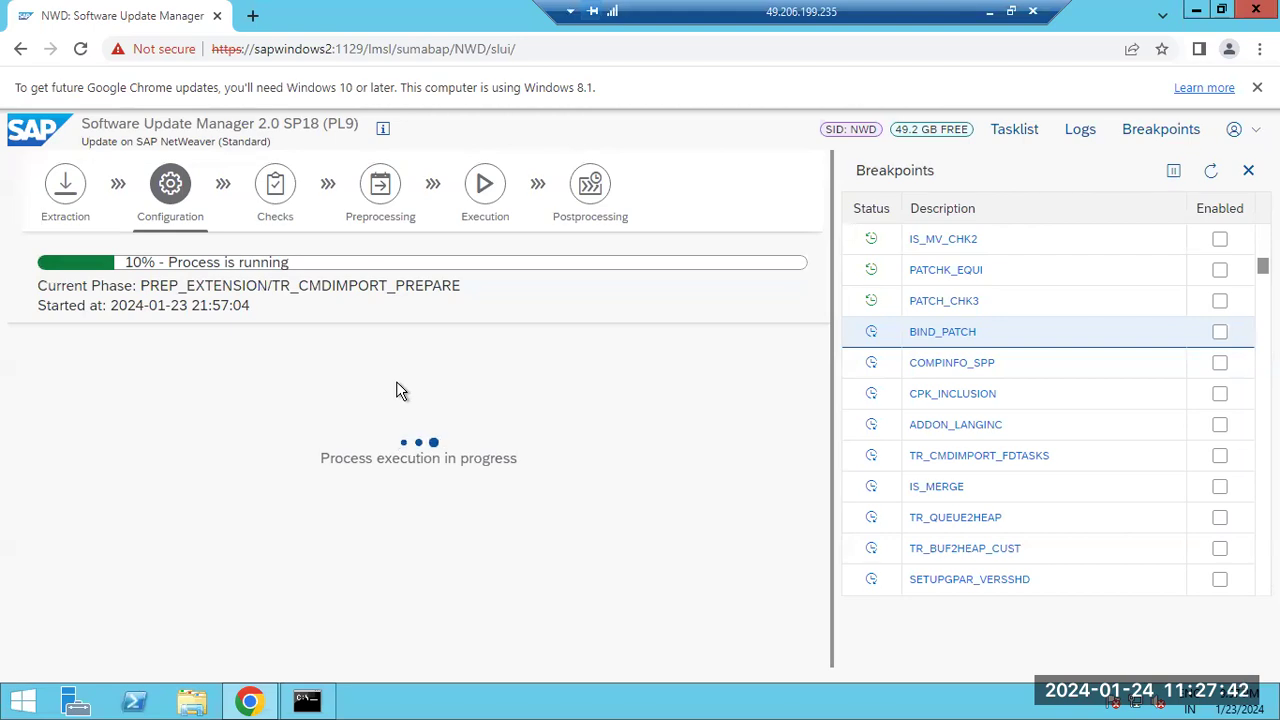
# Check the running configuration phase in the Tasklist and look through the SUM log files
pyautogui.click(1016, 134)
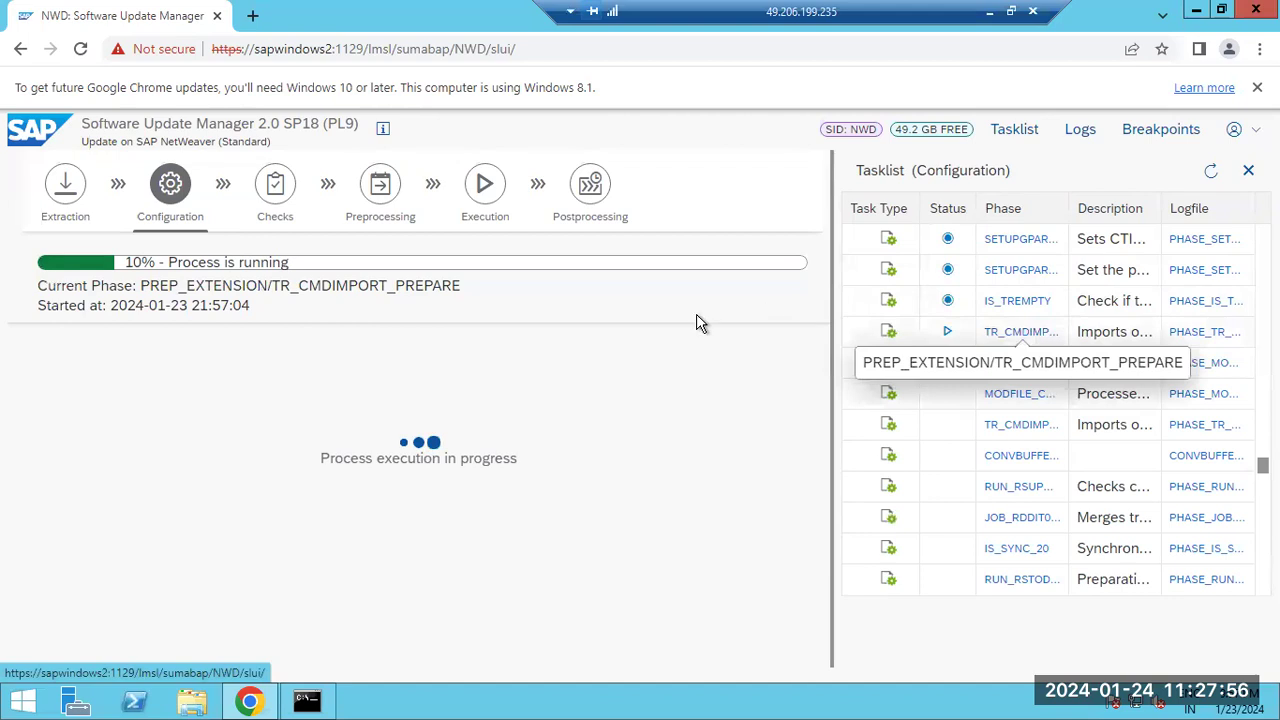
pyautogui.click(1070, 140)
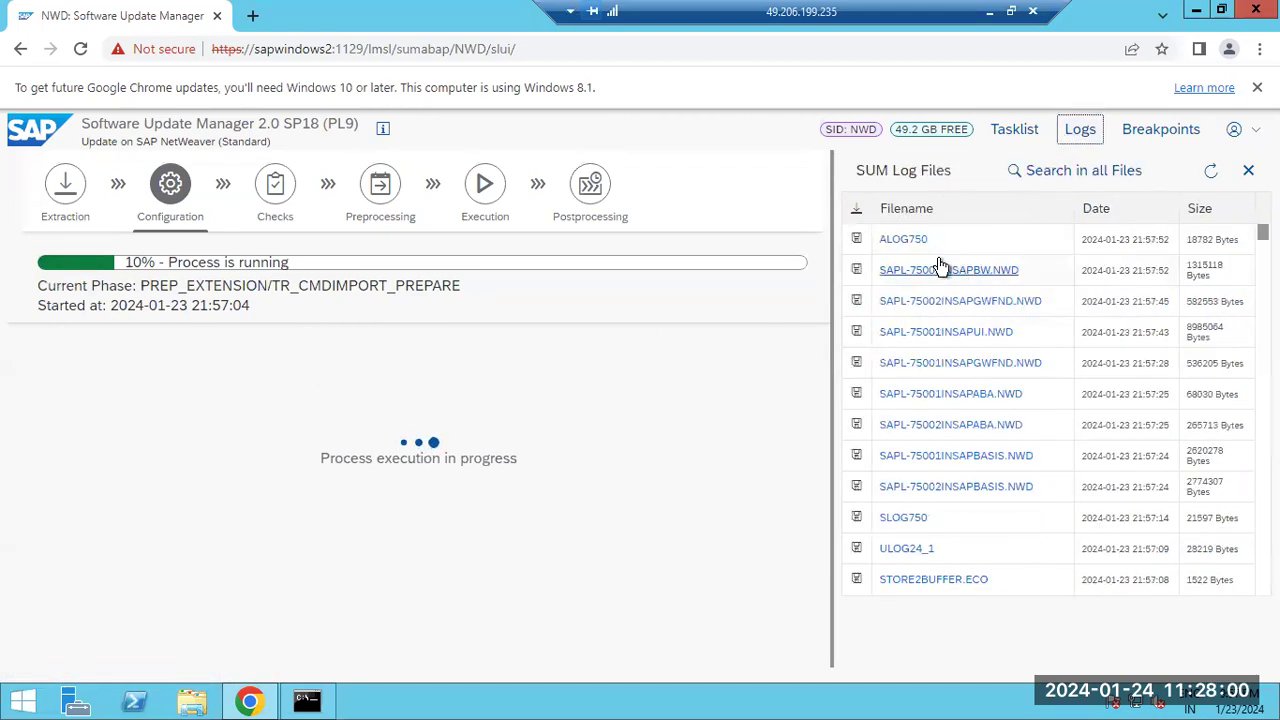
pyautogui.click(1015, 135)
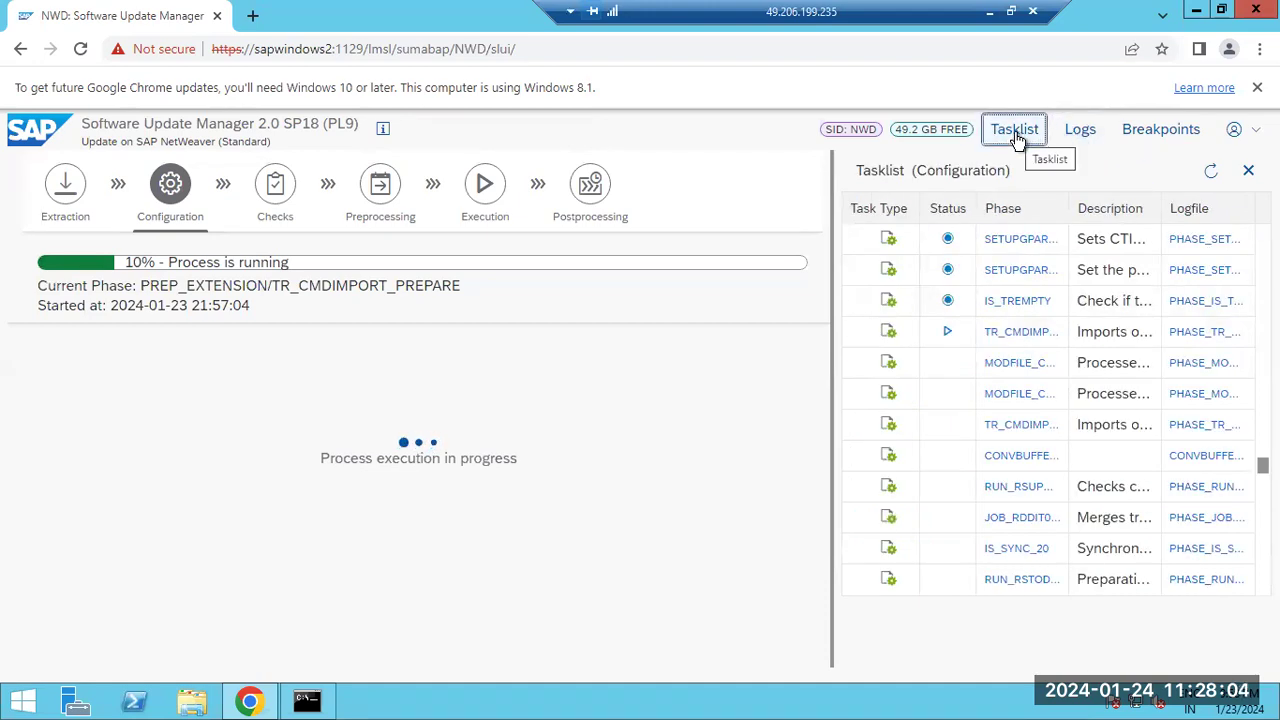
# Switch to File Explorer and browse to the usr\sap\NWD\SUM\abap folder on drive E
pyautogui.click(193, 702)
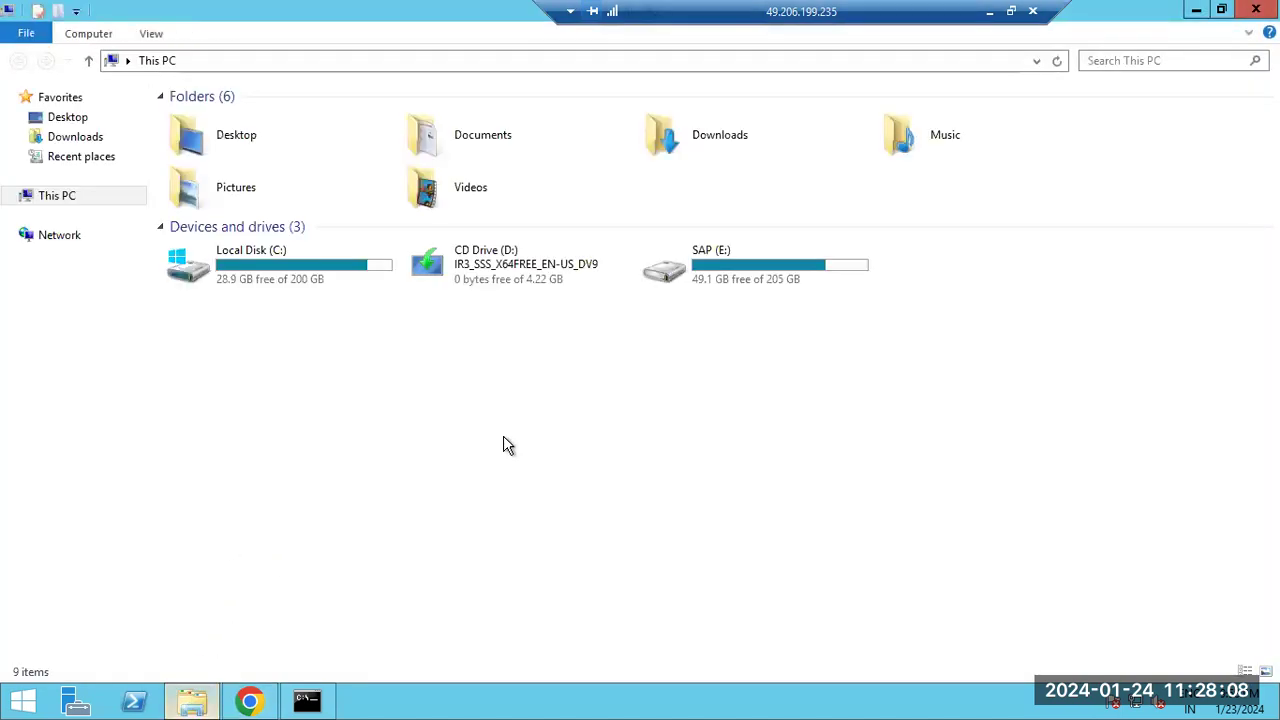
pyautogui.doubleClick(771, 275)
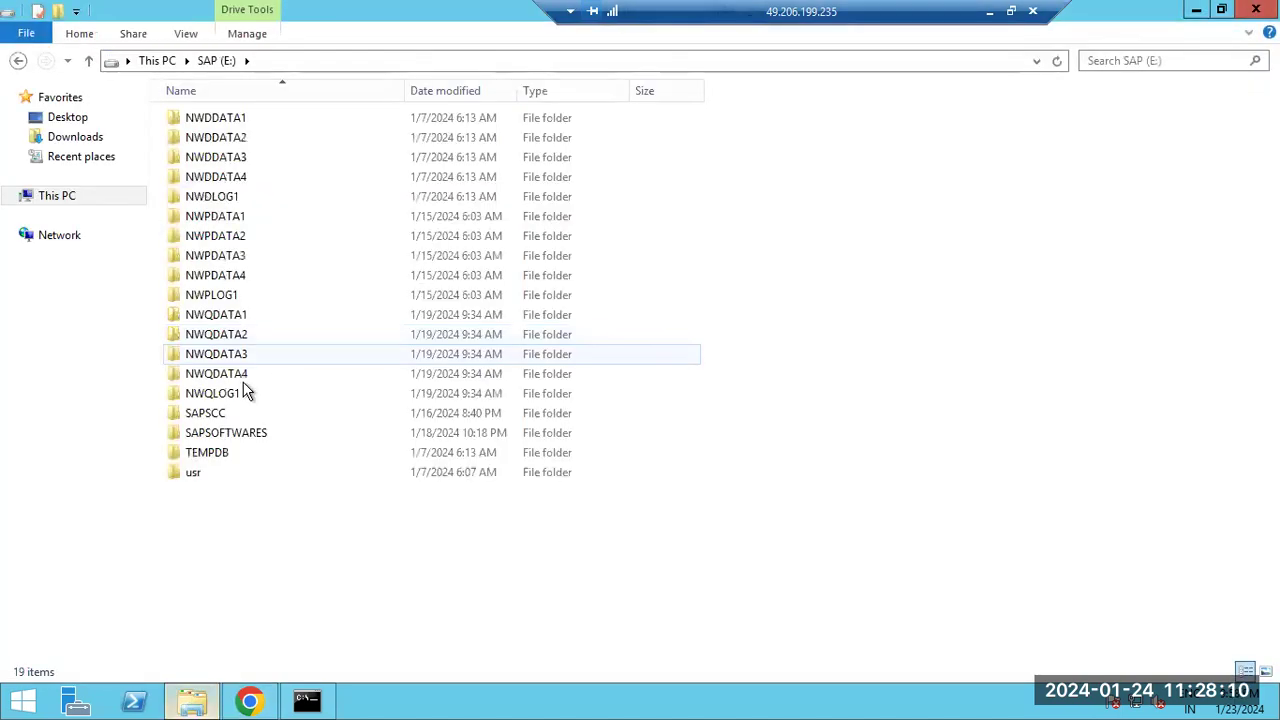
pyautogui.doubleClick(185, 478)
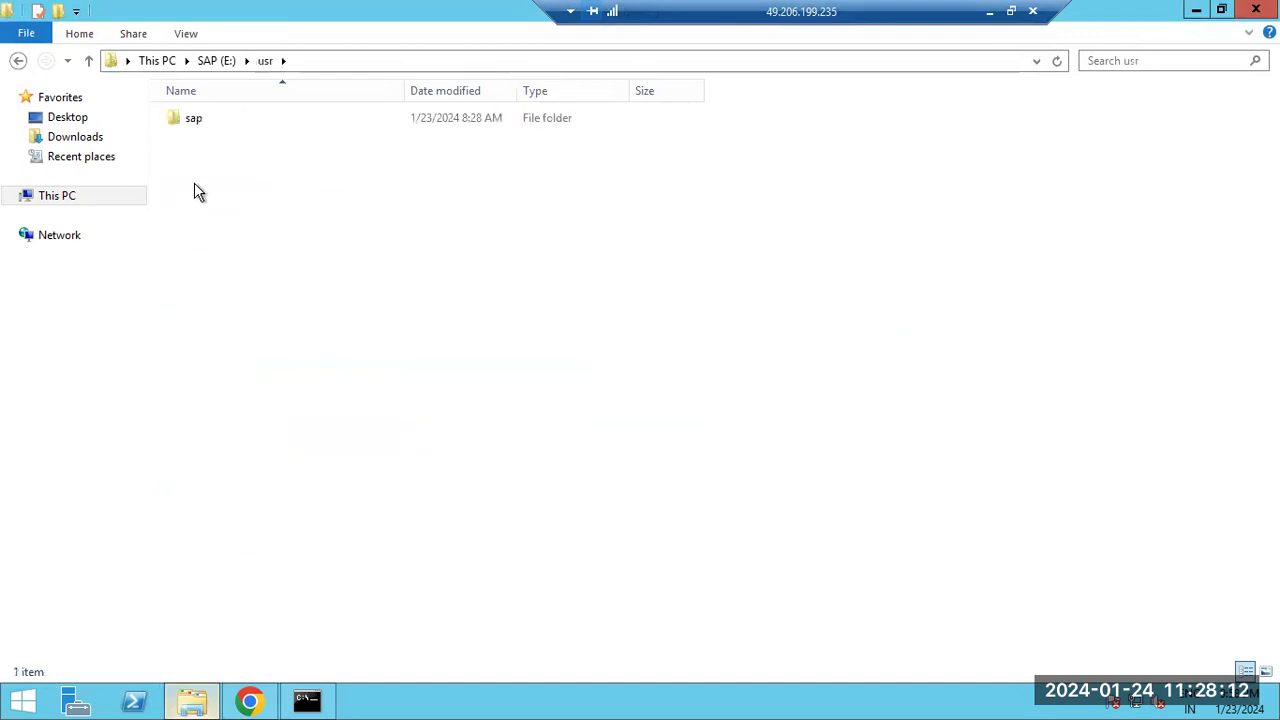
pyautogui.doubleClick(193, 119)
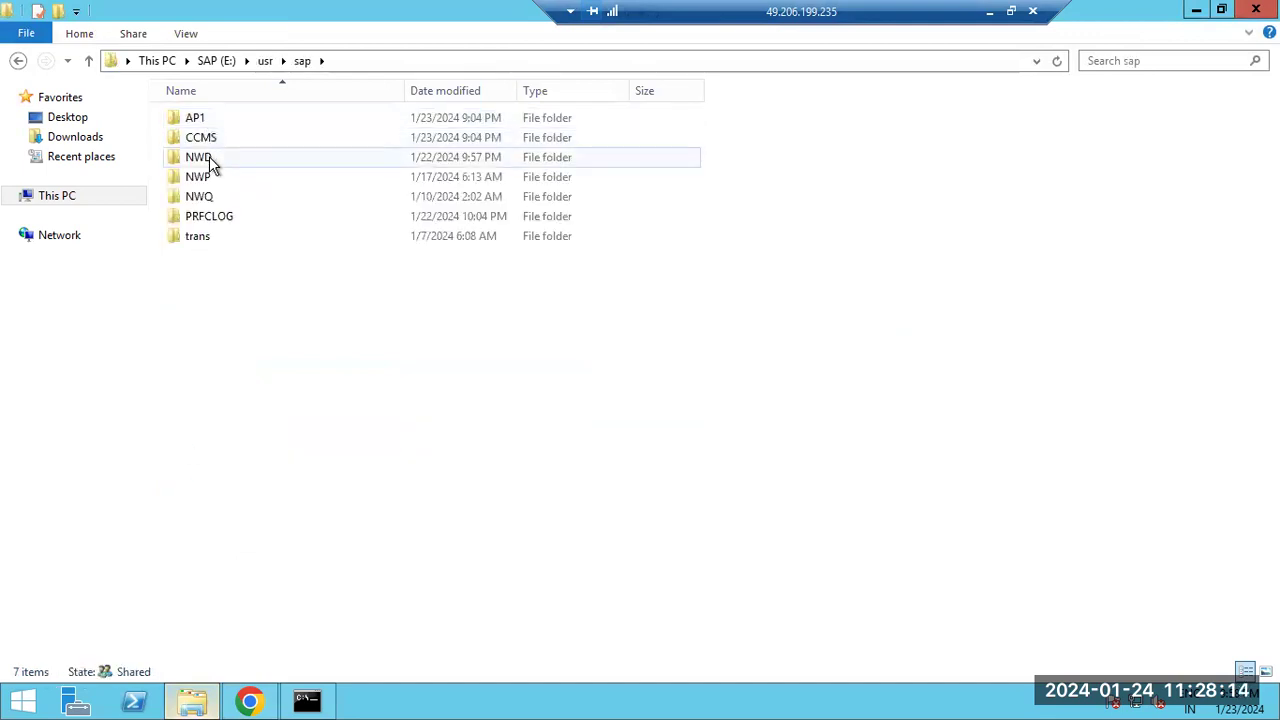
pyautogui.doubleClick(209, 156)
pyautogui.doubleClick(204, 176)
pyautogui.doubleClick(205, 122)
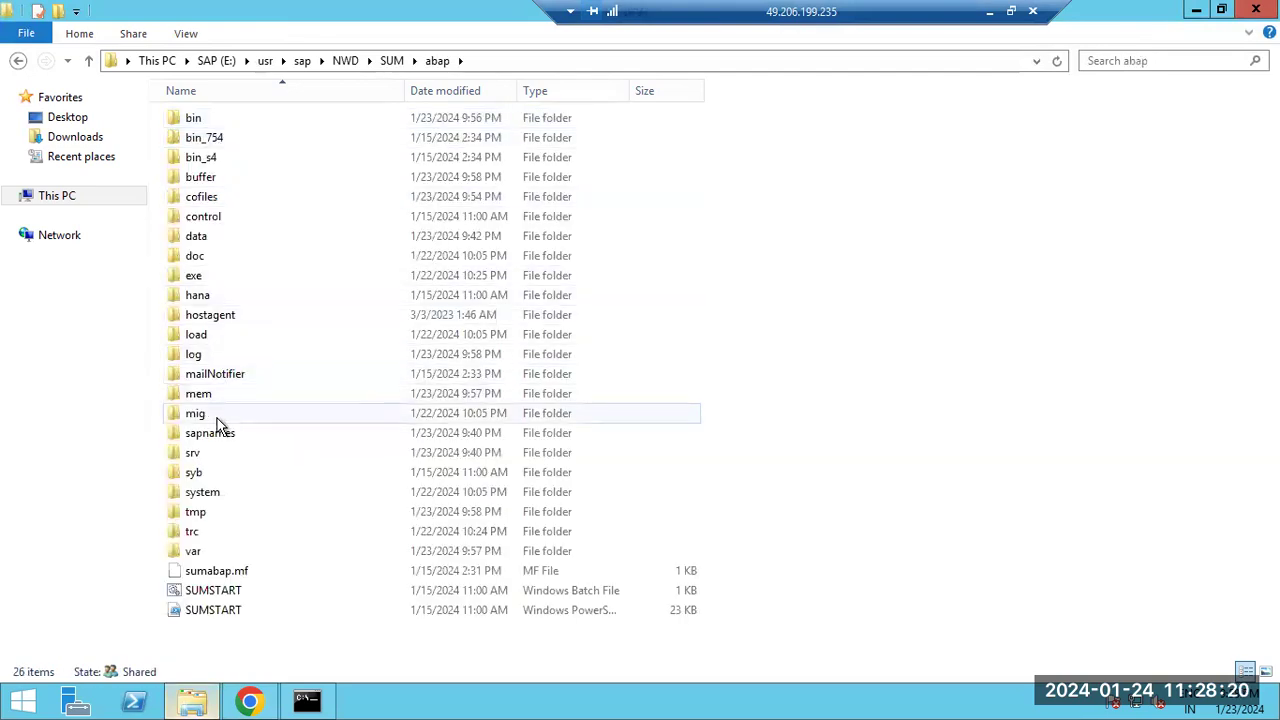
# Inspect the contents of the system and exe subfolders, returning to the abap folder after each
pyautogui.doubleClick(210, 500)
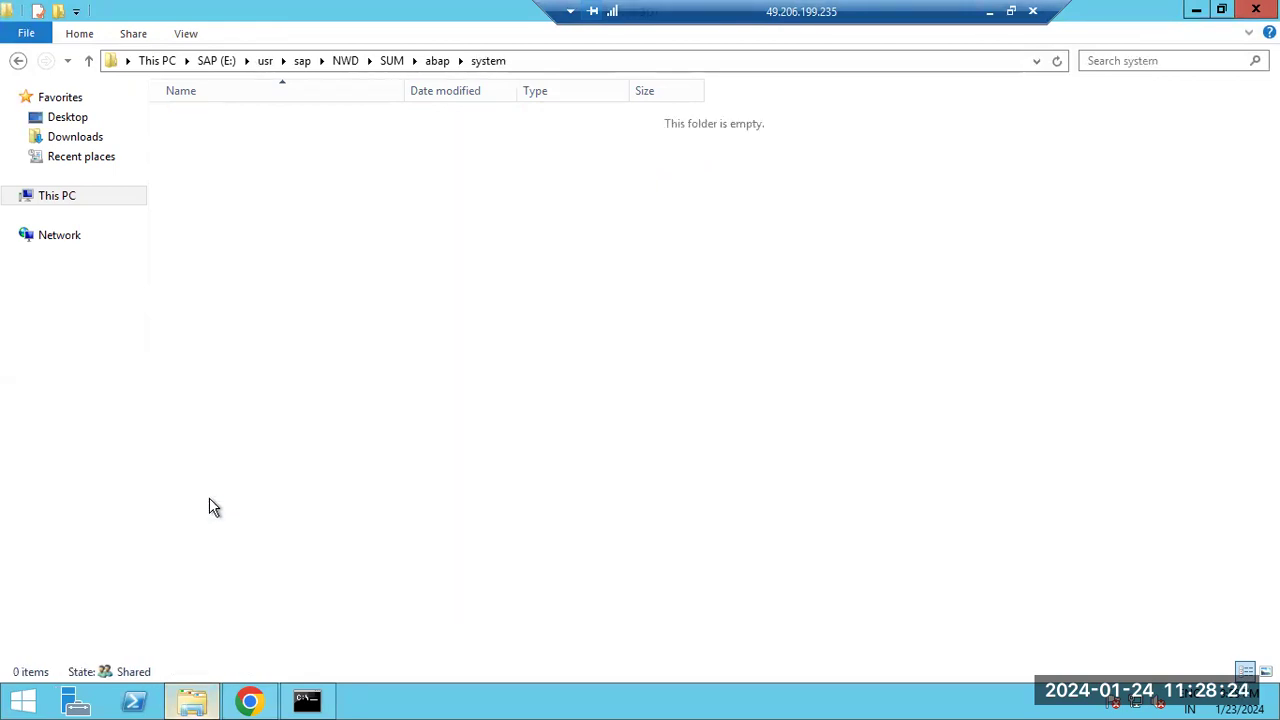
pyautogui.click(436, 63)
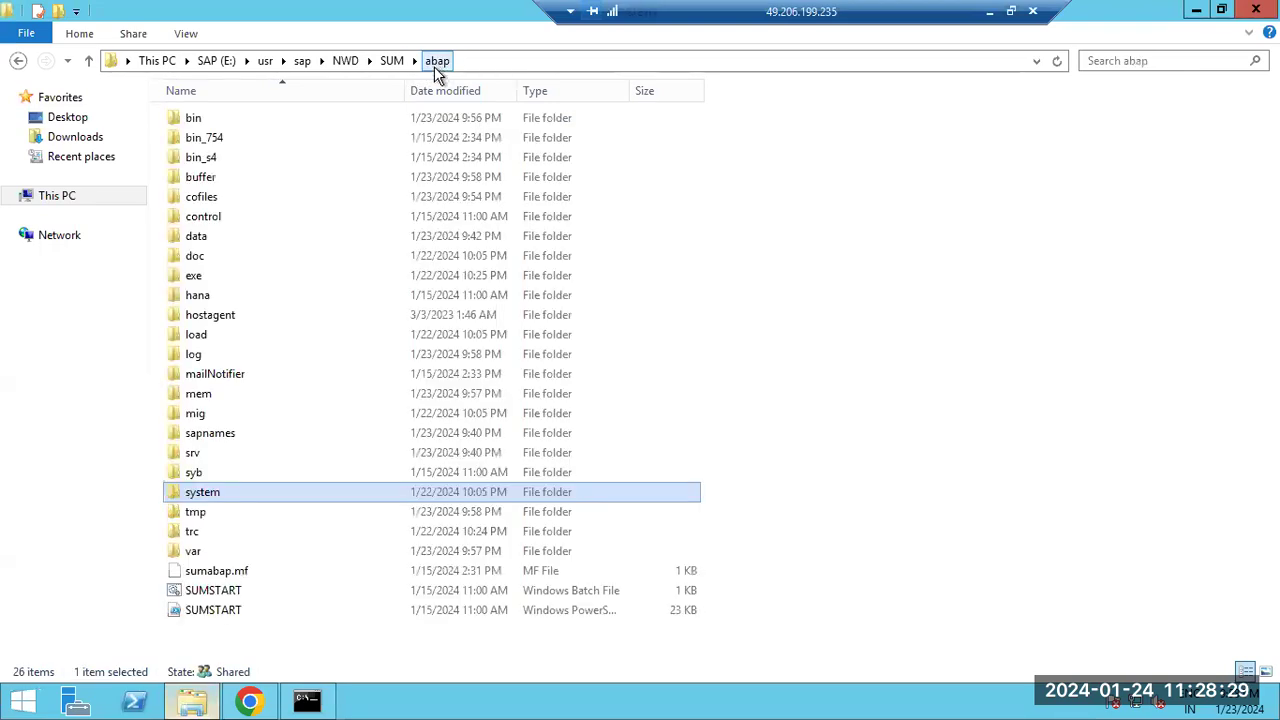
pyautogui.click(197, 279)
pyautogui.doubleClick(197, 279)
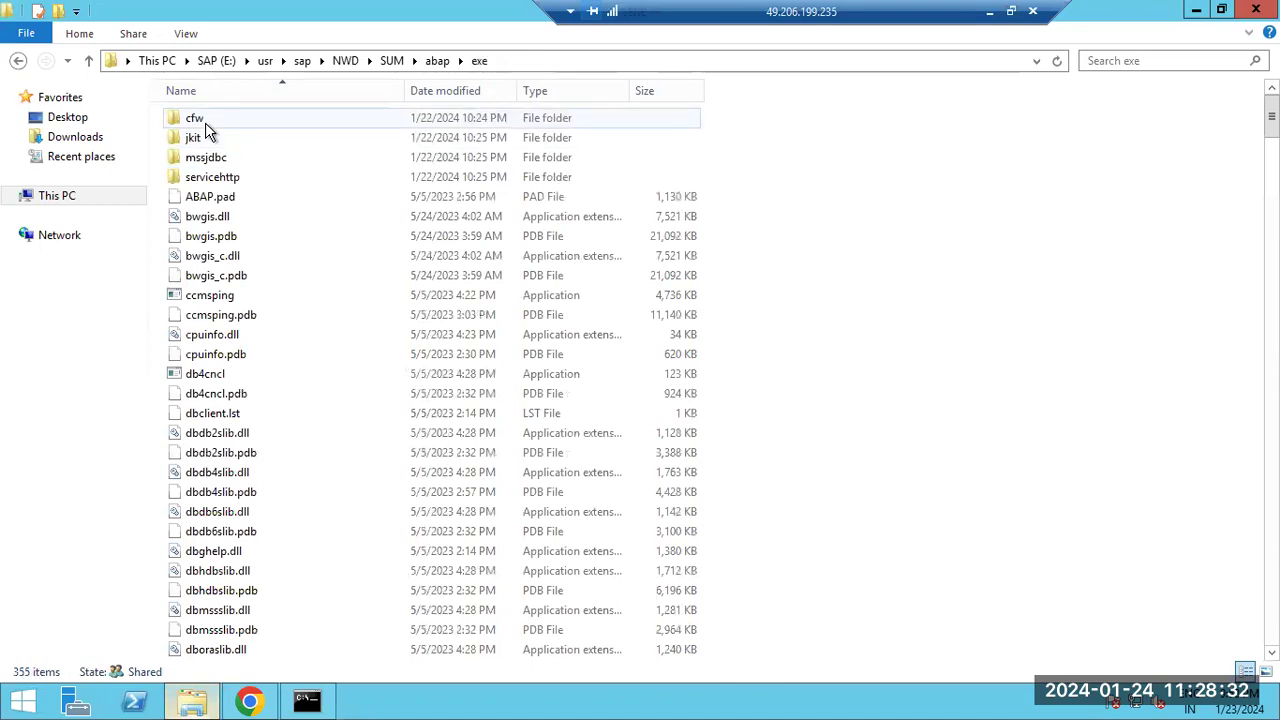
pyautogui.click(436, 61)
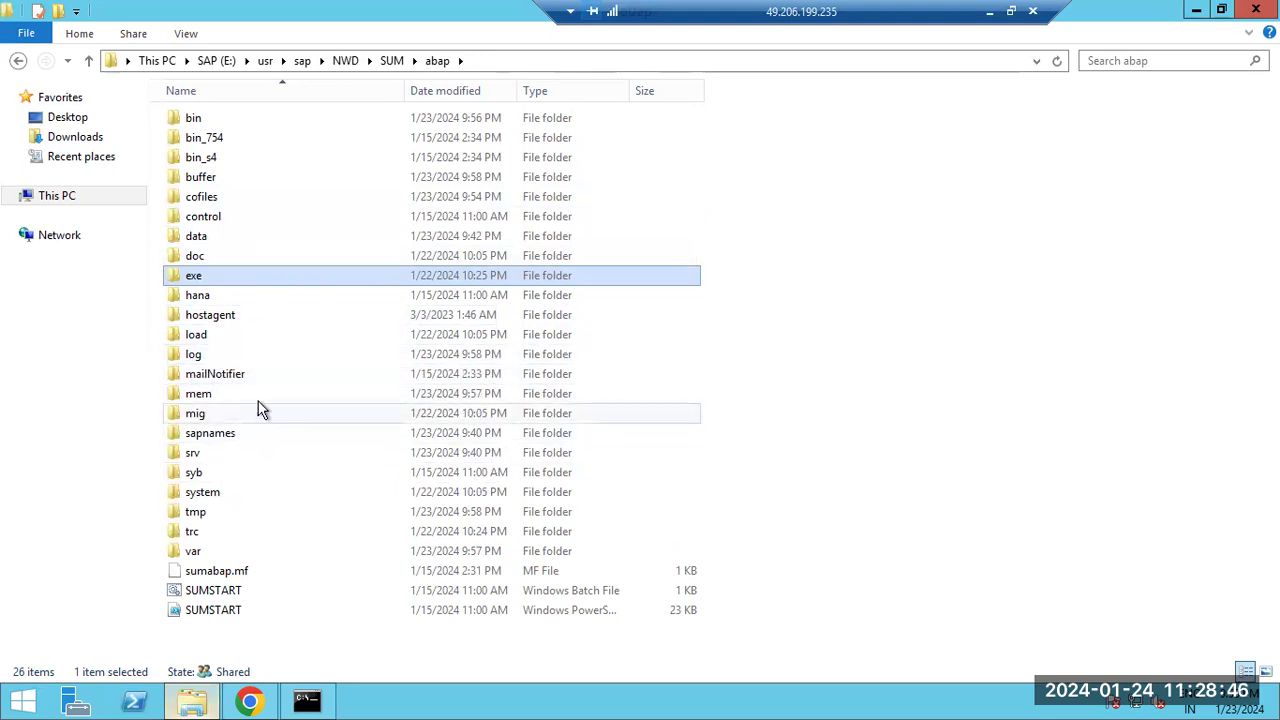
# Switch back to Software Update Manager and refresh the Tasklist, then view the Paint diagram briefly and return to the update progress
pyautogui.click(246, 700)
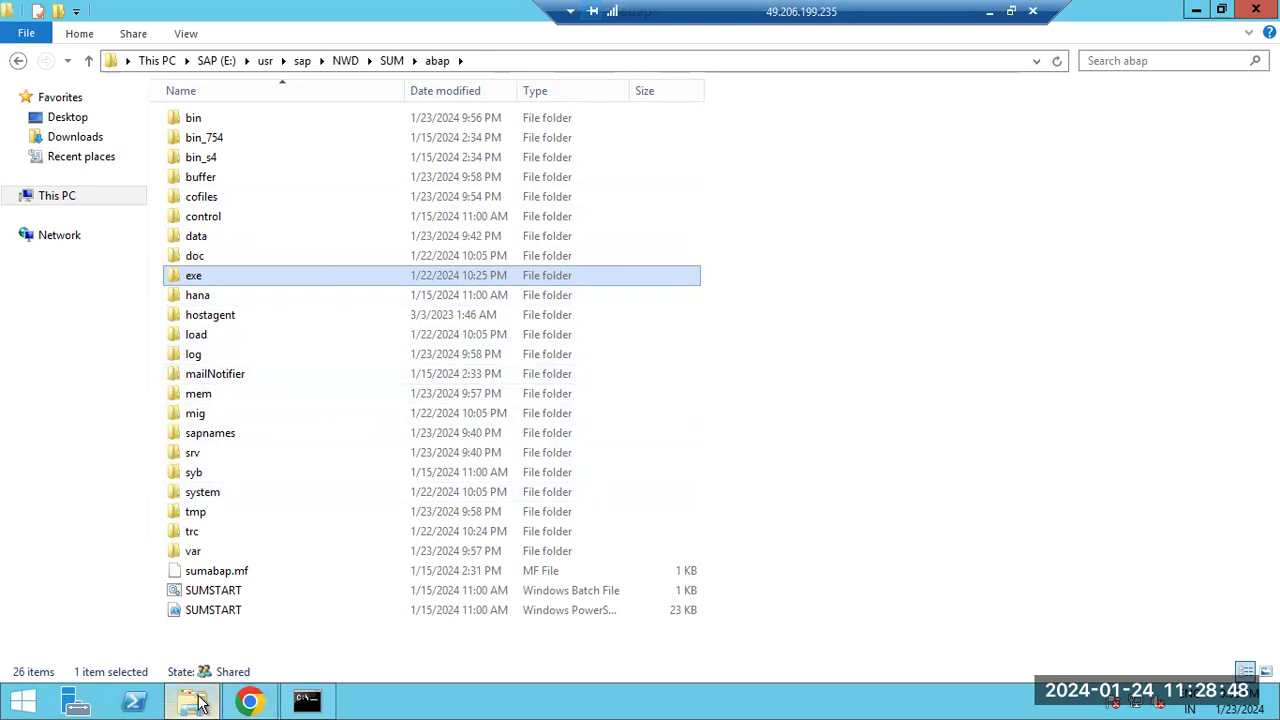
pyautogui.click(1209, 172)
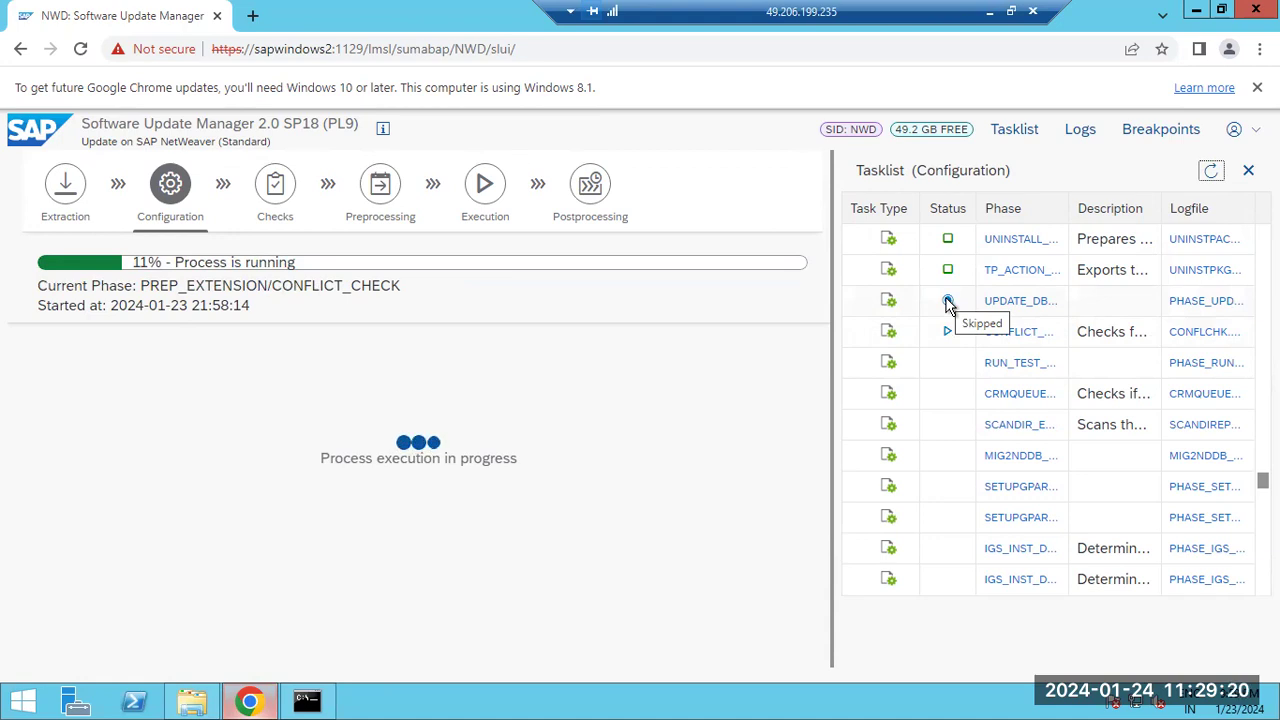
pyautogui.click(989, 22)
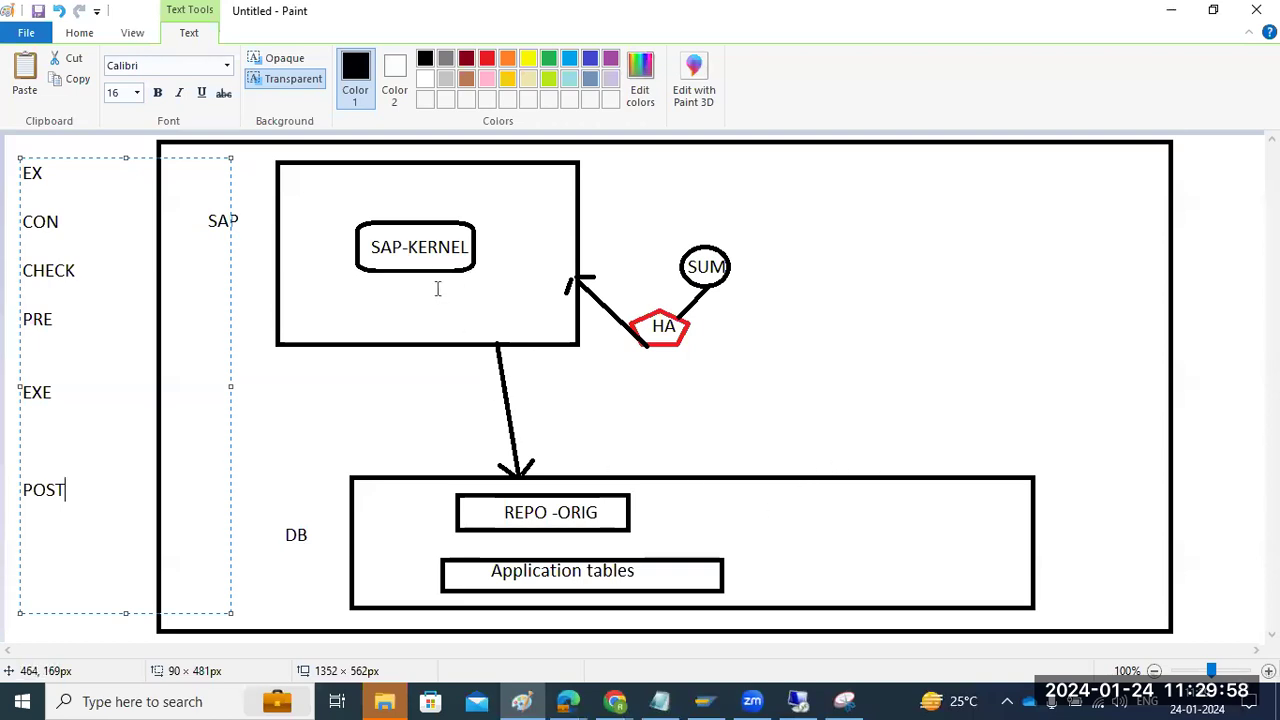
pyautogui.click(800, 702)
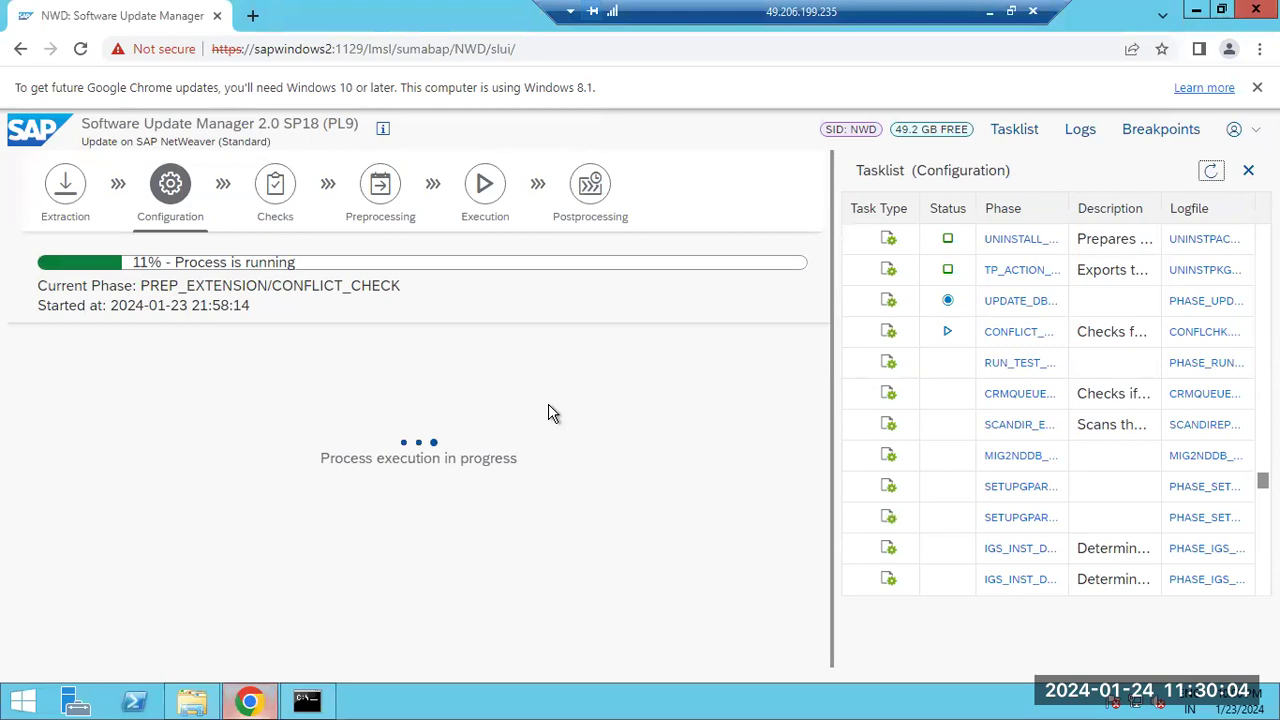
# Refresh the Tasklist, then switch to the Paint diagram and mark the PRE phase with a red rectangle about 33 × 5 px
pyautogui.click(1210, 172)
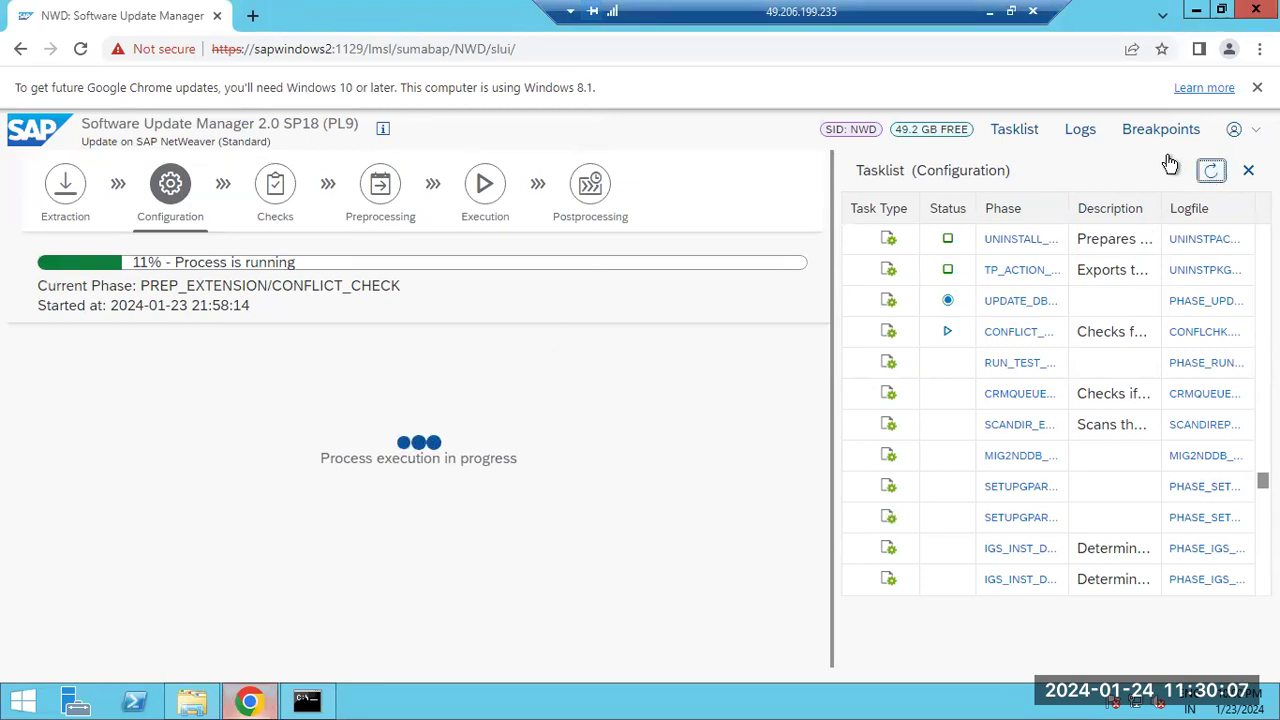
pyautogui.click(989, 12)
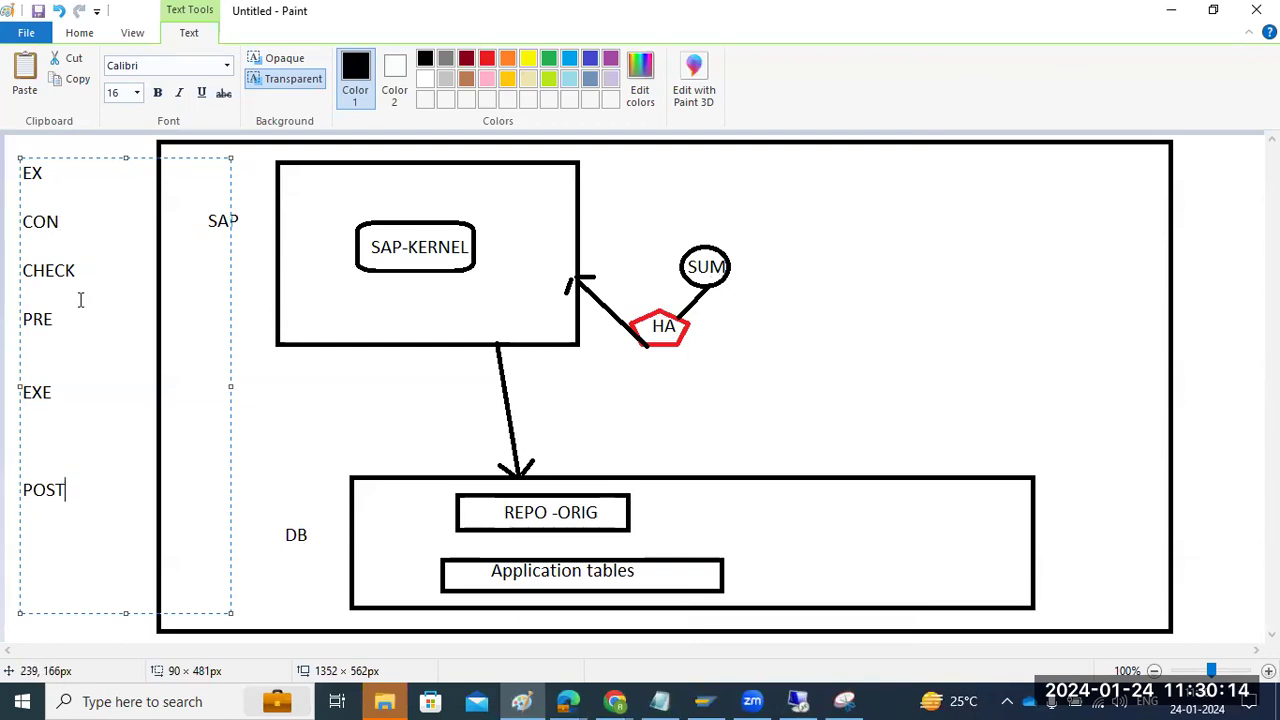
pyautogui.click(84, 33)
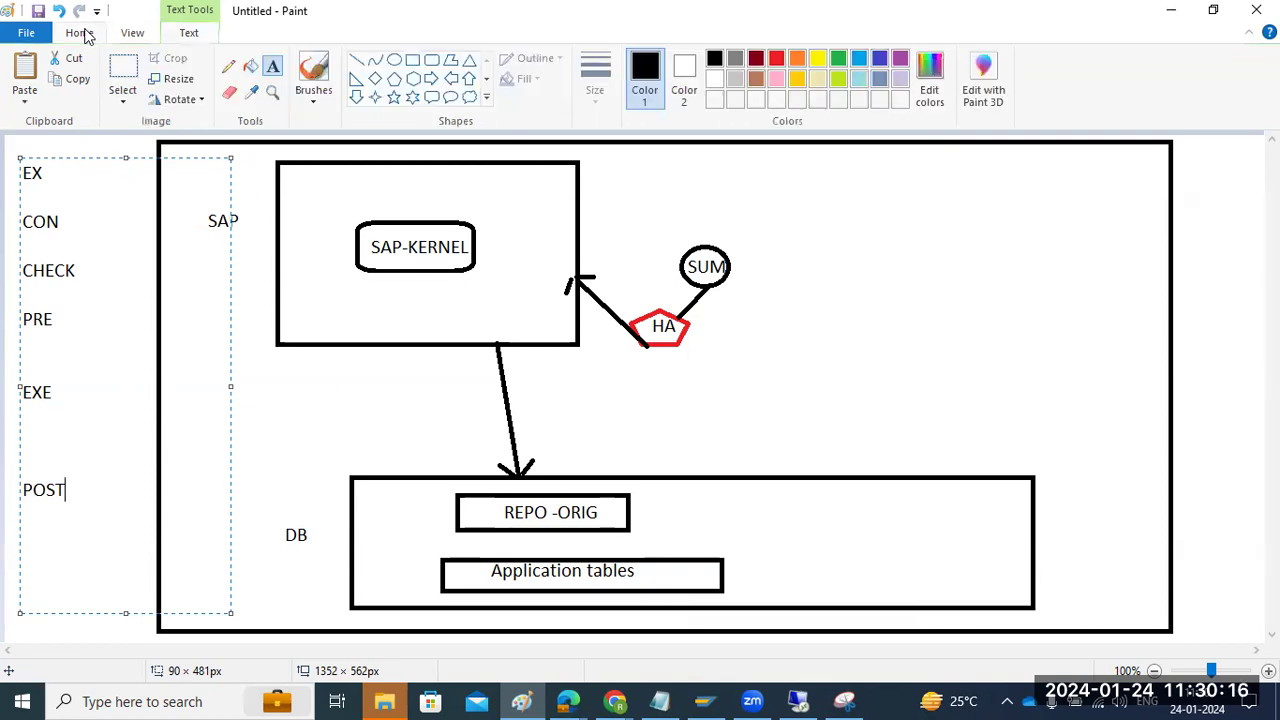
pyautogui.click(412, 60)
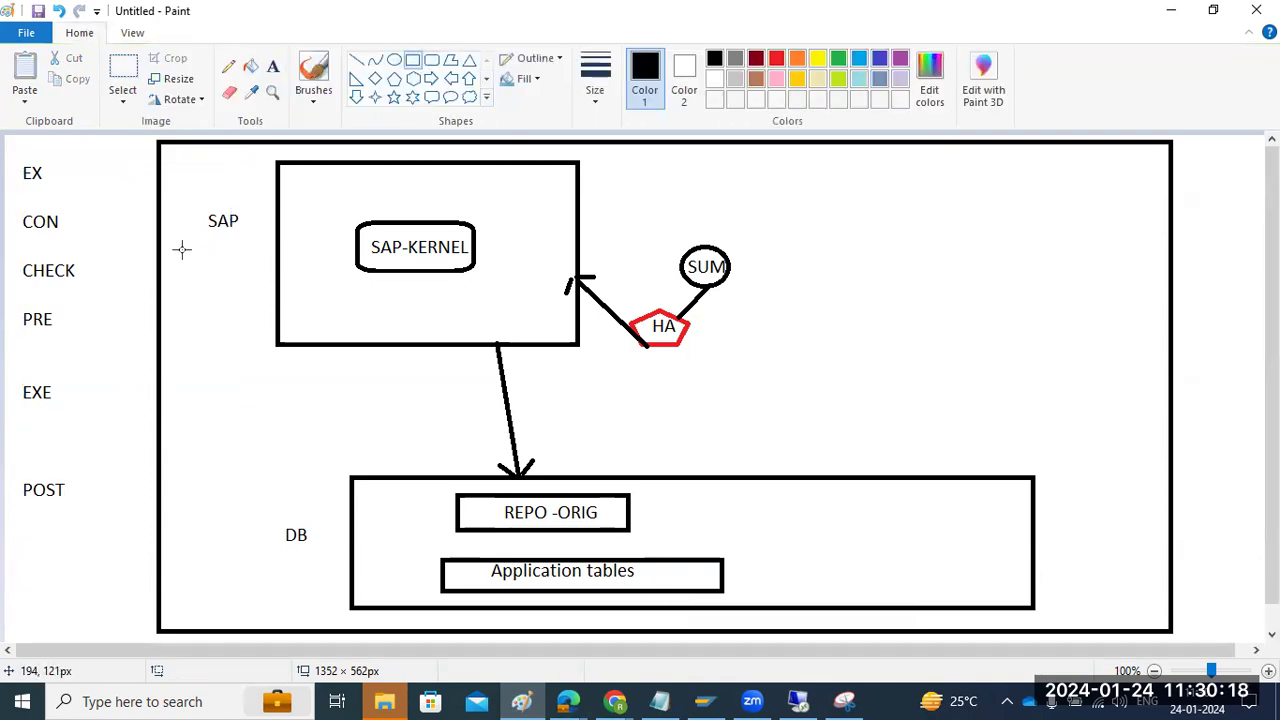
pyautogui.moveTo(46, 321); pyautogui.dragTo(79, 327)
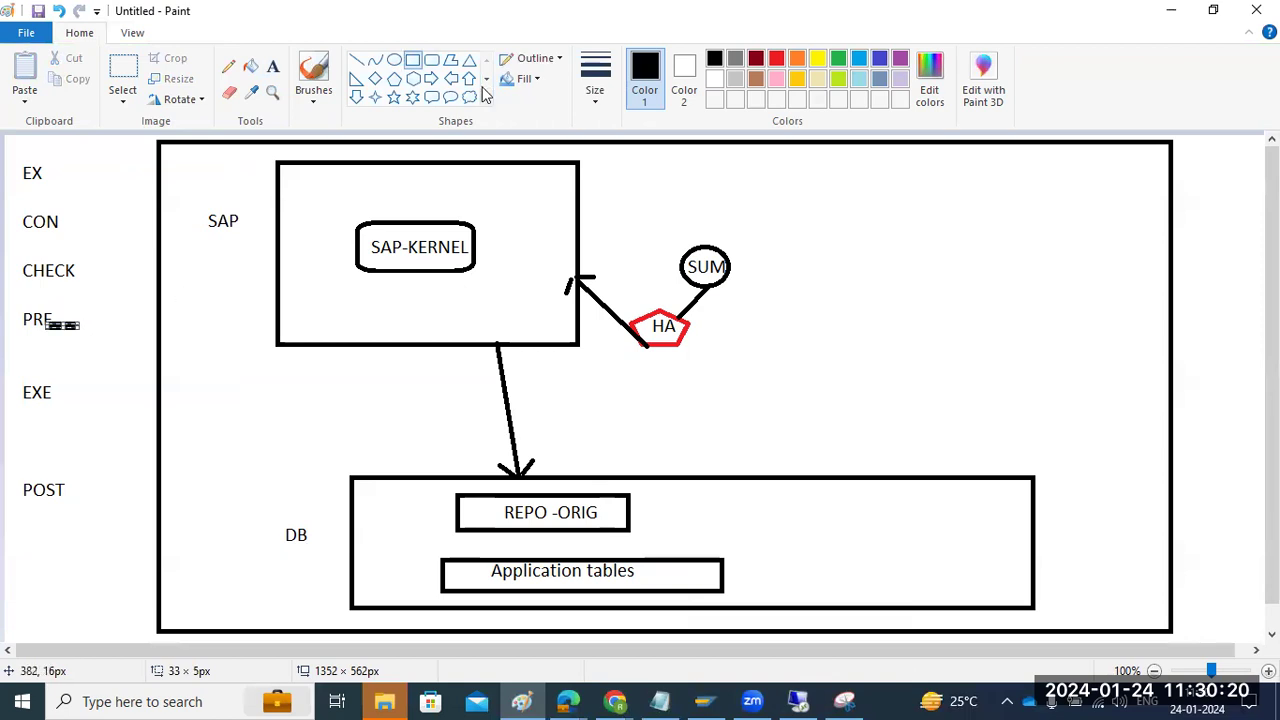
pyautogui.click(776, 58)
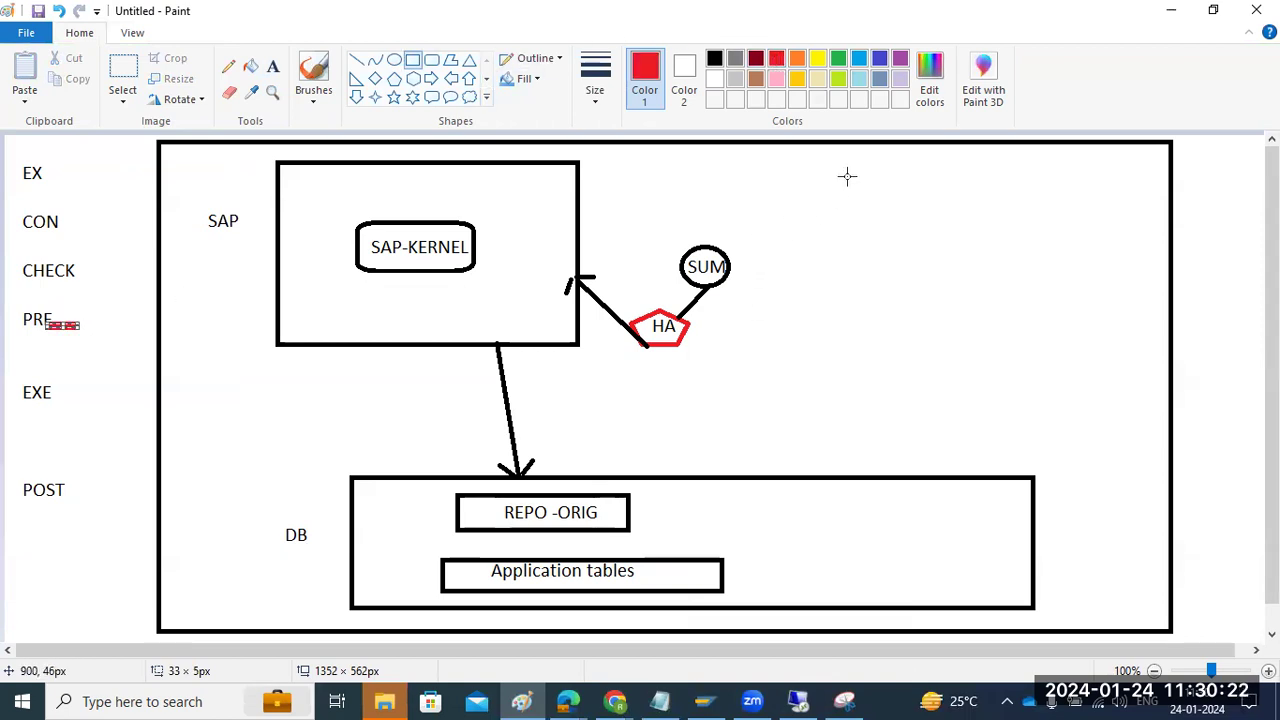
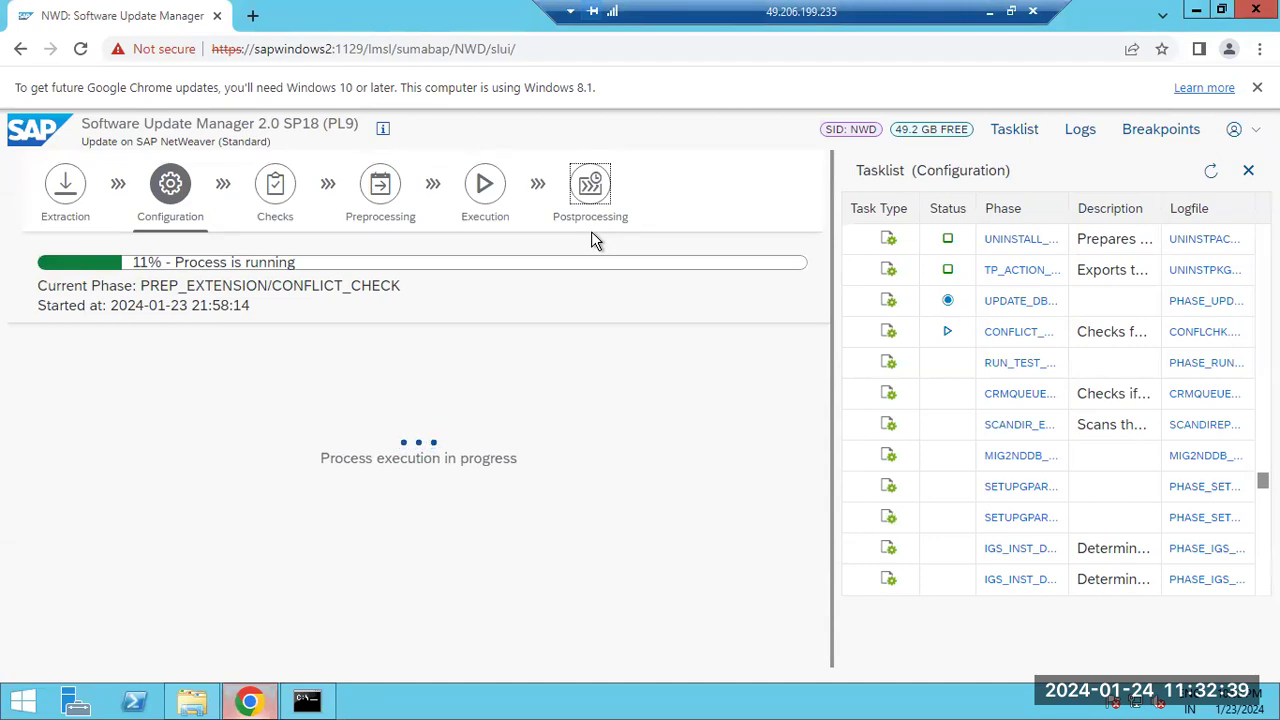
# Refresh the configuration Tasklist and highlight the word Standard in the update's scenario heading
pyautogui.click(1211, 170)
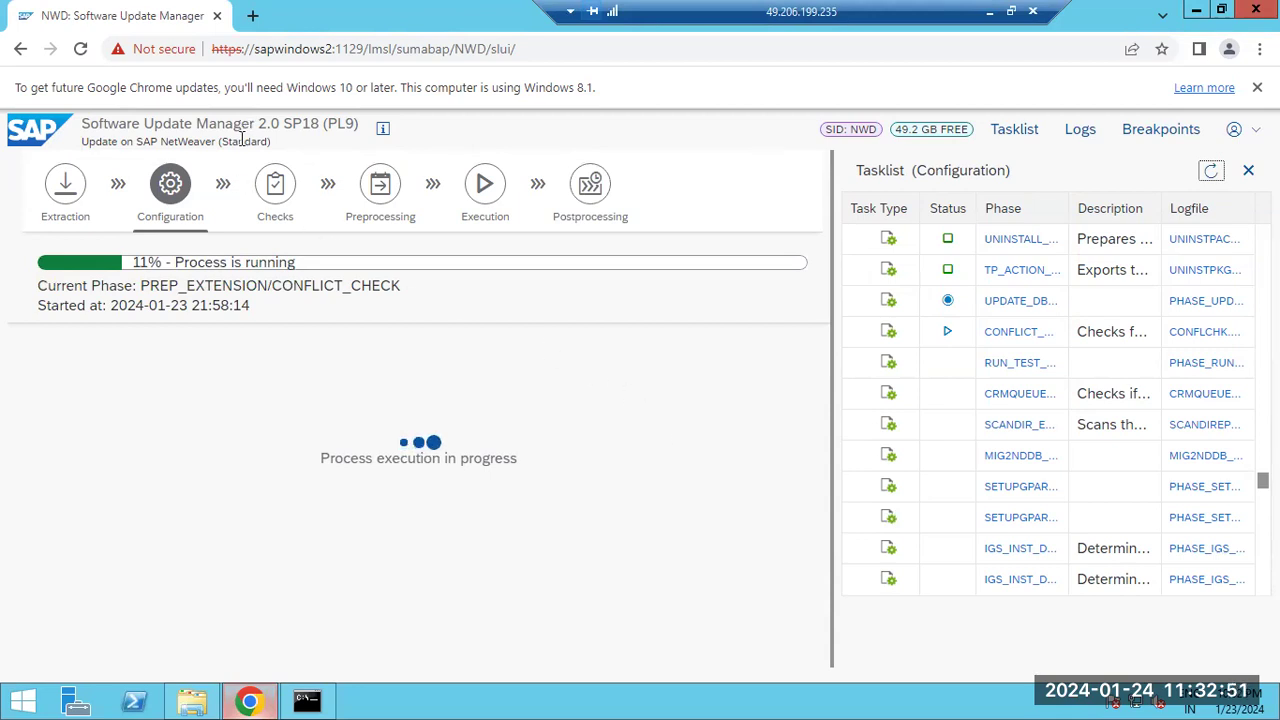
pyautogui.moveTo(241, 138); pyautogui.dragTo(258, 138)
pyautogui.moveTo(258, 138)
pyautogui.mouseDown()
pyautogui.moveTo(226, 146)
pyautogui.moveTo(262, 145)
pyautogui.mouseUp()
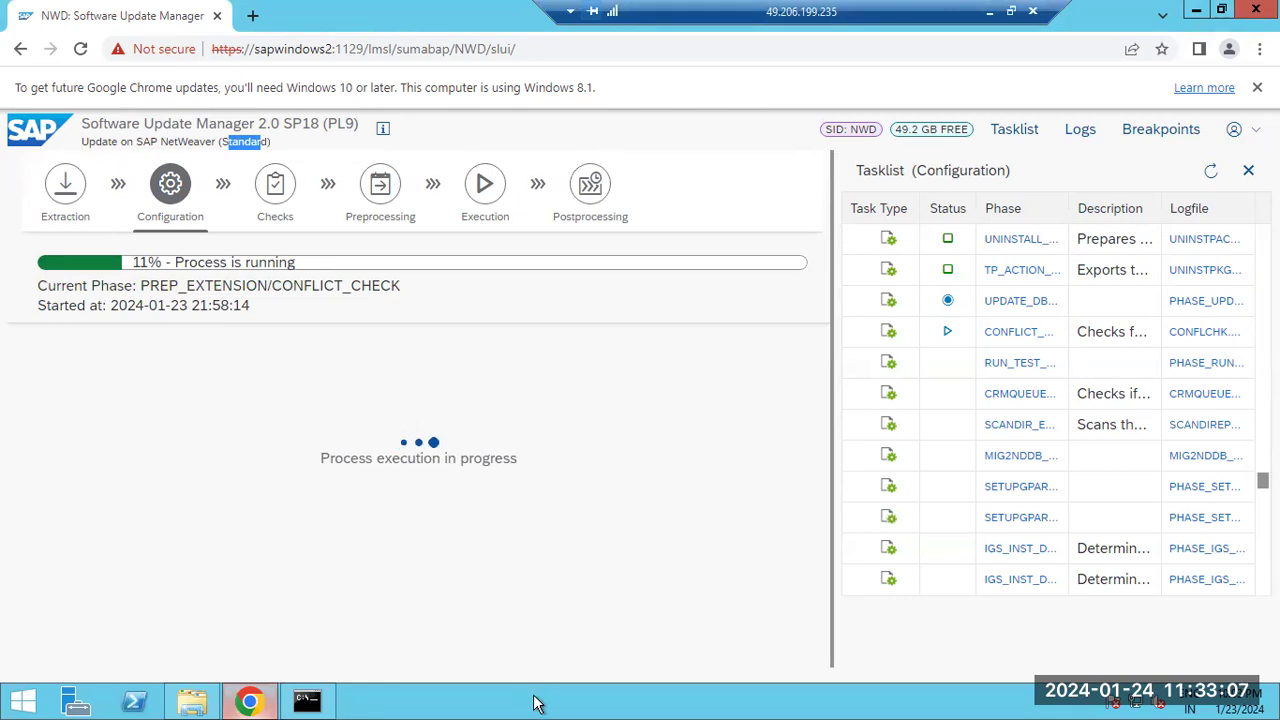
# Open Task Manager on the server desktop and review the resource usage of all logged-on users
pyautogui.click(240, 703)
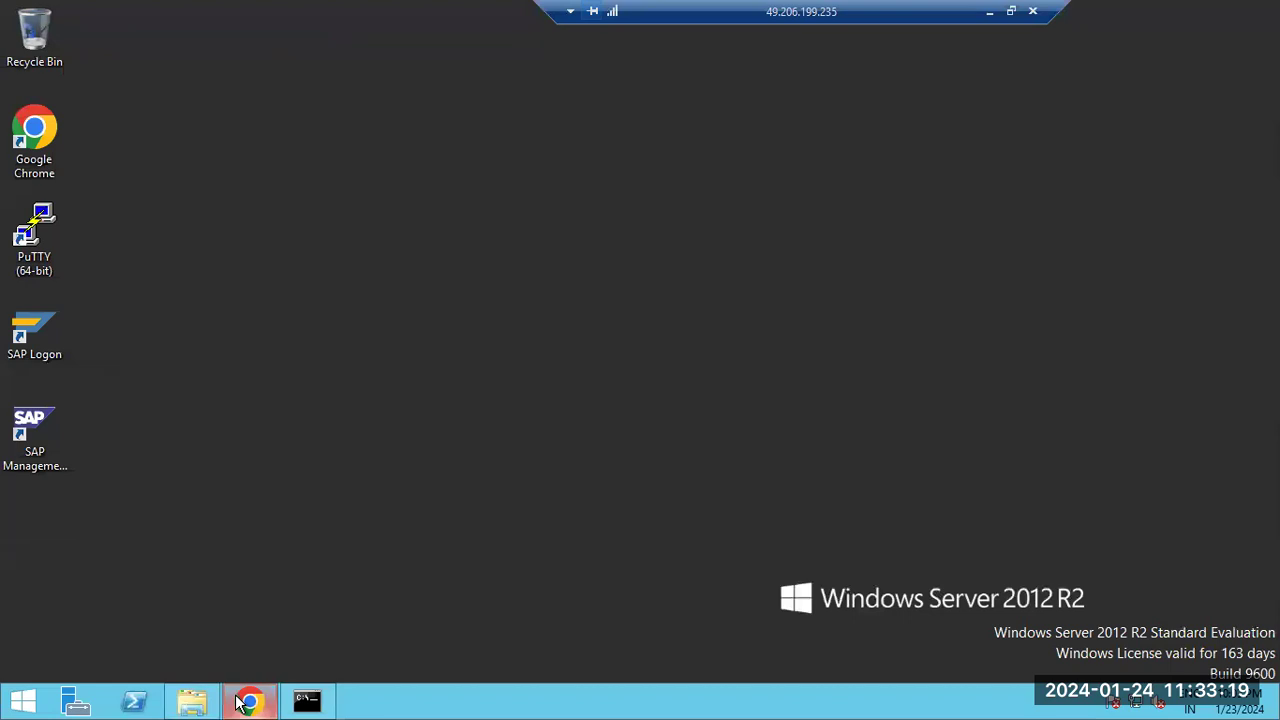
pyautogui.rightClick(500, 701)
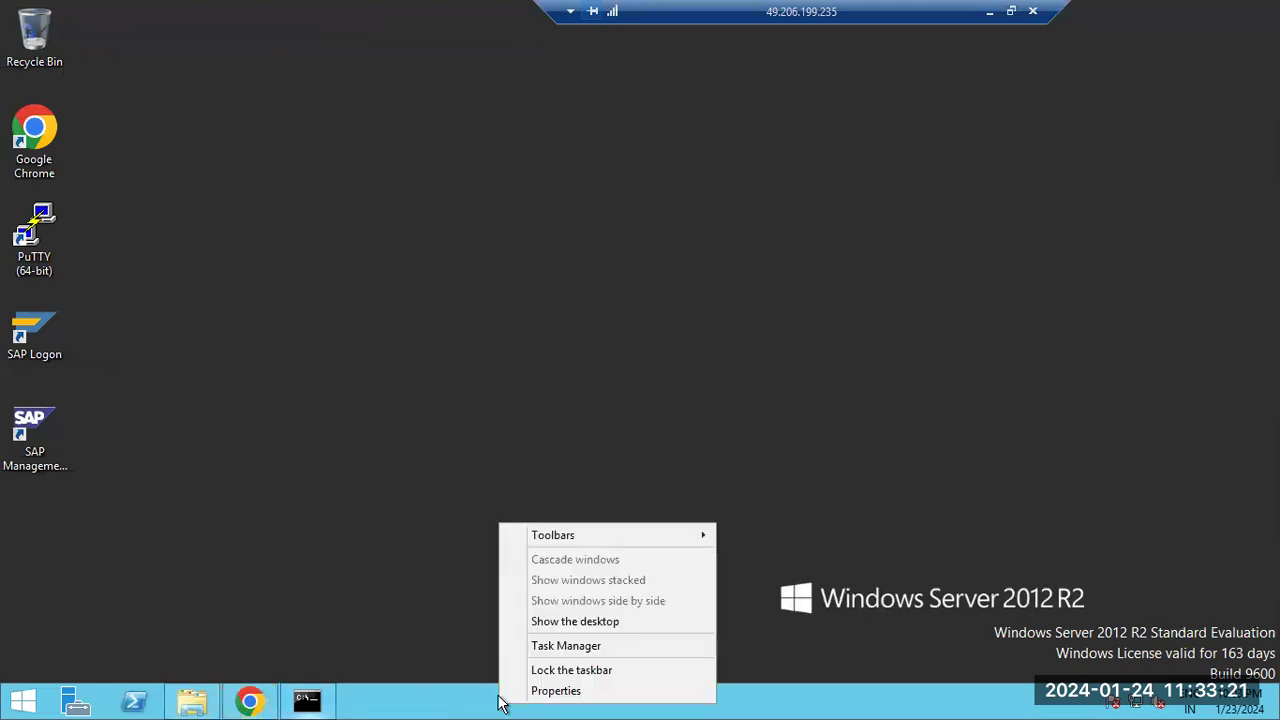
pyautogui.click(548, 647)
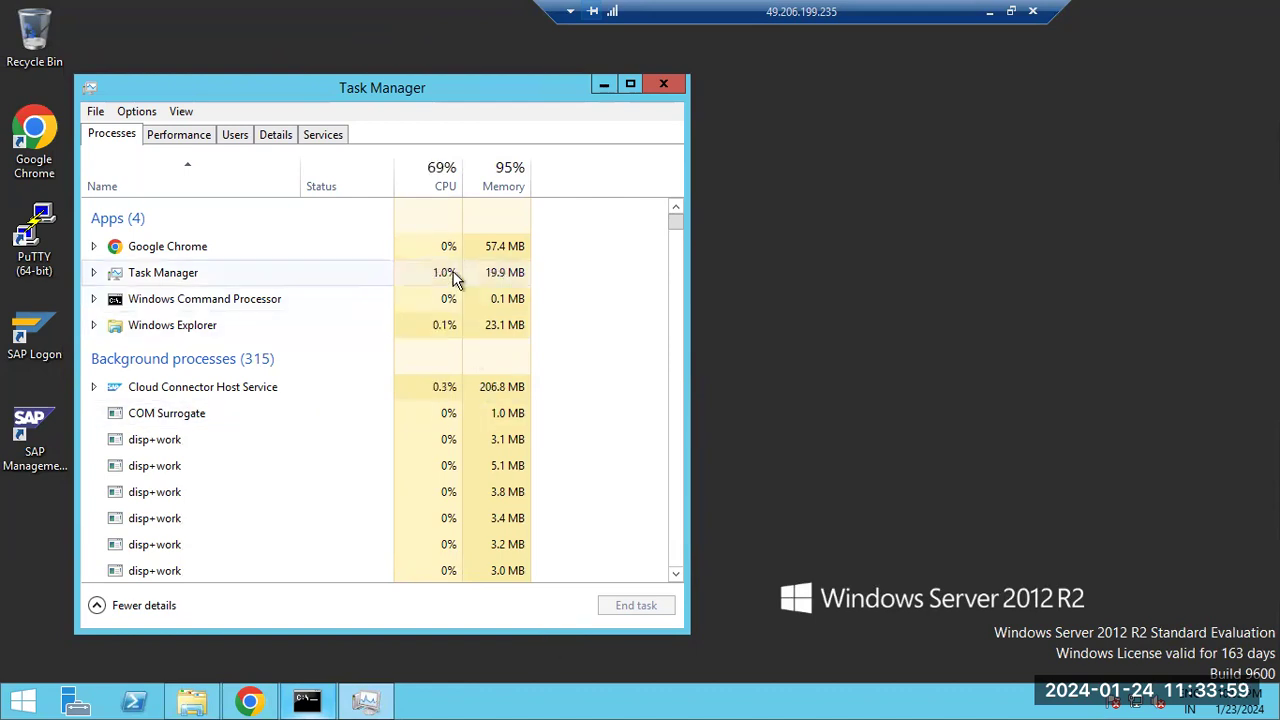
pyautogui.click(250, 139)
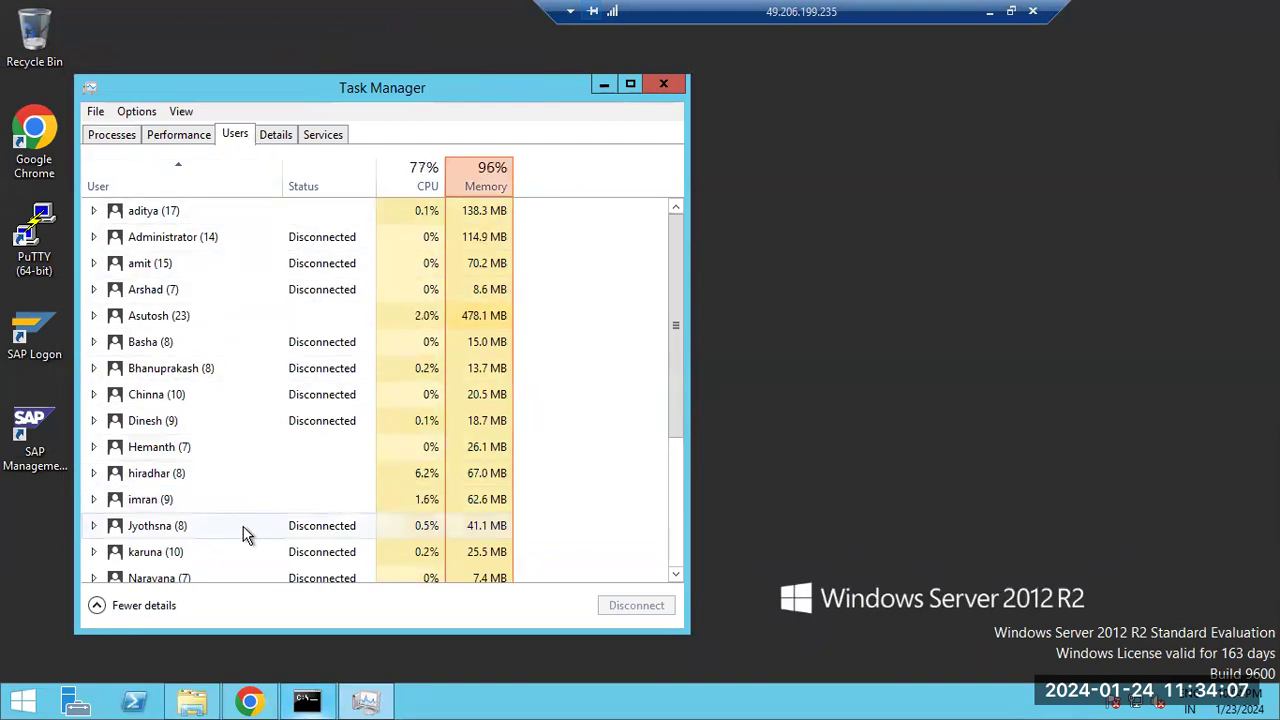
pyautogui.scroll(-3, 247, 535)
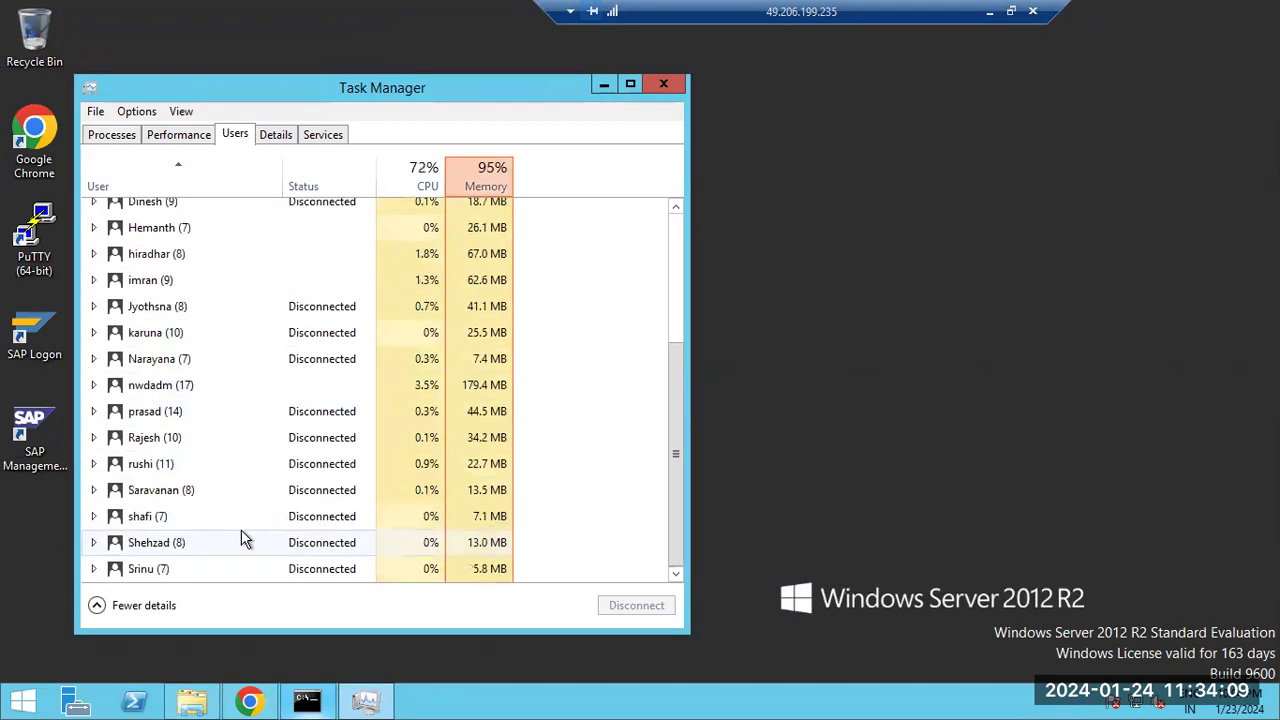
pyautogui.scroll(3, 247, 538)
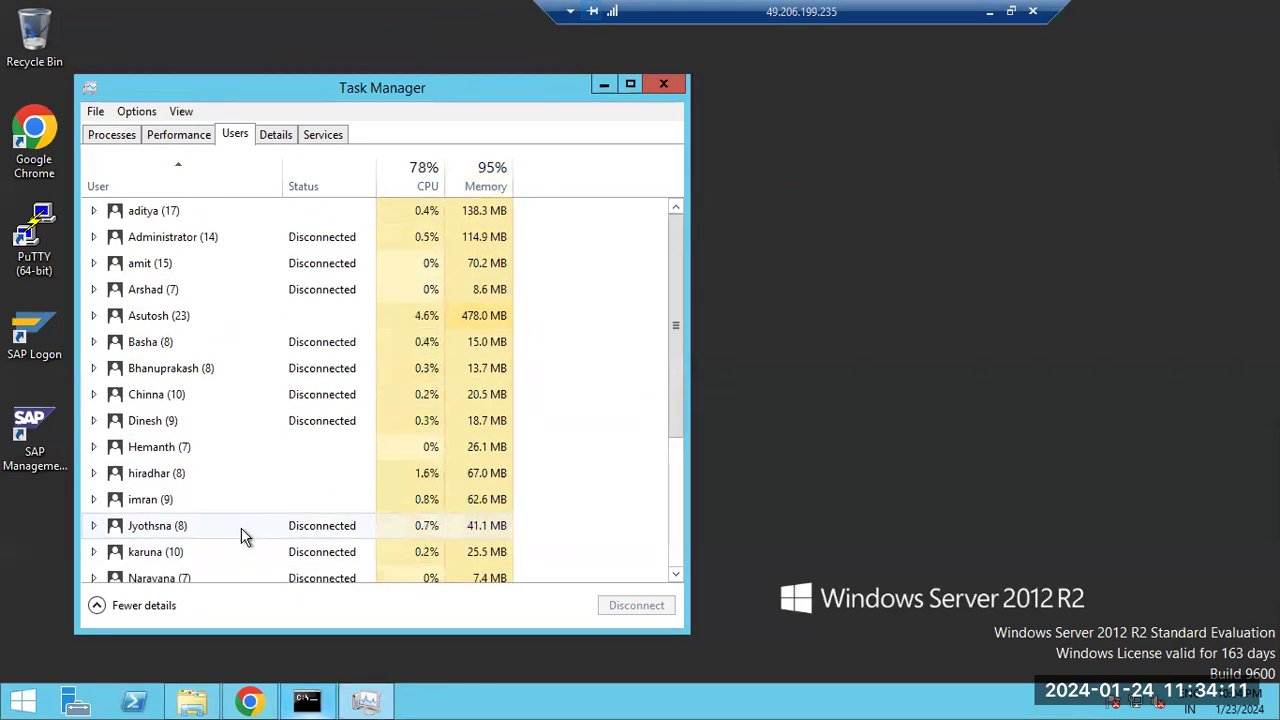
# Show the detailed process list and sort it by memory usage, highest first
pyautogui.click(276, 136)
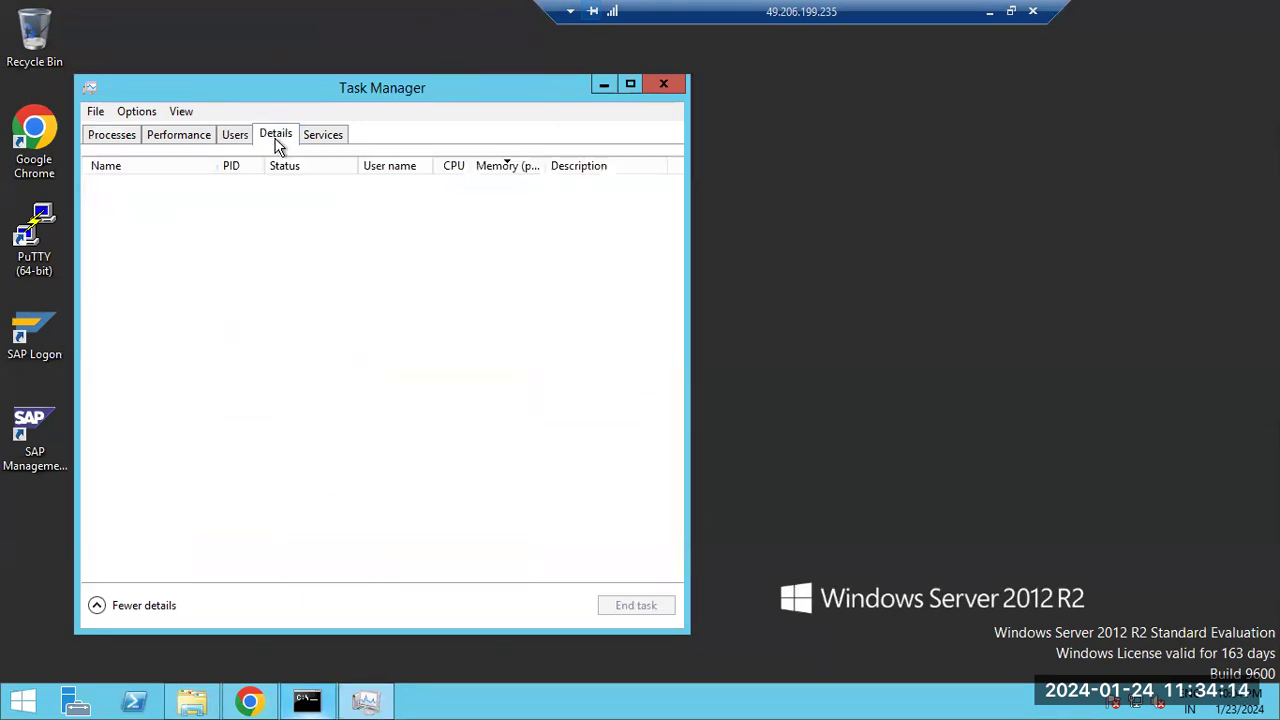
pyautogui.click(508, 166)
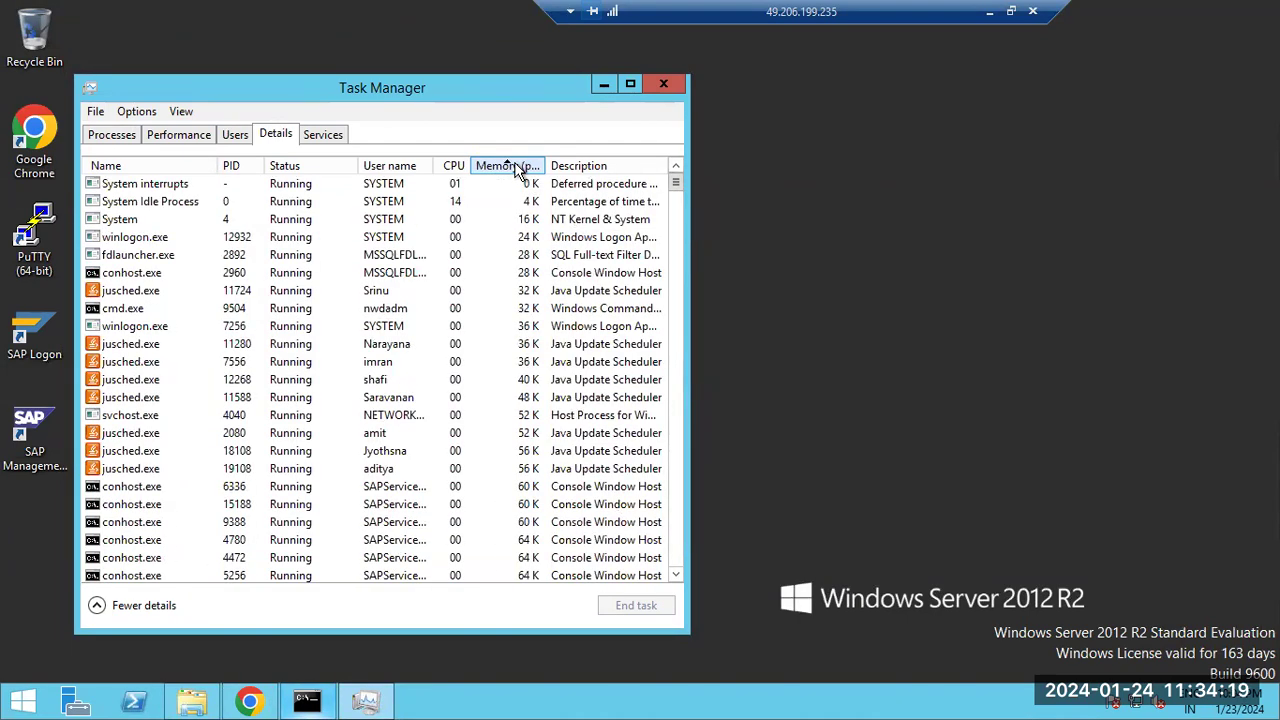
pyautogui.click(512, 166)
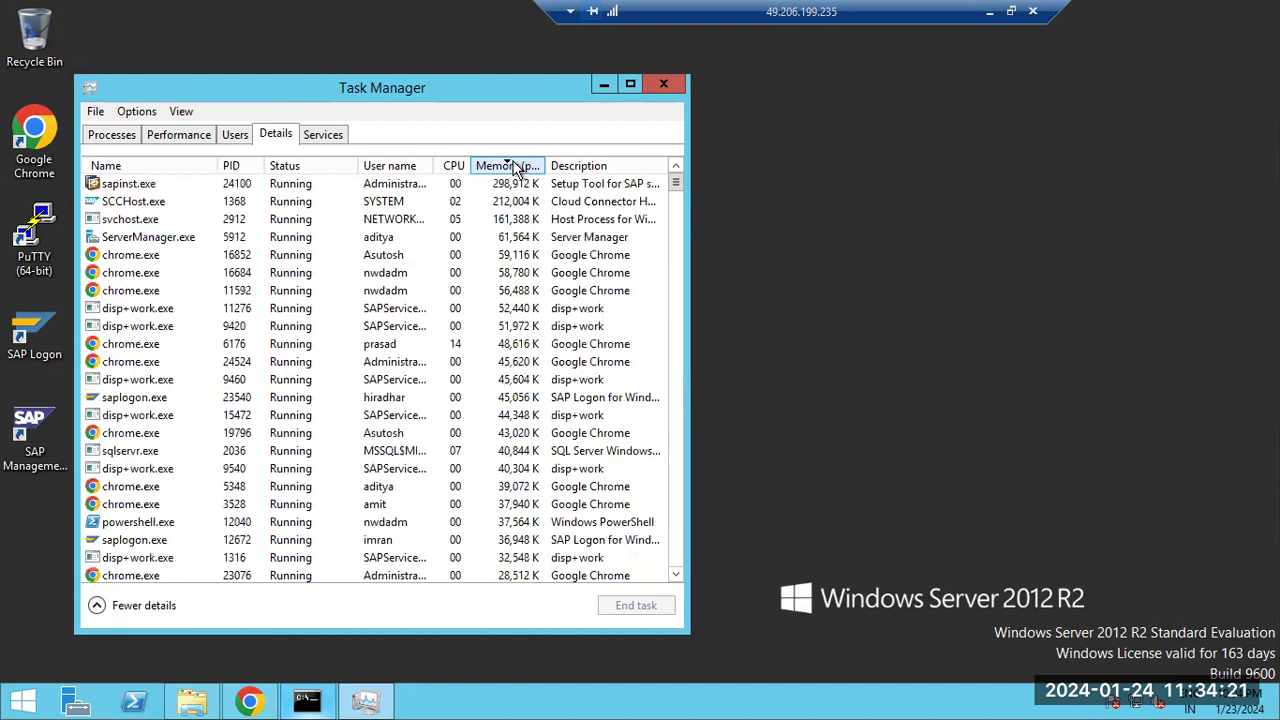
# End the sapinst.exe process and close Task Manager
pyautogui.click(227, 188)
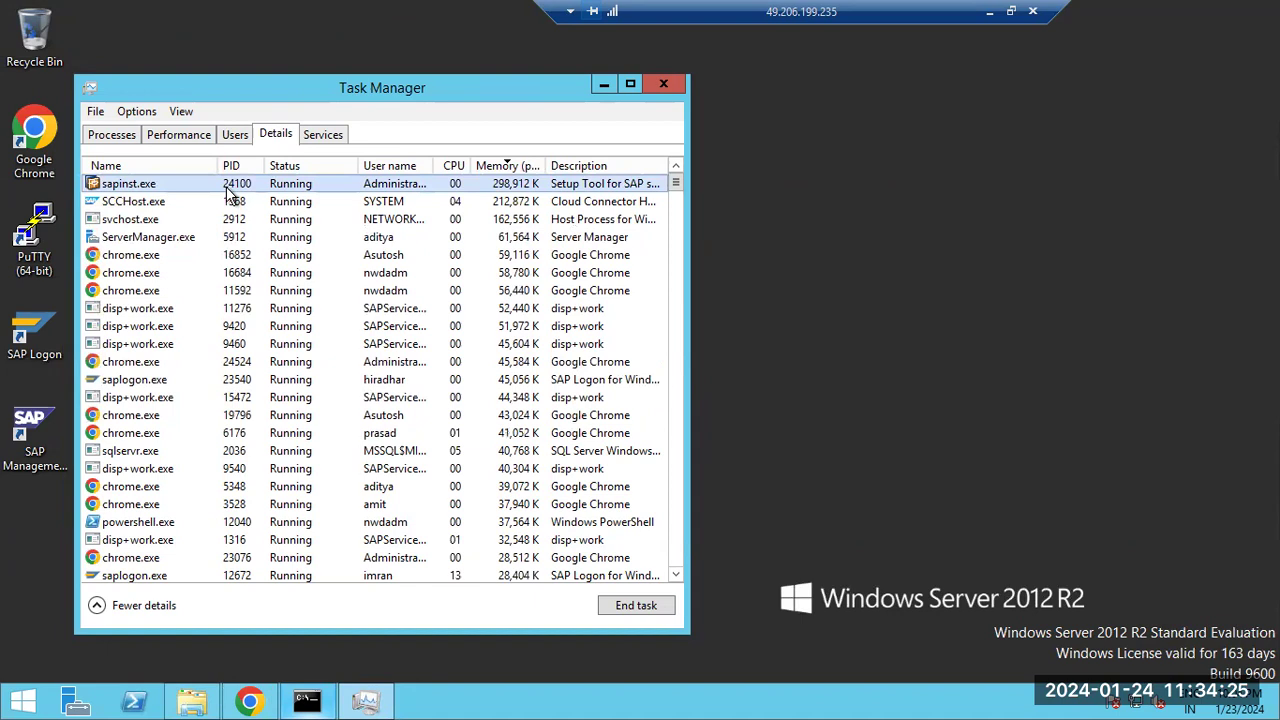
pyautogui.rightClick(229, 189)
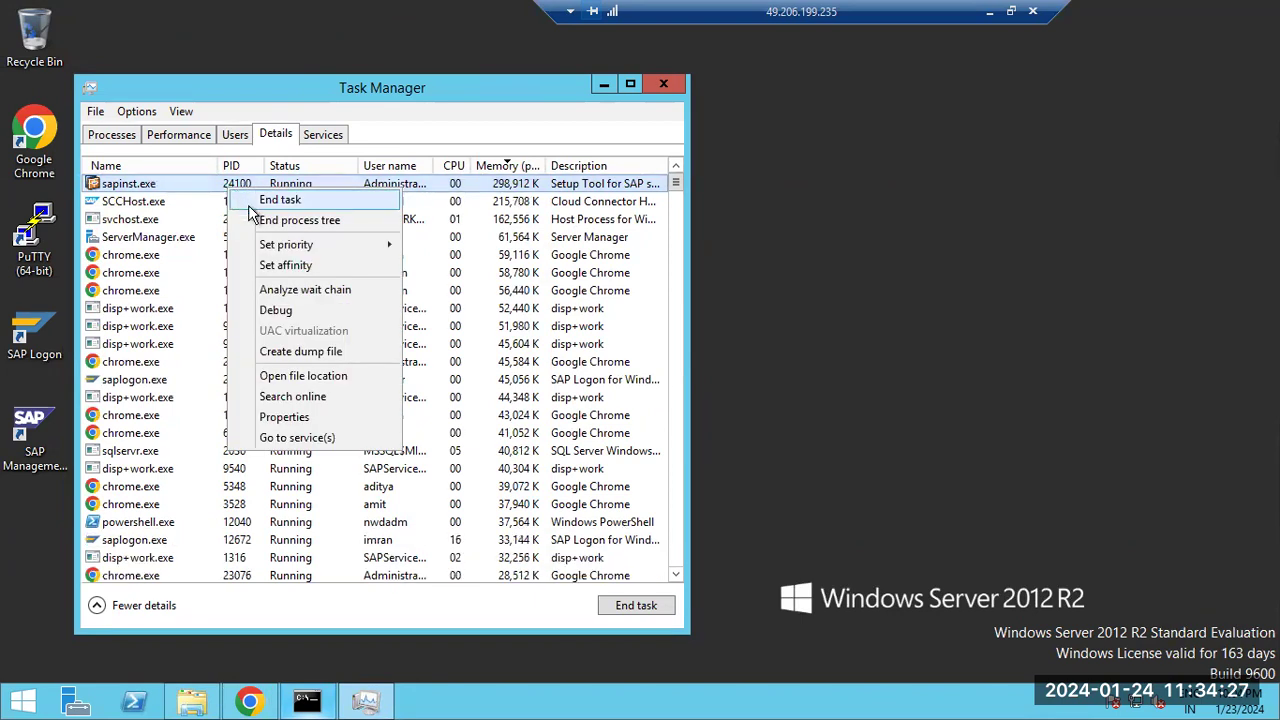
pyautogui.press('Escape')
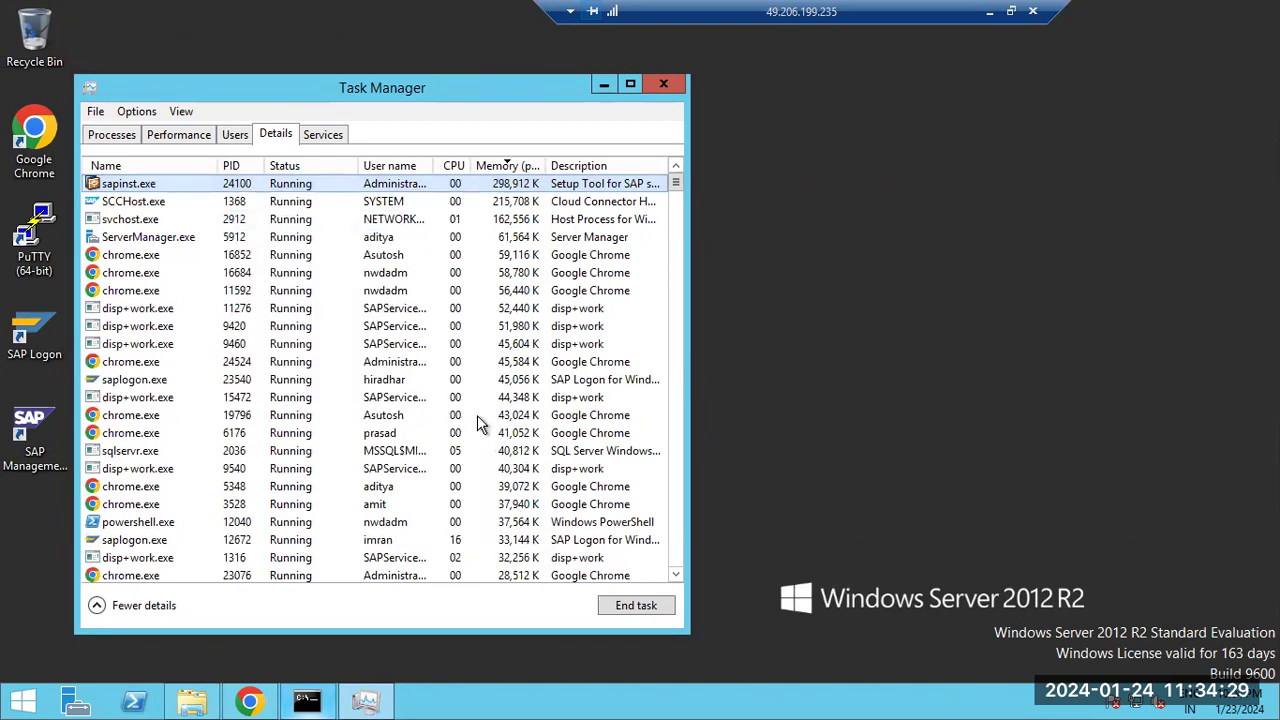
pyautogui.click(660, 390)
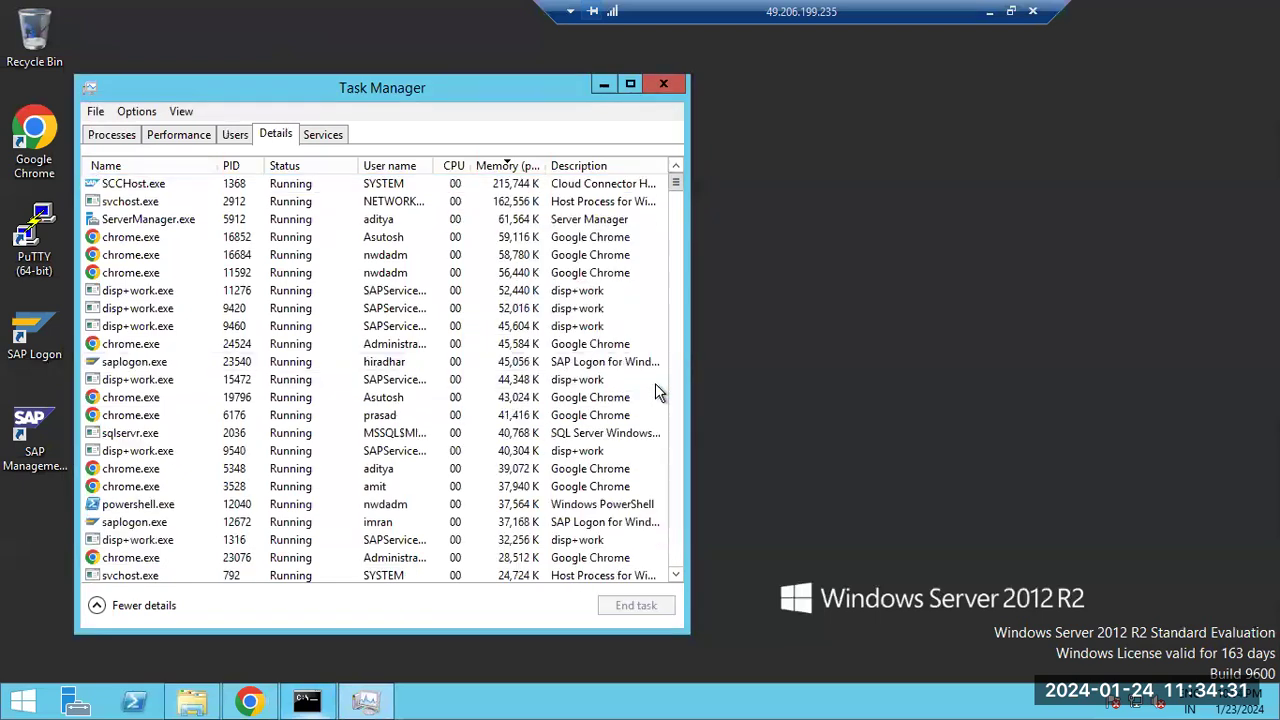
pyautogui.click(666, 84)
# Switch to File Explorer and browse to the Program Files folder on drive C
pyautogui.click(191, 700)
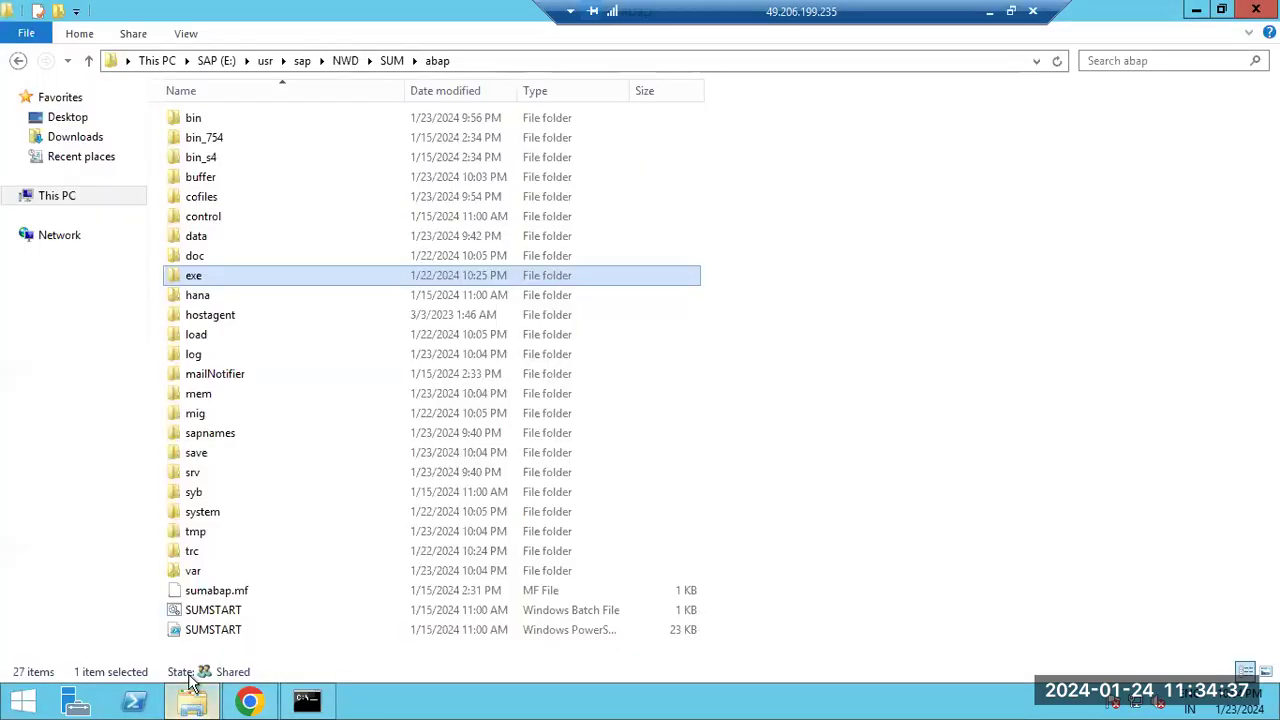
pyautogui.click(55, 196)
pyautogui.doubleClick(300, 276)
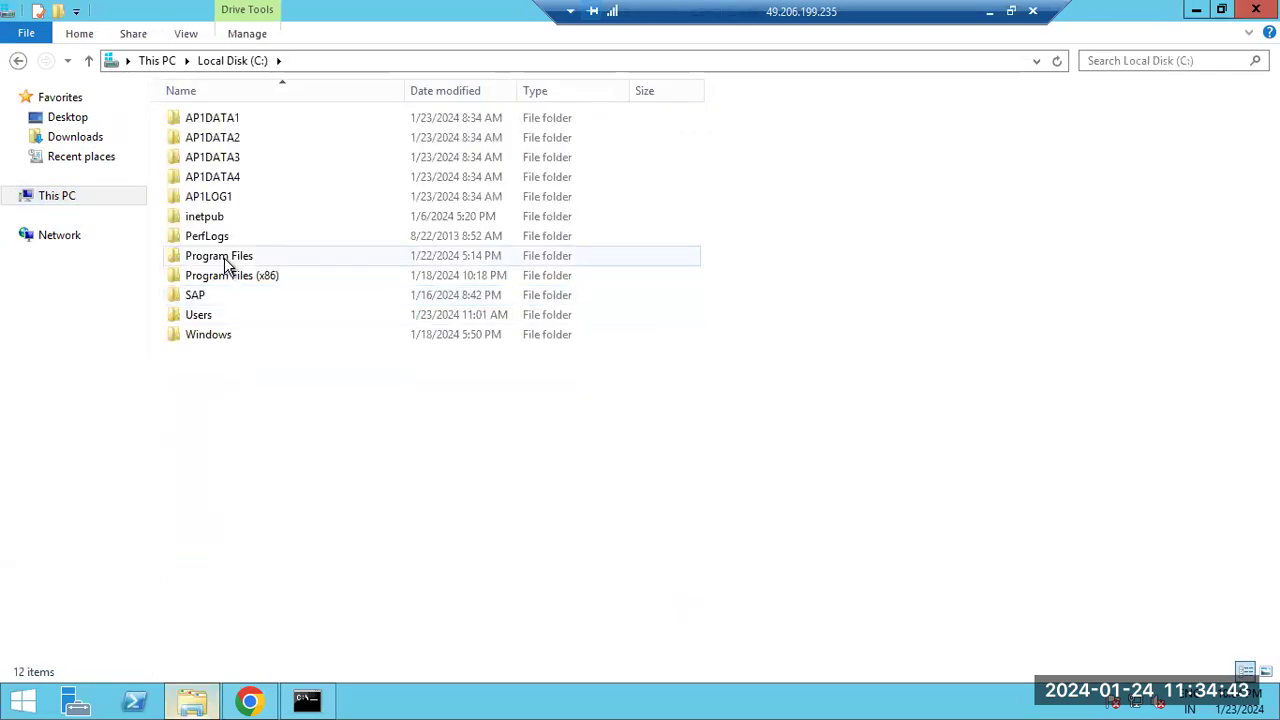
pyautogui.doubleClick(232, 276)
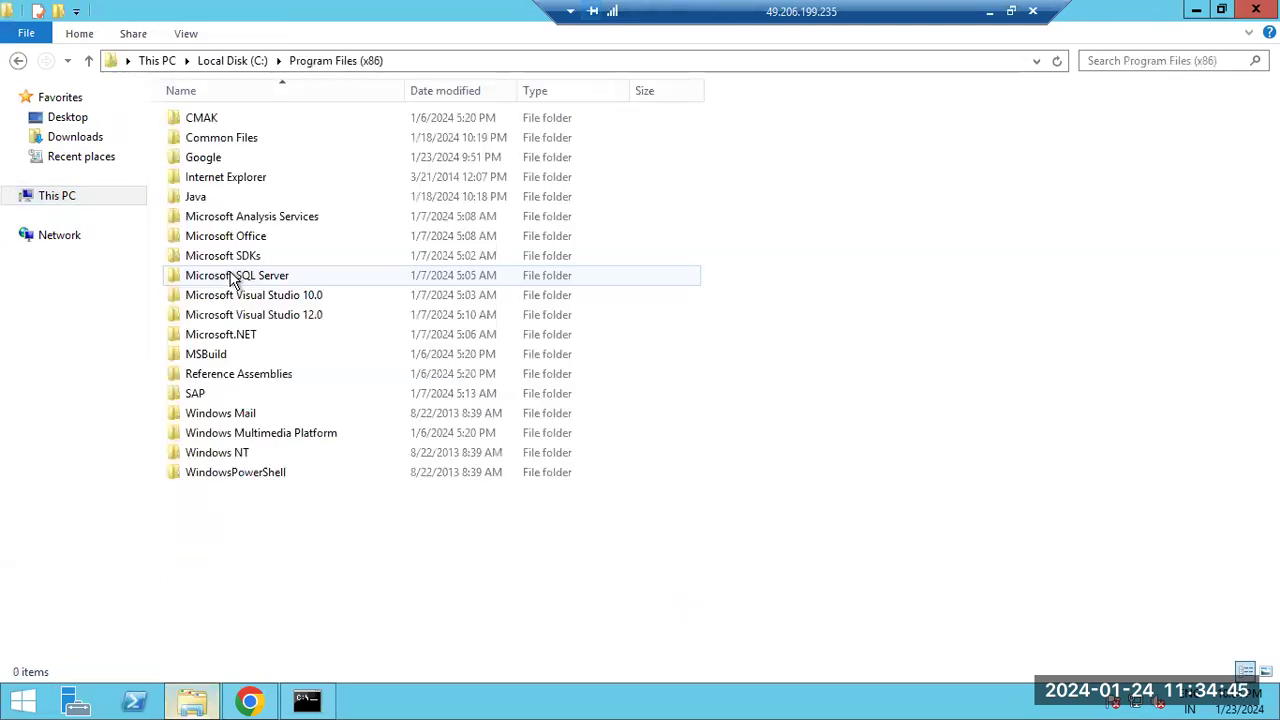
pyautogui.click(263, 62)
pyautogui.doubleClick(245, 256)
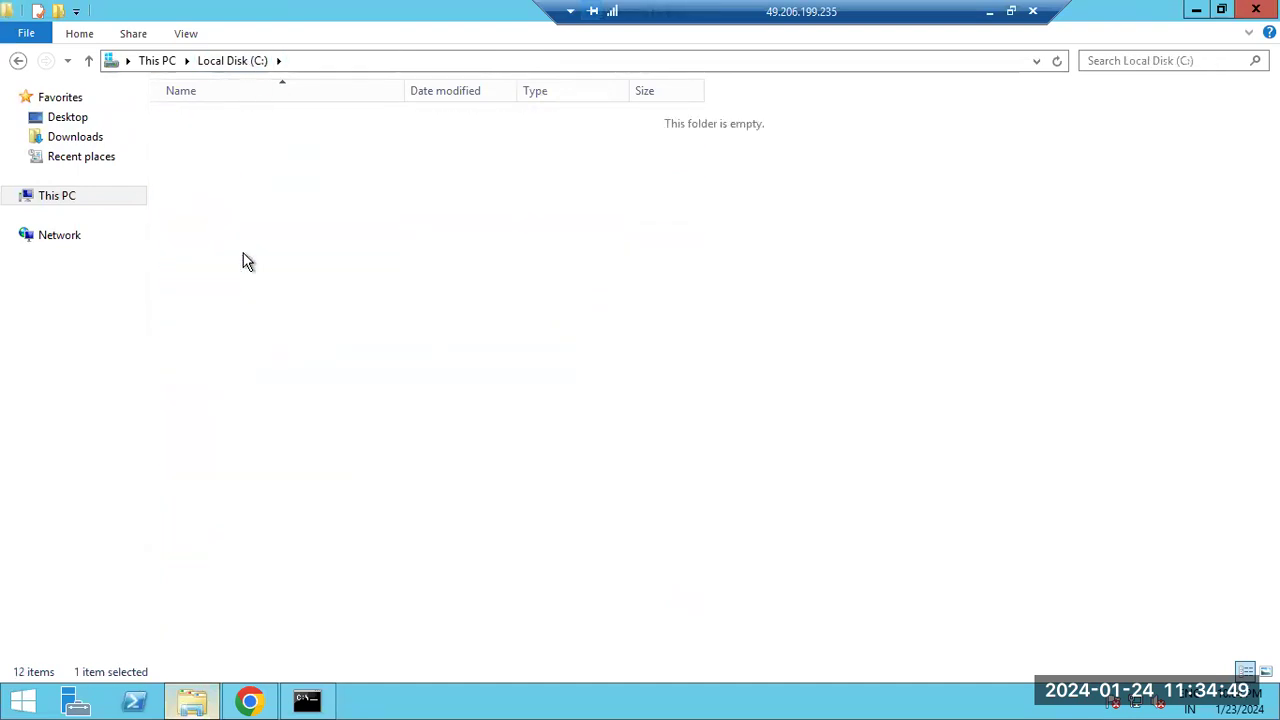
# Permanently delete the sapinst_instdir folder, granting administrator permission for the deletion
pyautogui.click(245, 396)
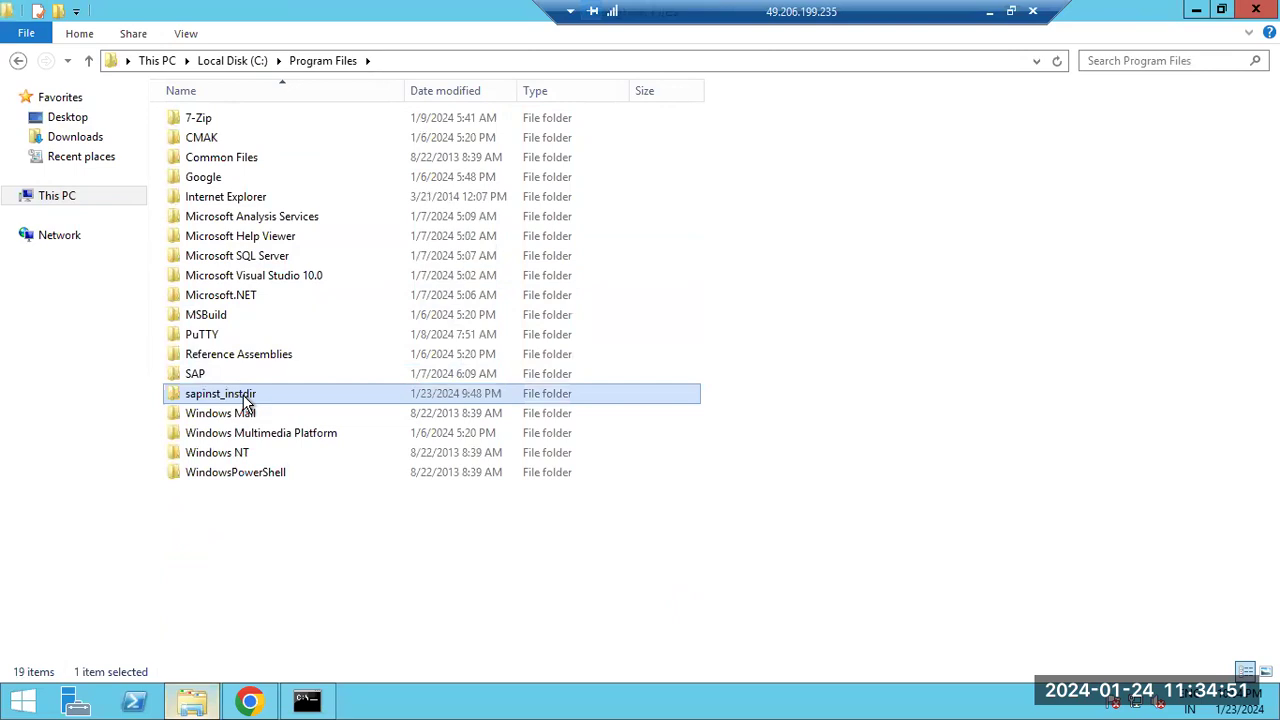
pyautogui.hotkey('shift', 'Delete')
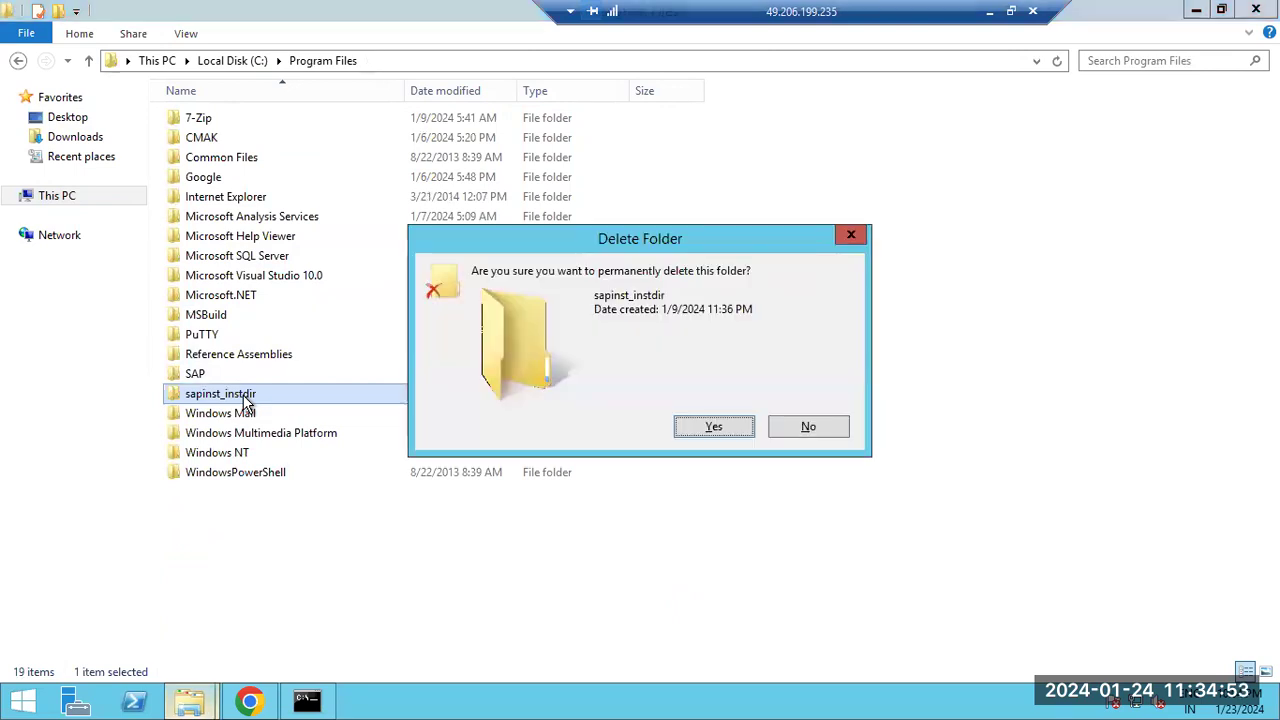
pyautogui.click(714, 428)
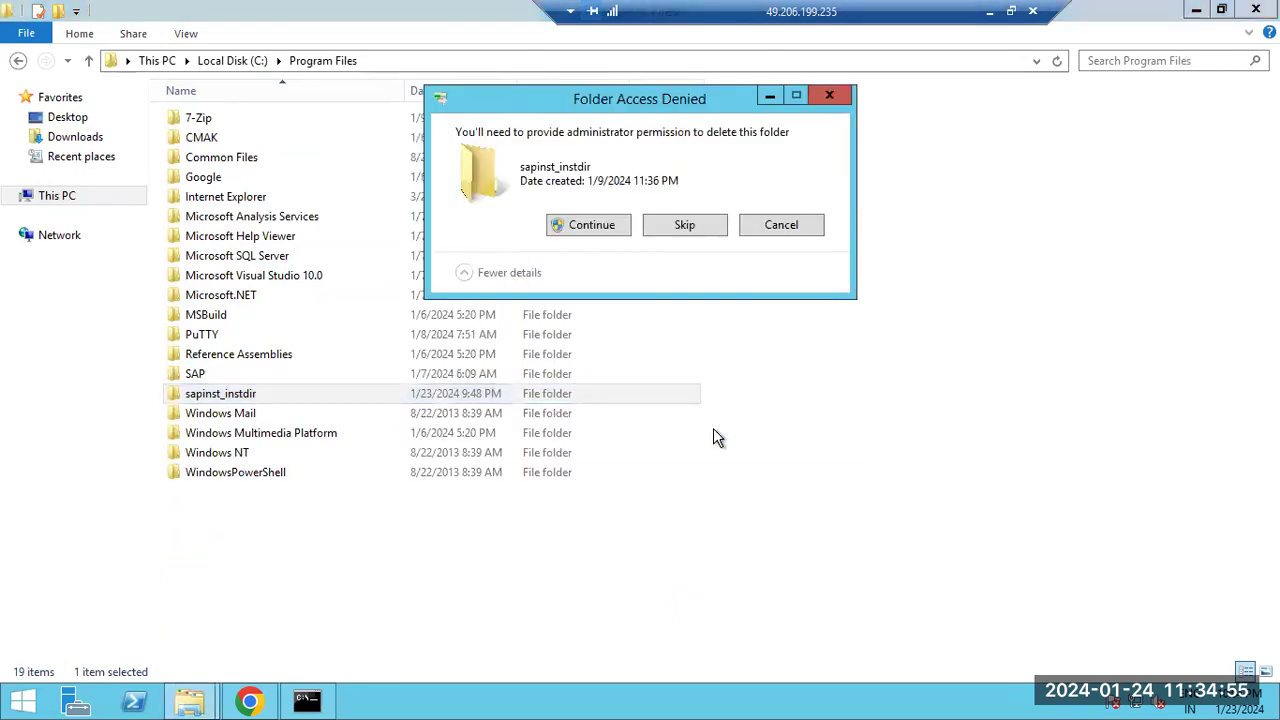
pyautogui.click(593, 222)
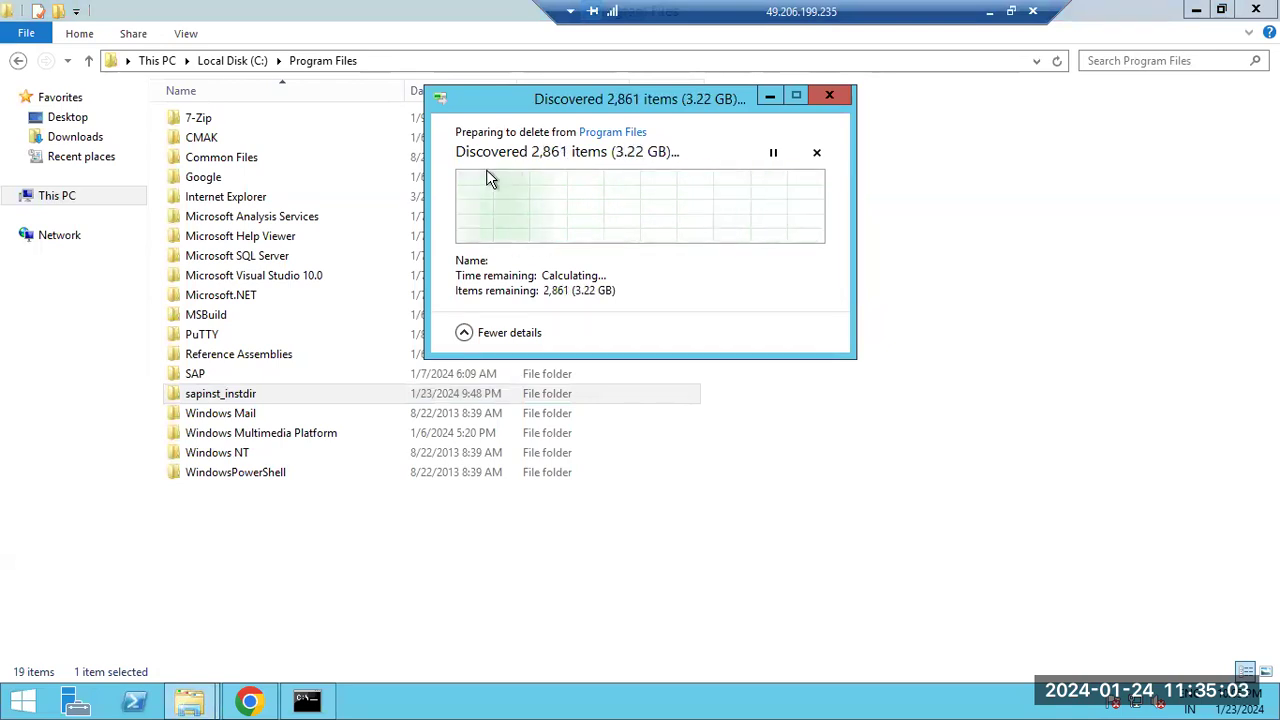
# Minimize the remote desktop session and switch to Zoom
pyautogui.click(989, 11)
pyautogui.click(747, 699)
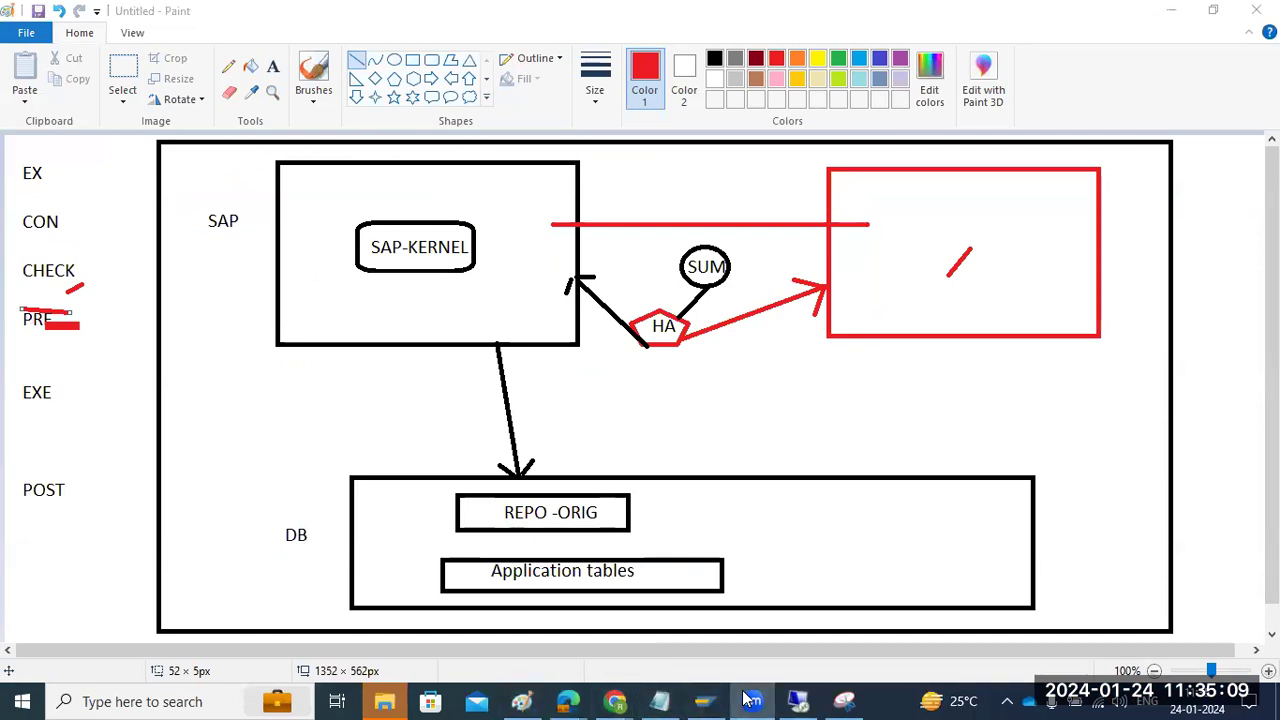